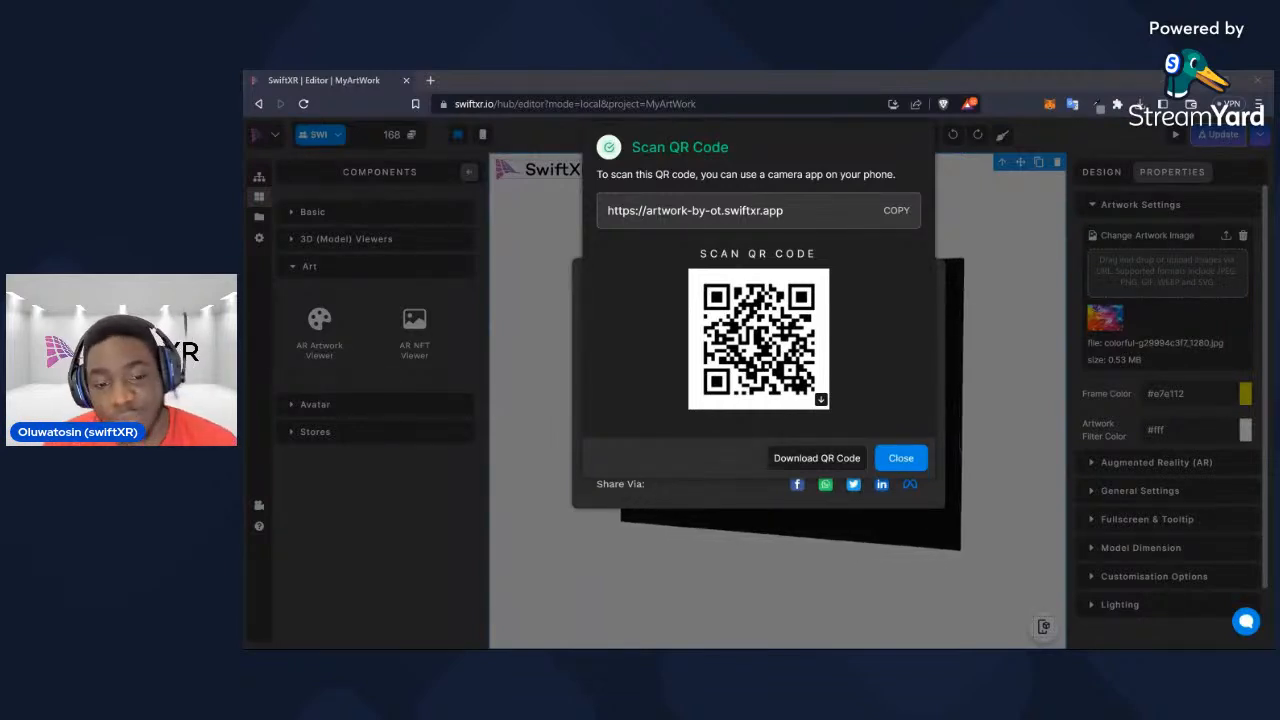
Dismiss the QR code and project sharing dialogs of the published artwork and return to the Hub
{"action": "left_click", "coordinate": [901, 458]}
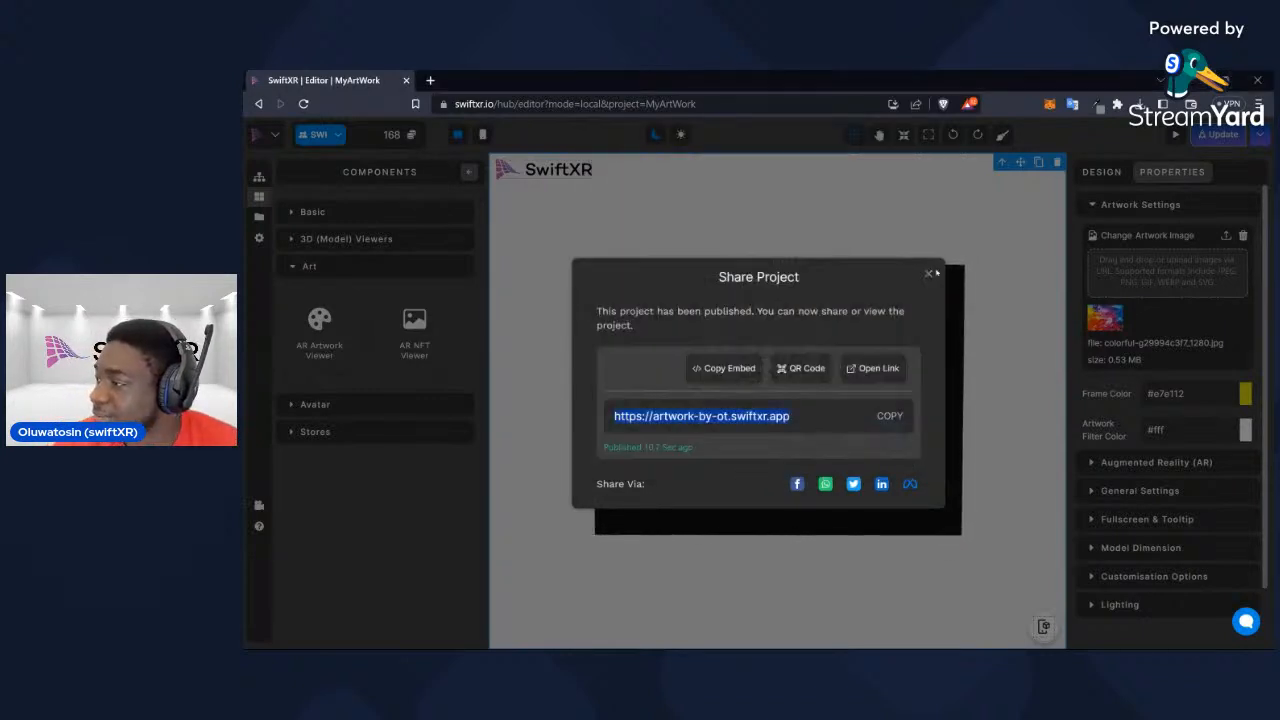
{"action": "left_click", "coordinate": [928, 273]}
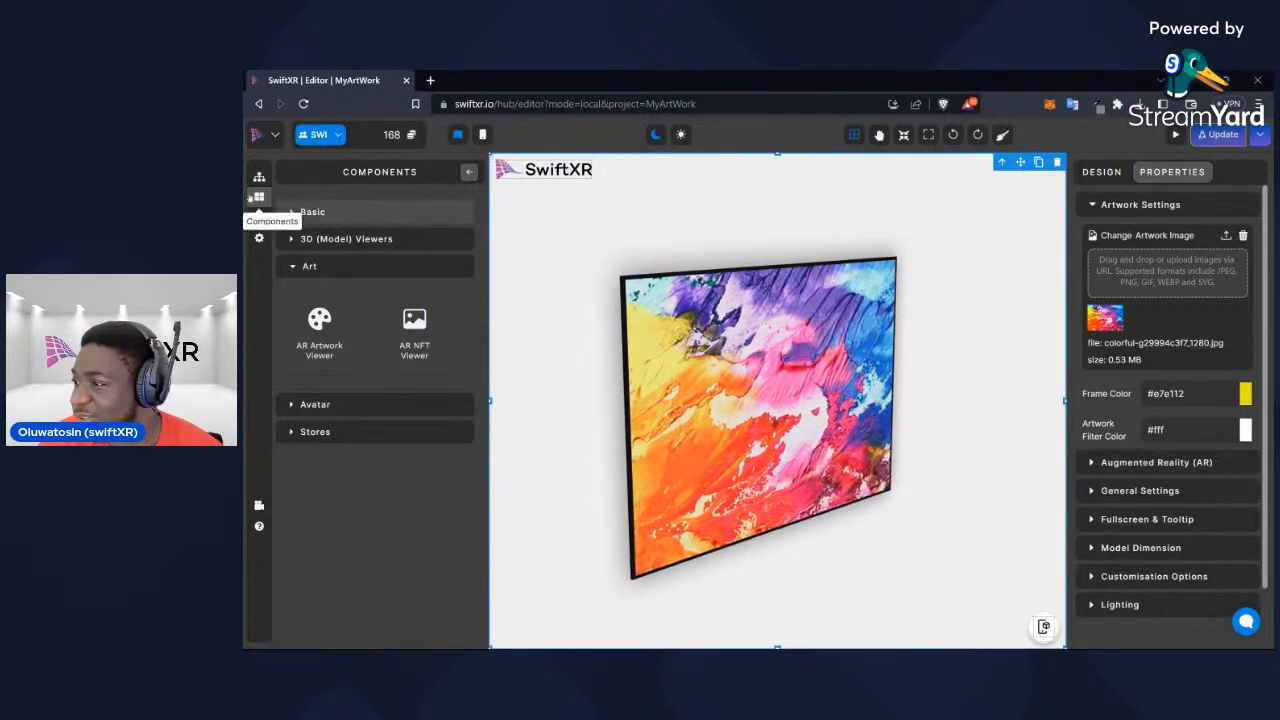
{"action": "left_click", "coordinate": [278, 138]}
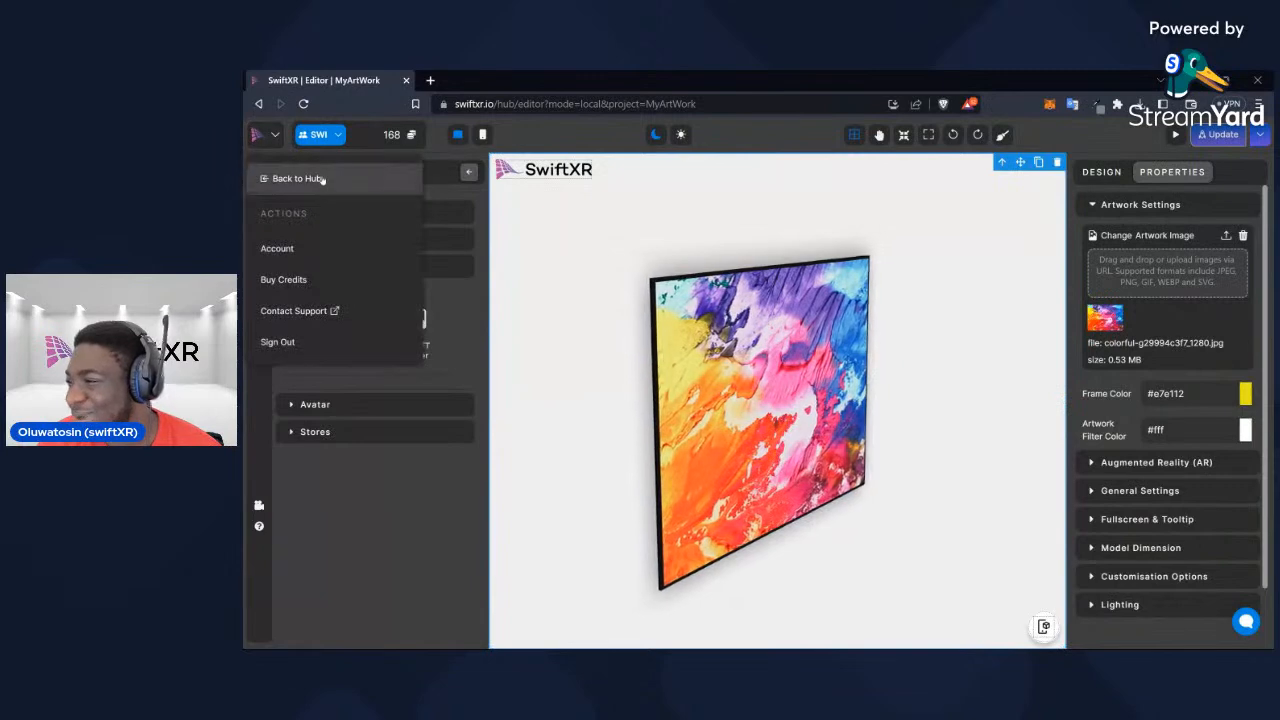
{"action": "left_click", "coordinate": [320, 177]}
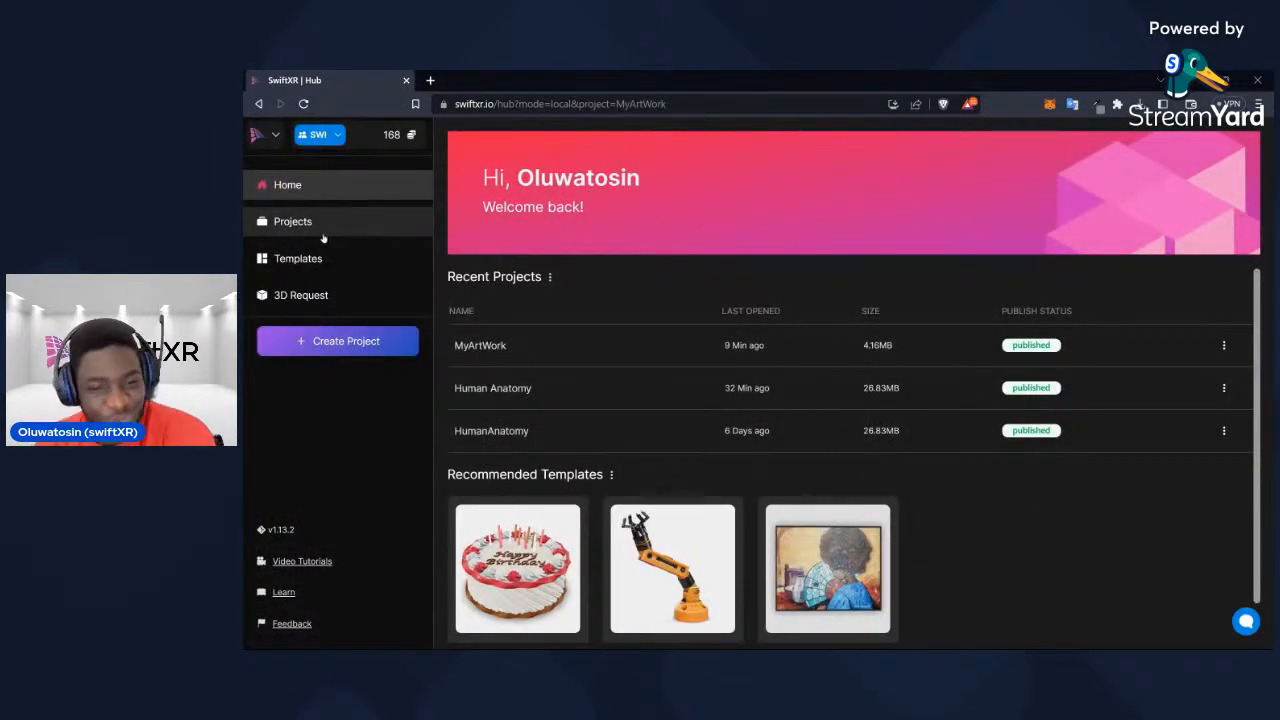
Create a new project named ProductVariants
{"action": "left_click", "coordinate": [350, 340]}
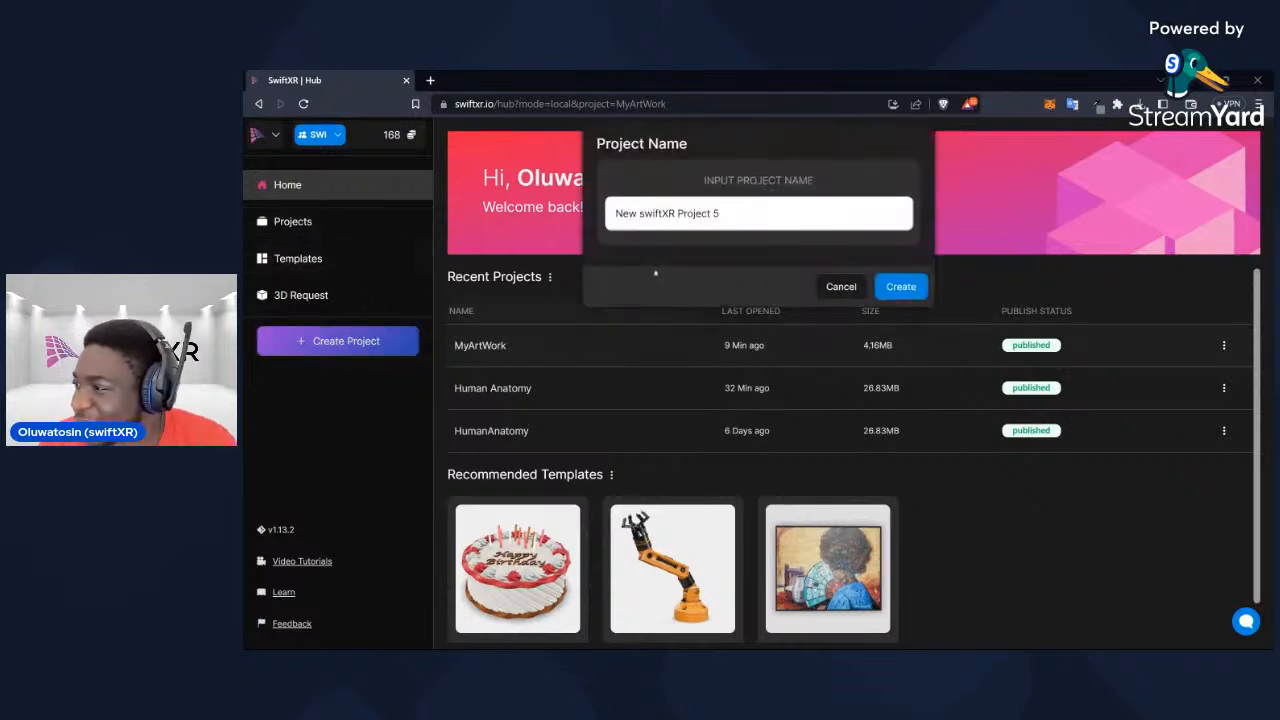
{"action": "left_click_drag", "start_coordinate": [754, 209], "coordinate": [614, 214]}
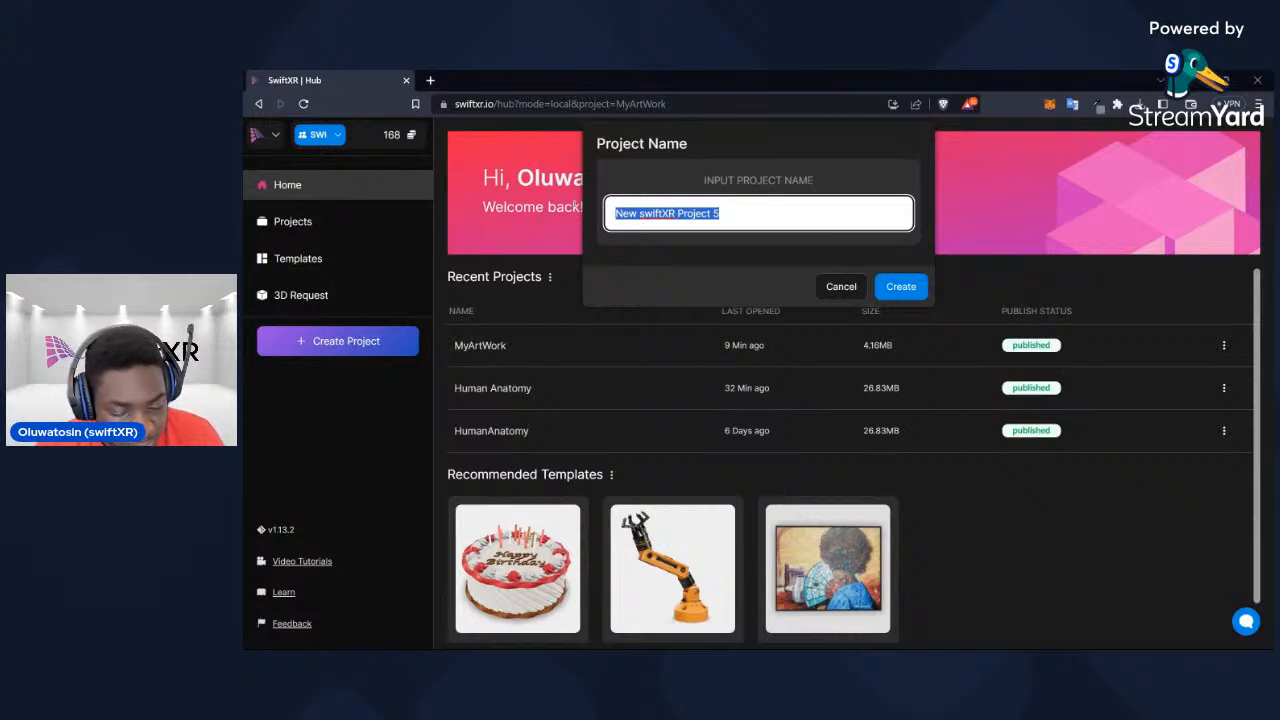
{"action": "type", "text": "ProductVarianta"}
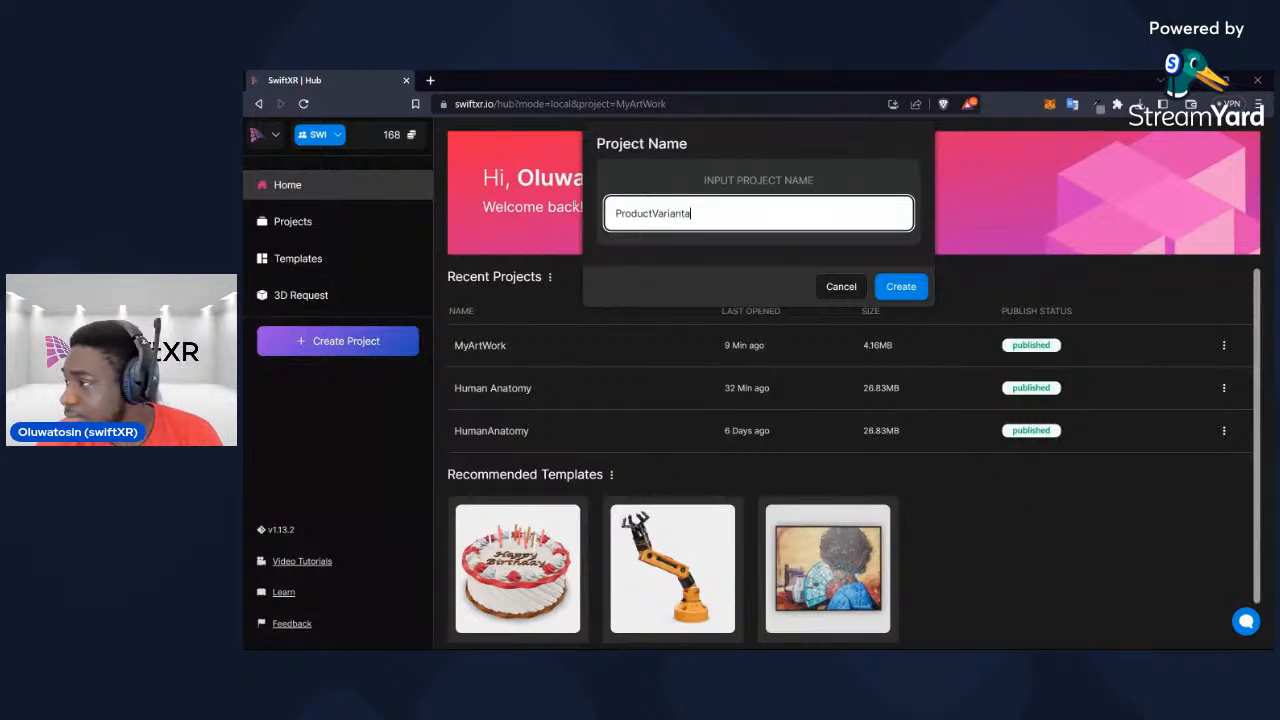
{"action": "key", "text": "BackSpace"}
{"action": "type", "text": "s"}
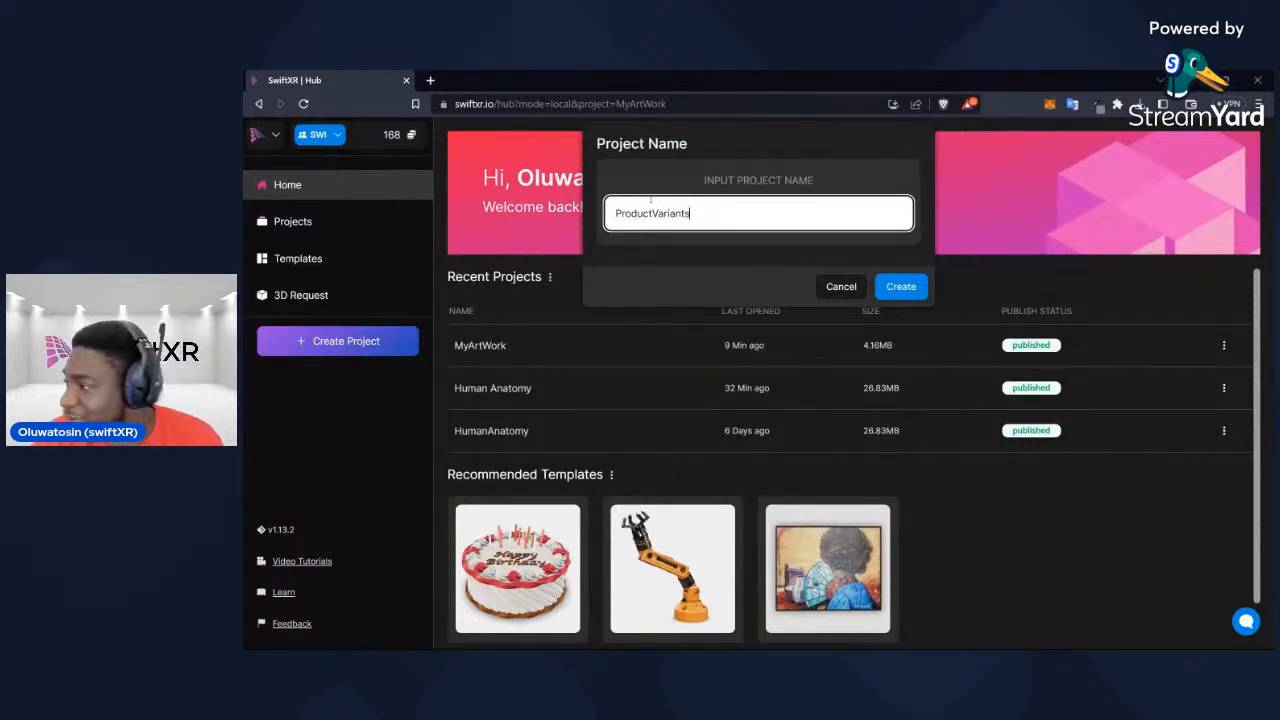
{"action": "left_click", "coordinate": [924, 288]}
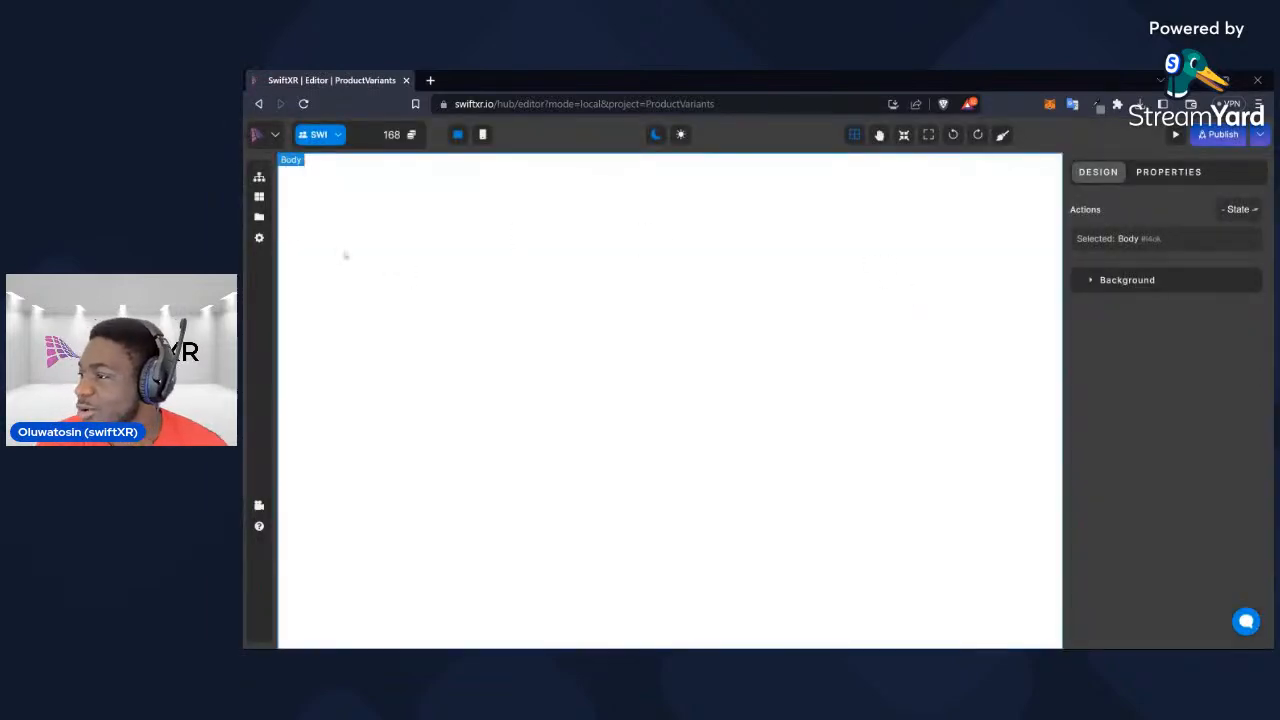
Add an AR Model Viewer component to the empty page and collapse the 3D viewer components
{"action": "left_click", "coordinate": [259, 217]}
{"action": "left_click", "coordinate": [259, 196]}
{"action": "left_click", "coordinate": [427, 243]}
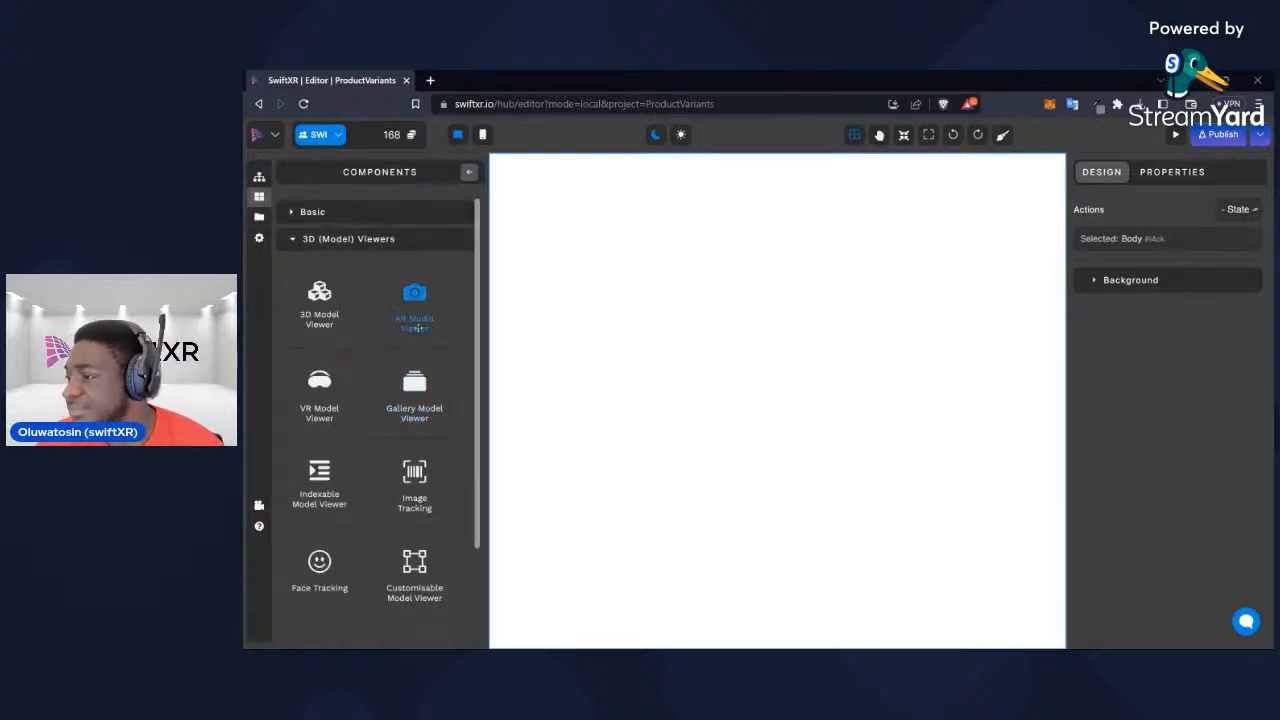
{"action": "left_click_drag", "start_coordinate": [414, 316], "coordinate": [686, 372]}
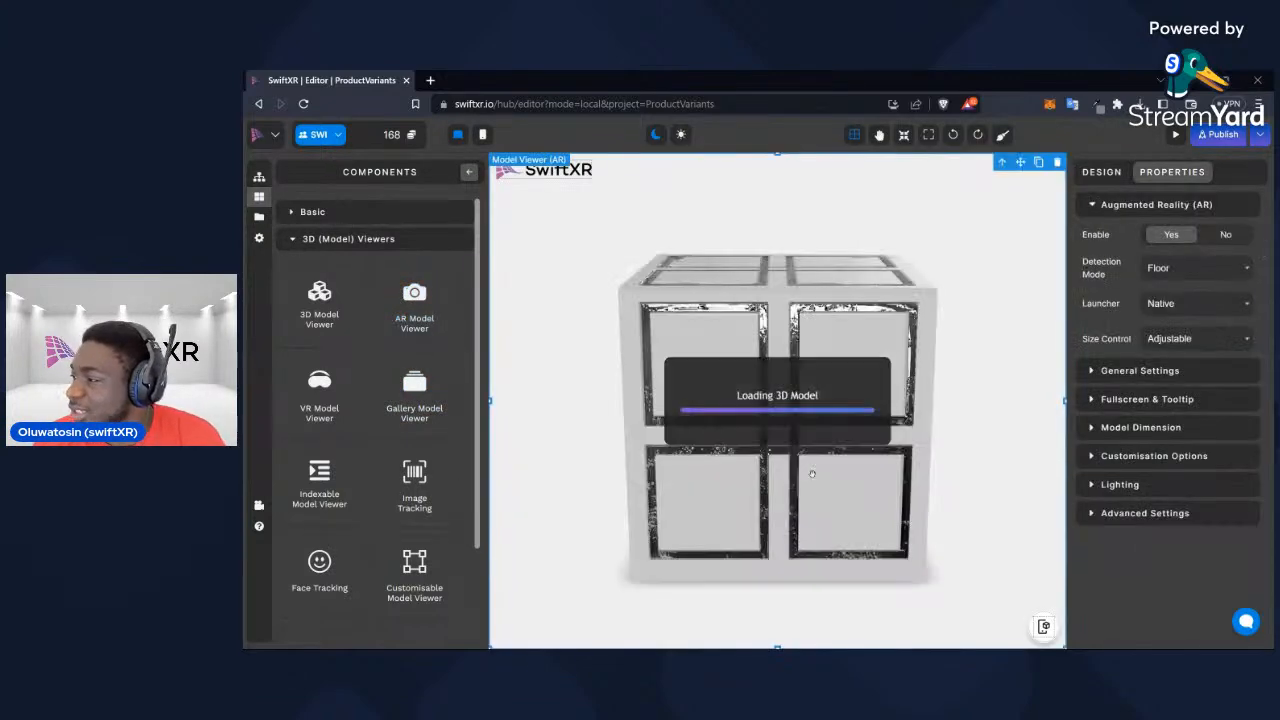
{"action": "left_click", "coordinate": [388, 238]}
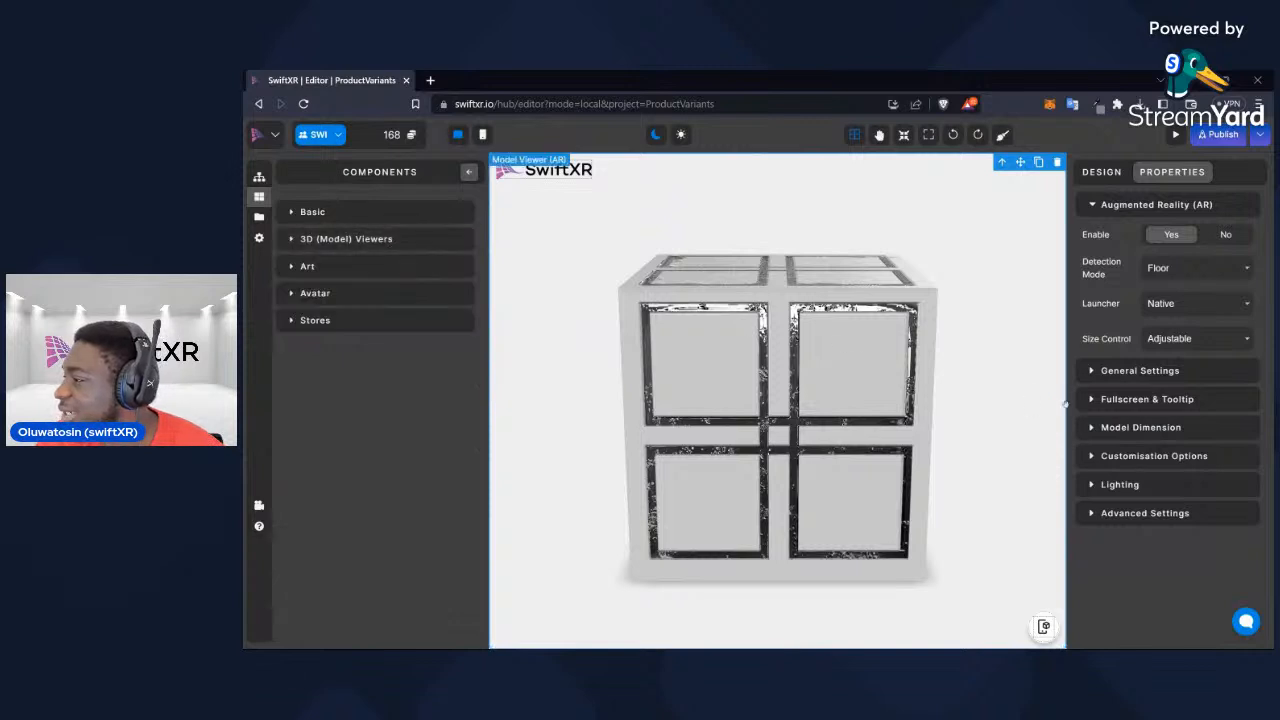
Search the Sketchfab assets for "wrist watch" from the model viewer's general settings
{"action": "left_click", "coordinate": [1181, 372]}
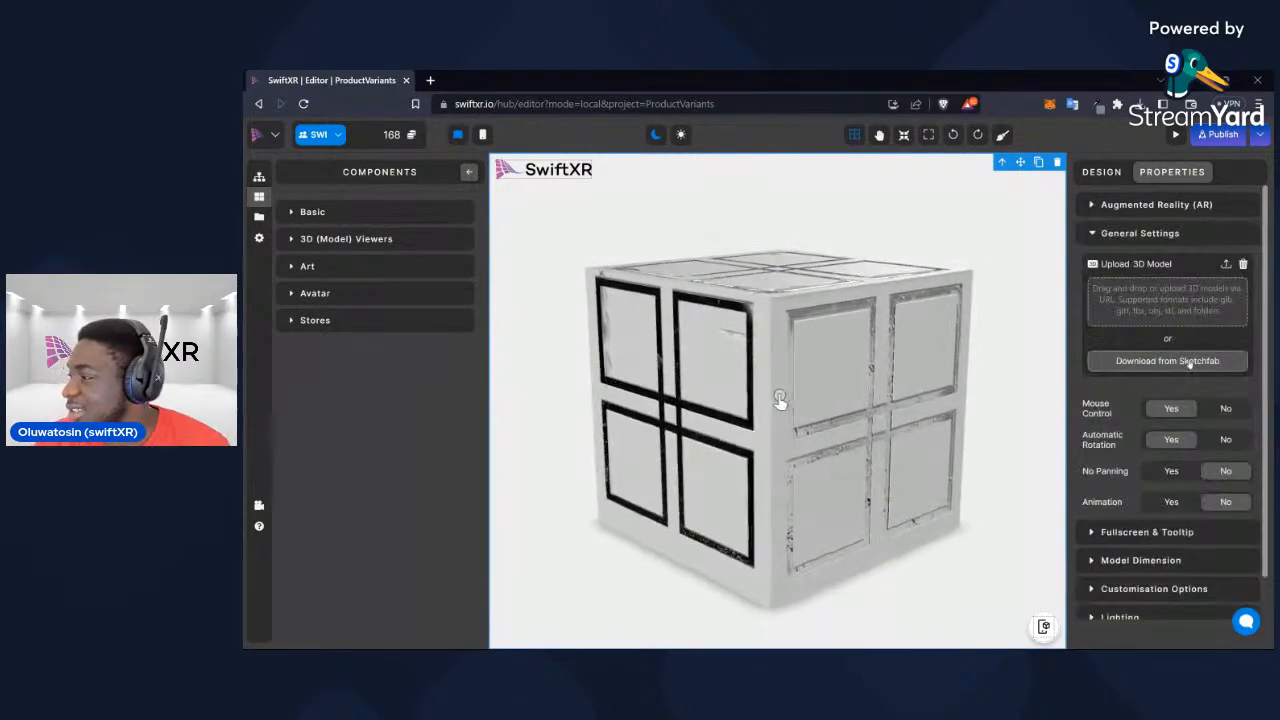
{"action": "left_click", "coordinate": [1187, 361]}
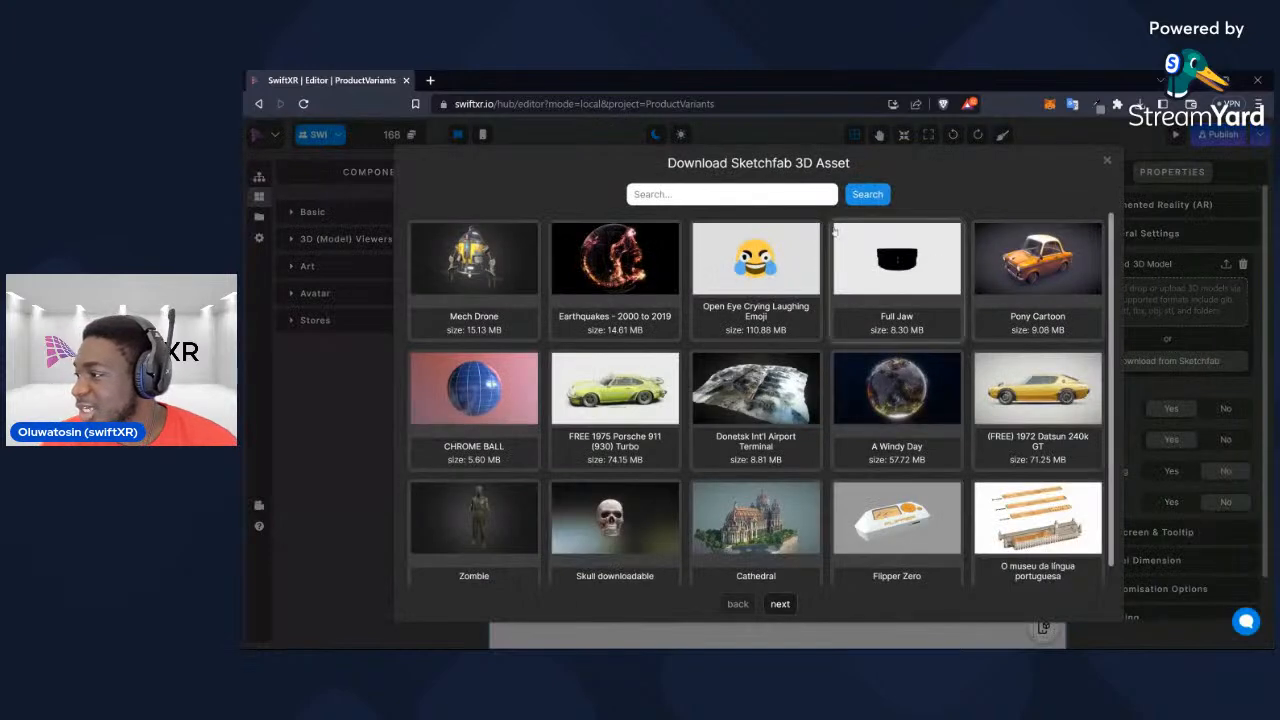
{"action": "left_click", "coordinate": [809, 197]}
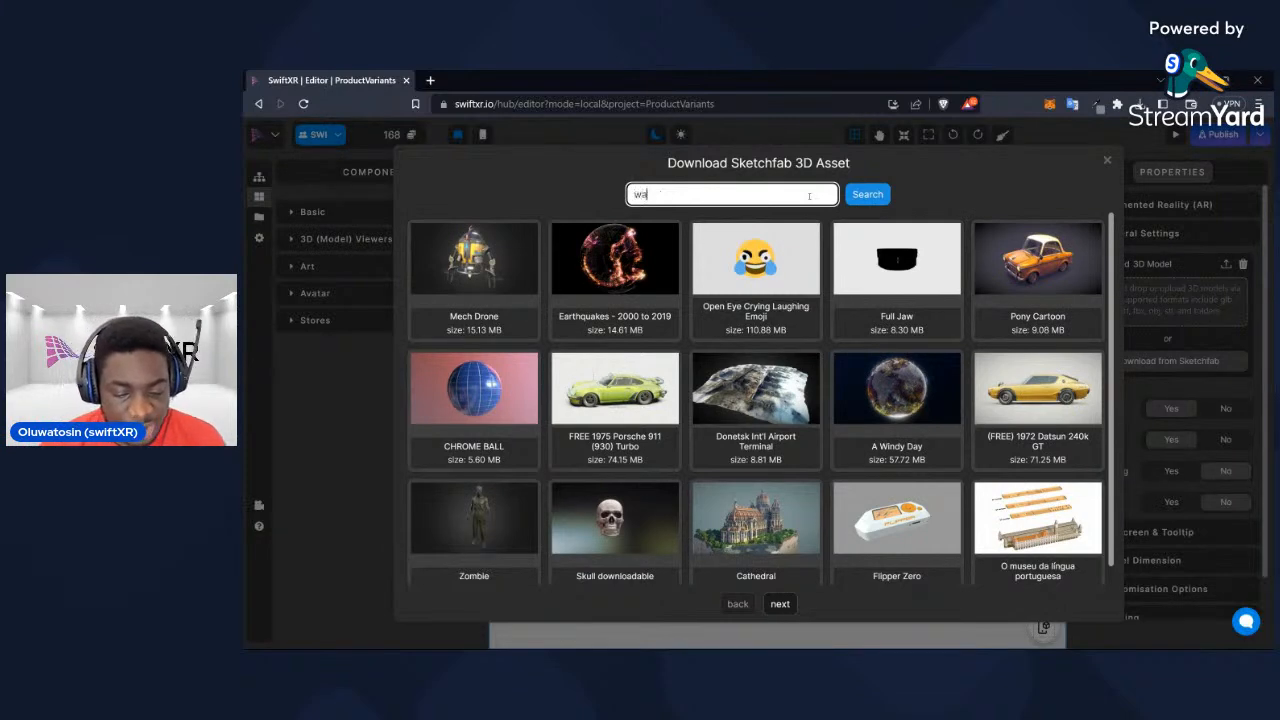
{"action": "type", "text": "watch"}
{"action": "key", "text": "Return"}
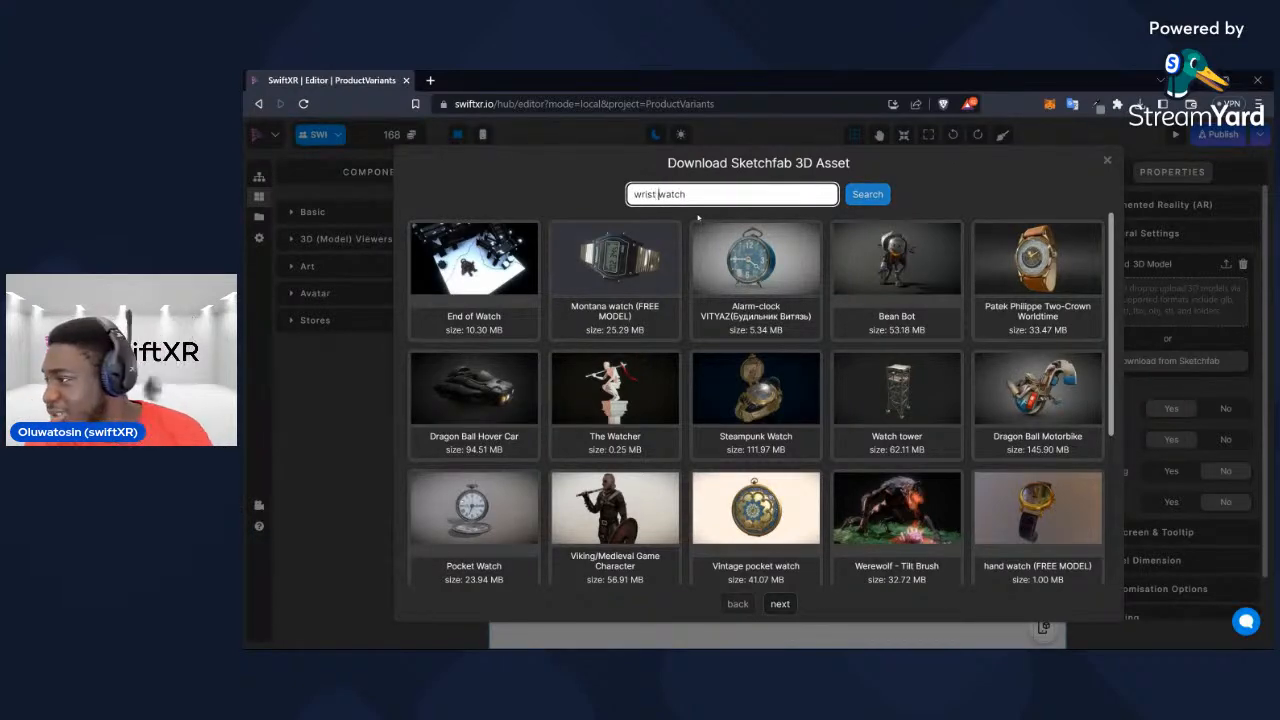
{"action": "key", "text": "Return"}
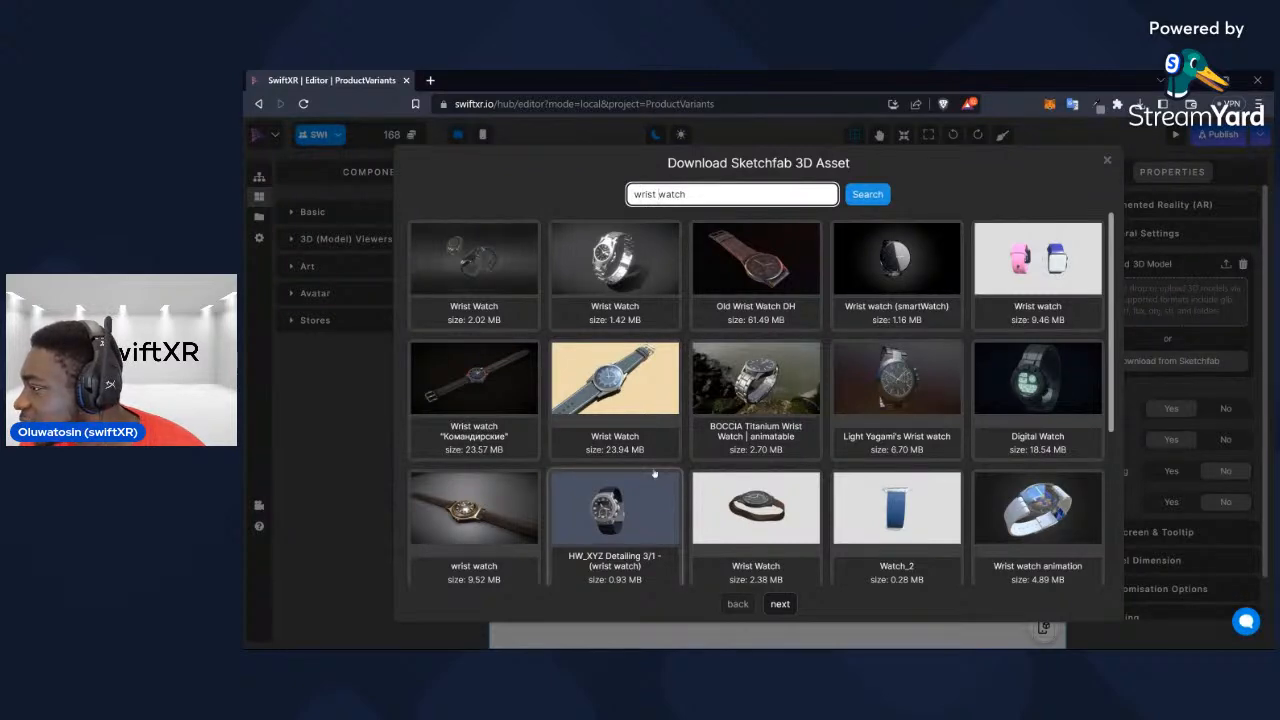
Download the "Wrist Watch from Poly by Google" model into the AR model viewer
{"action": "scroll", "coordinate": [654, 473], "scroll_direction": "down", "scroll_amount": 1}
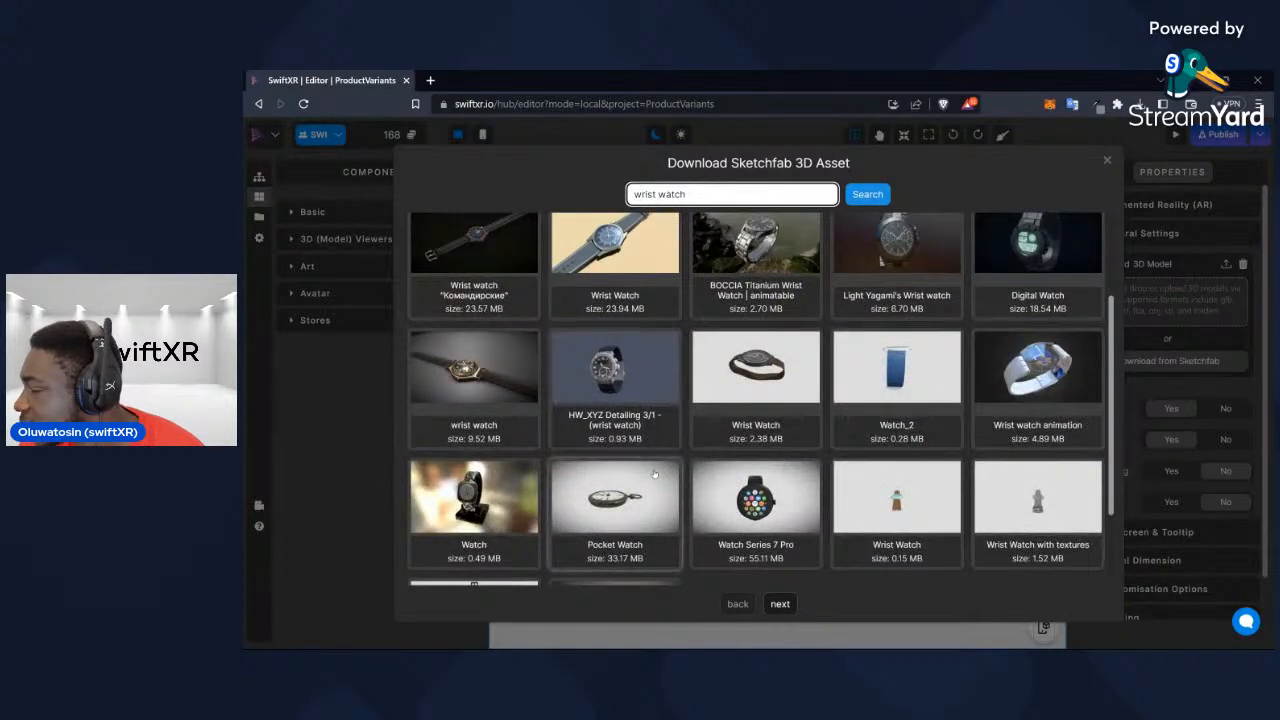
{"action": "scroll", "coordinate": [654, 473], "scroll_direction": "down", "scroll_amount": 1}
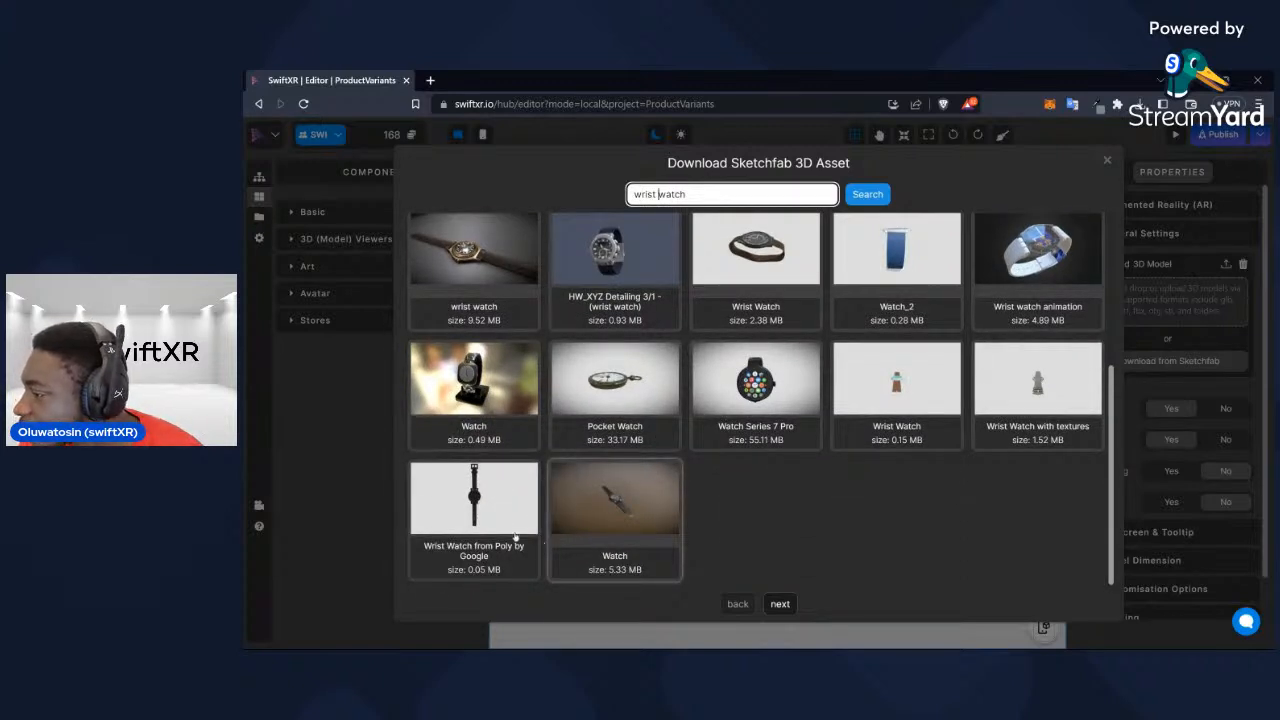
{"action": "left_click", "coordinate": [484, 511]}
{"action": "left_click", "coordinate": [888, 292]}
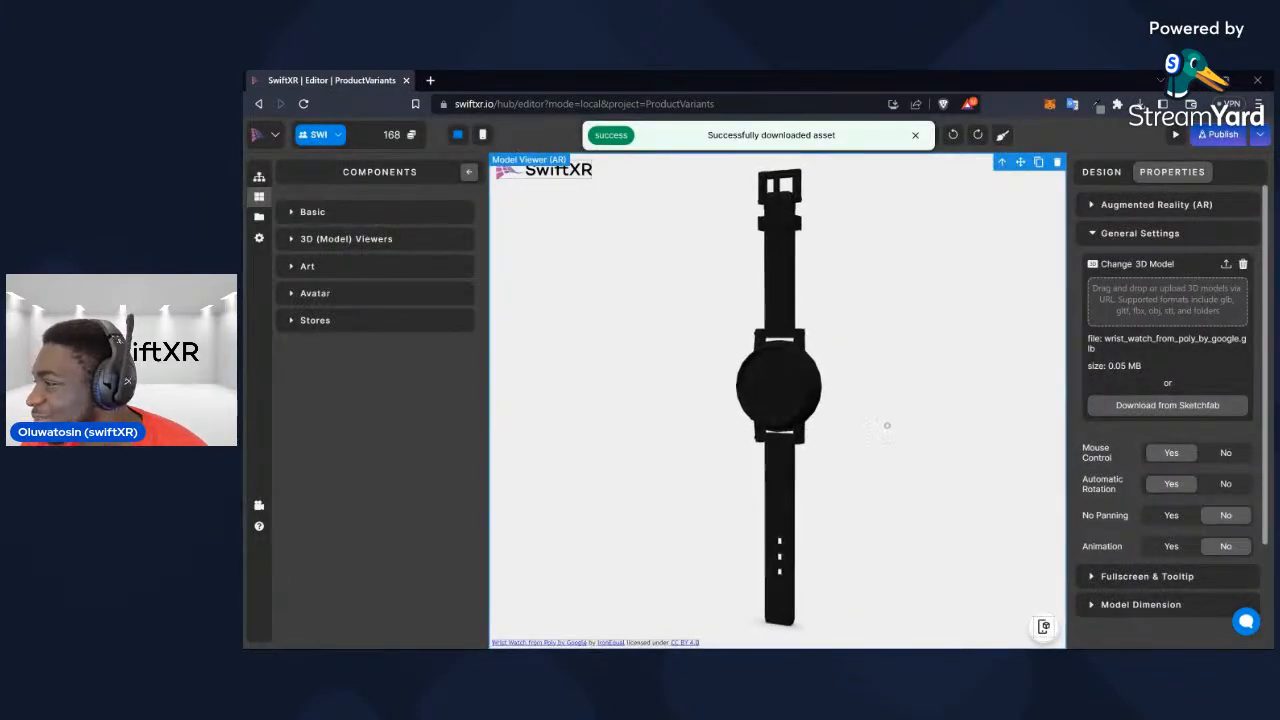
Replace the viewer's model with the "HW_XYZ Detailing 3/1 - (wrist watch)" asset from Sketchfab
{"action": "left_click", "coordinate": [1157, 405]}
{"action": "scroll", "coordinate": [668, 470], "scroll_direction": "down", "scroll_amount": 1}
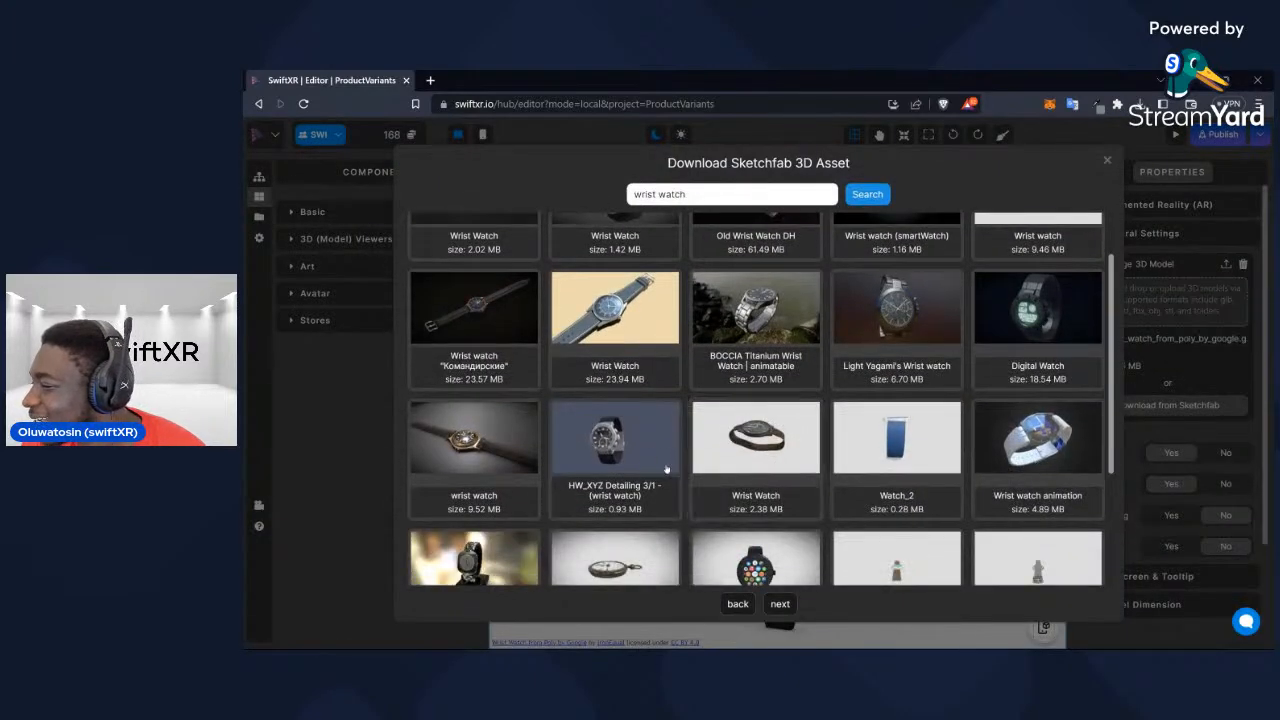
{"action": "left_click", "coordinate": [668, 468]}
{"action": "left_click", "coordinate": [893, 290]}
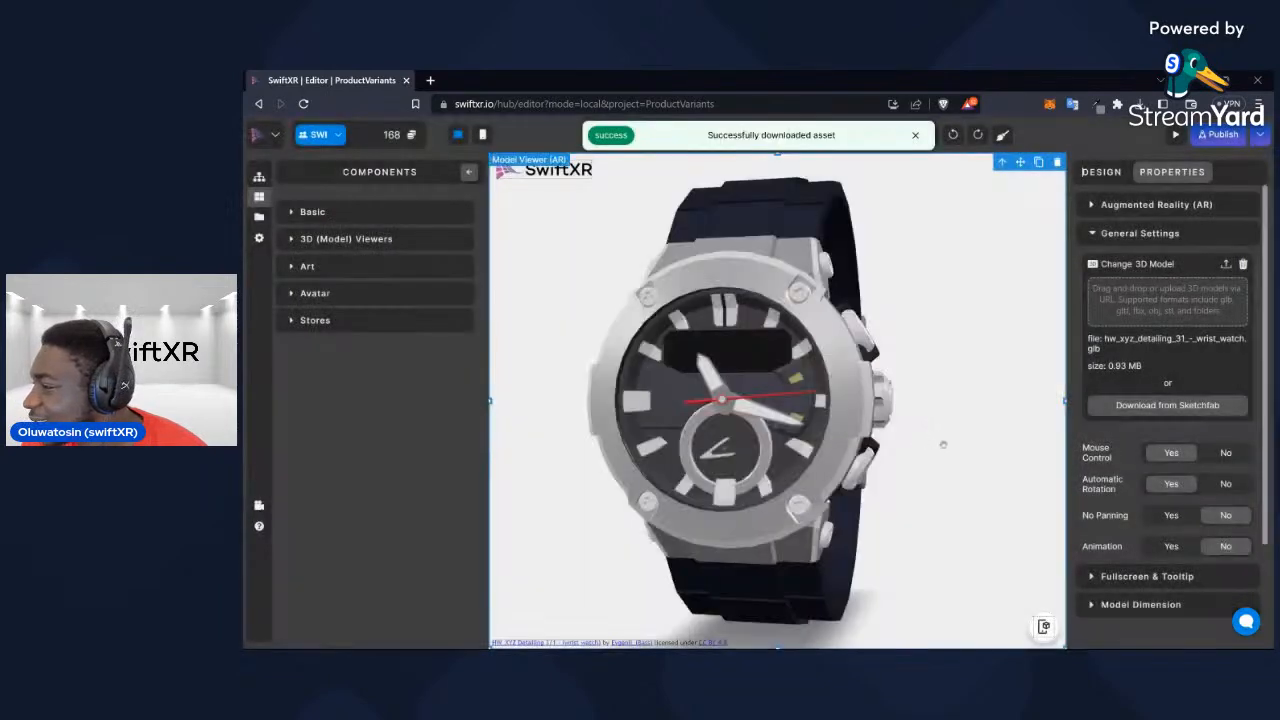
{"action": "mouse_move", "coordinate": [943, 443]}
{"action": "left_mouse_down"}
{"action": "mouse_move", "coordinate": [791, 443]}
{"action": "mouse_move", "coordinate": [1009, 463]}
{"action": "mouse_move", "coordinate": [846, 448]}
{"action": "mouse_move", "coordinate": [946, 437]}
{"action": "mouse_move", "coordinate": [895, 443]}
{"action": "mouse_move", "coordinate": [958, 455]}
{"action": "mouse_move", "coordinate": [905, 450]}
{"action": "mouse_move", "coordinate": [942, 458]}
{"action": "left_mouse_up"}
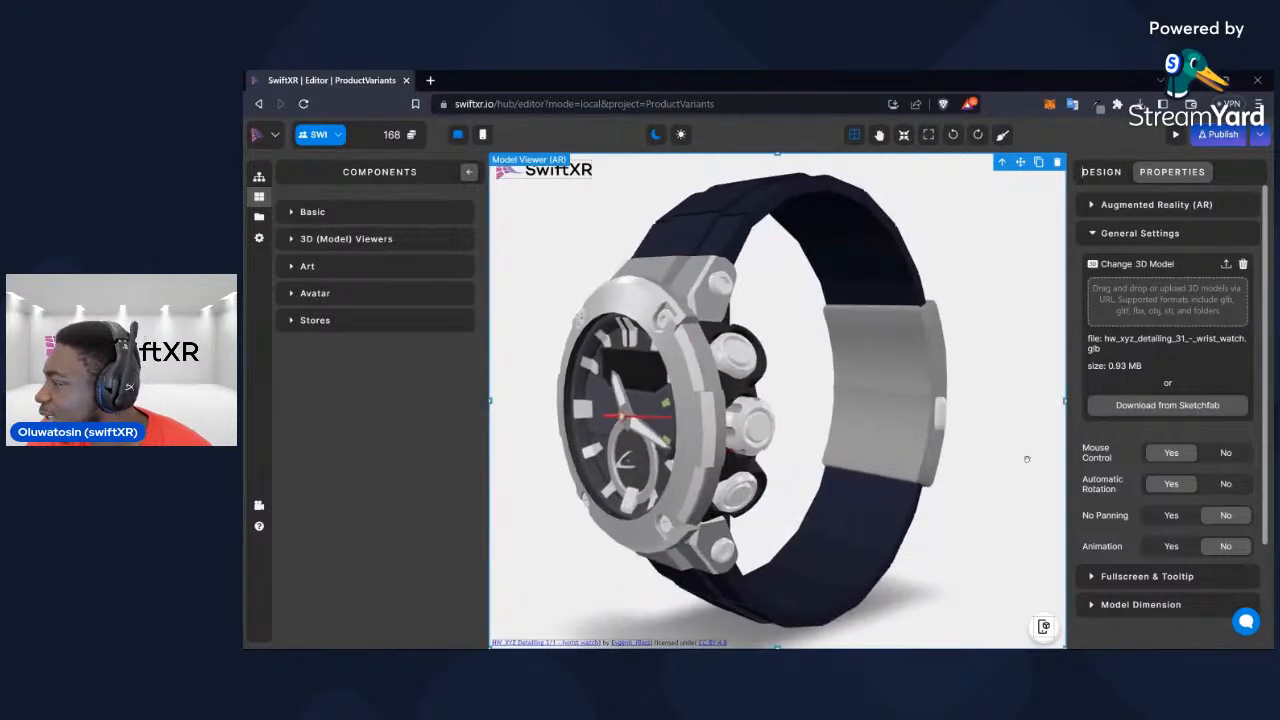
Enable the customisation options for the wrist watch model after checking its list of materials
{"action": "left_click", "coordinate": [1152, 236]}
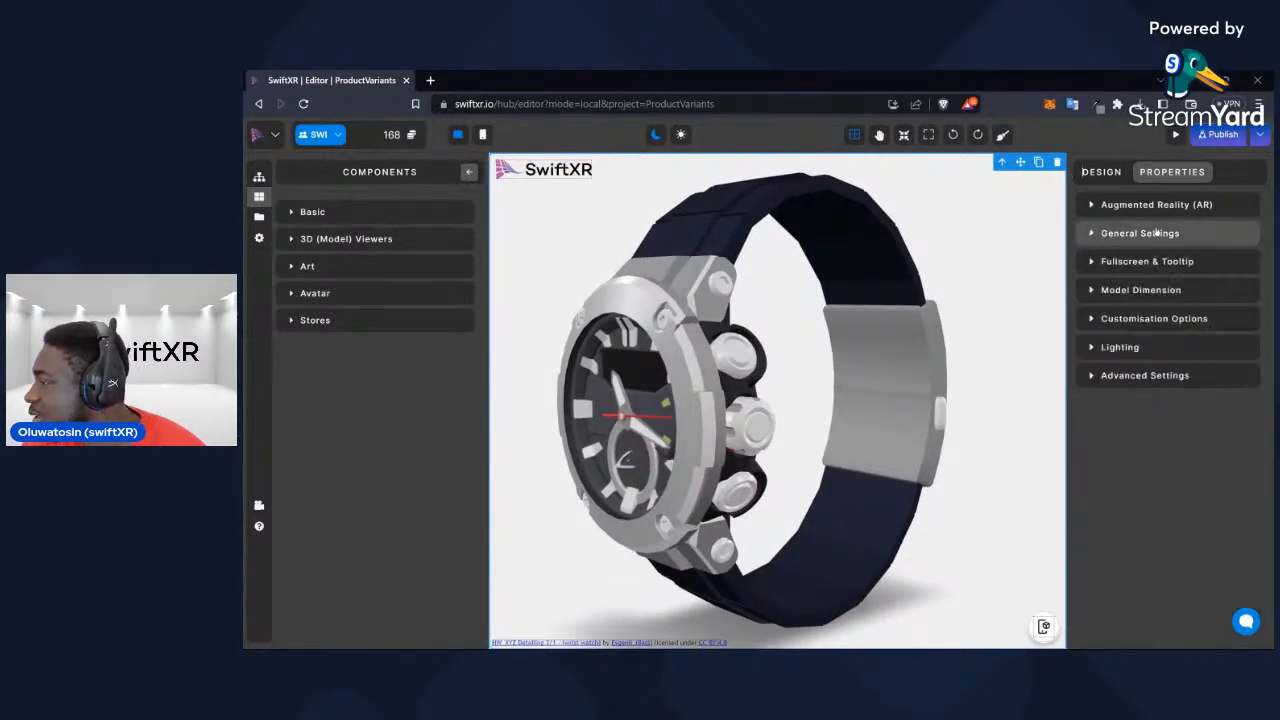
{"action": "left_click", "coordinate": [1156, 320]}
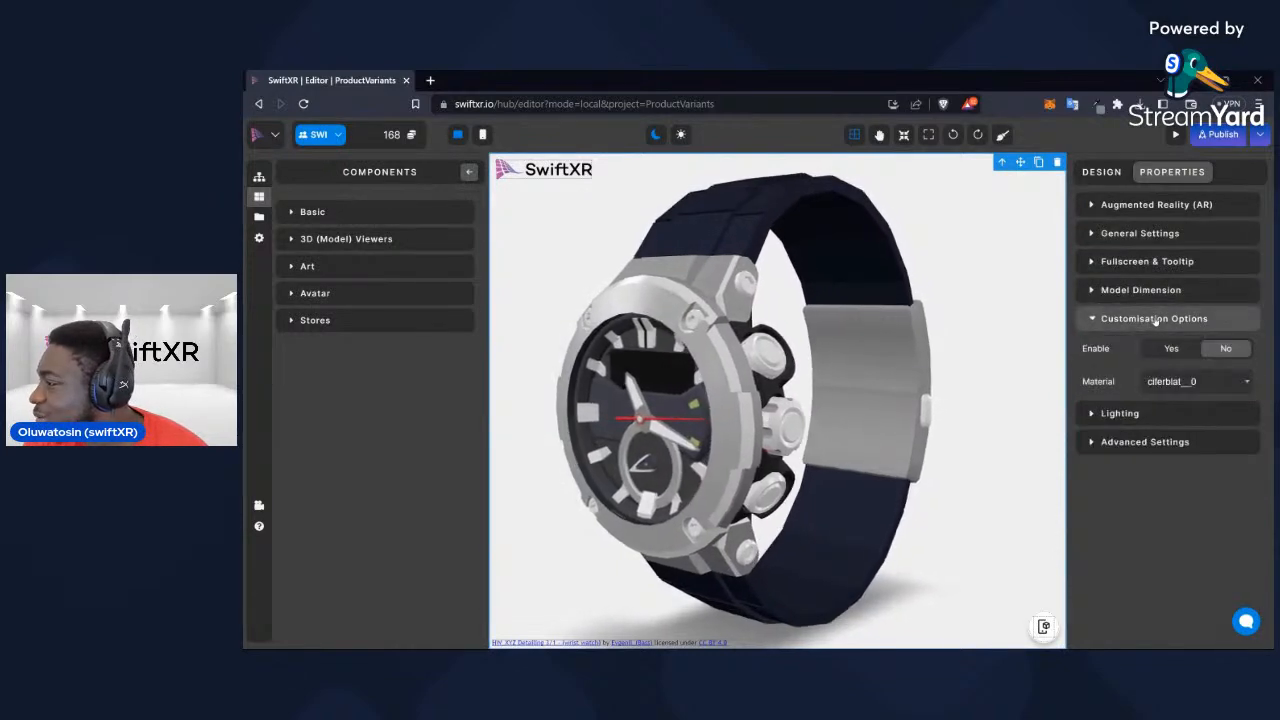
{"action": "left_click", "coordinate": [1196, 381]}
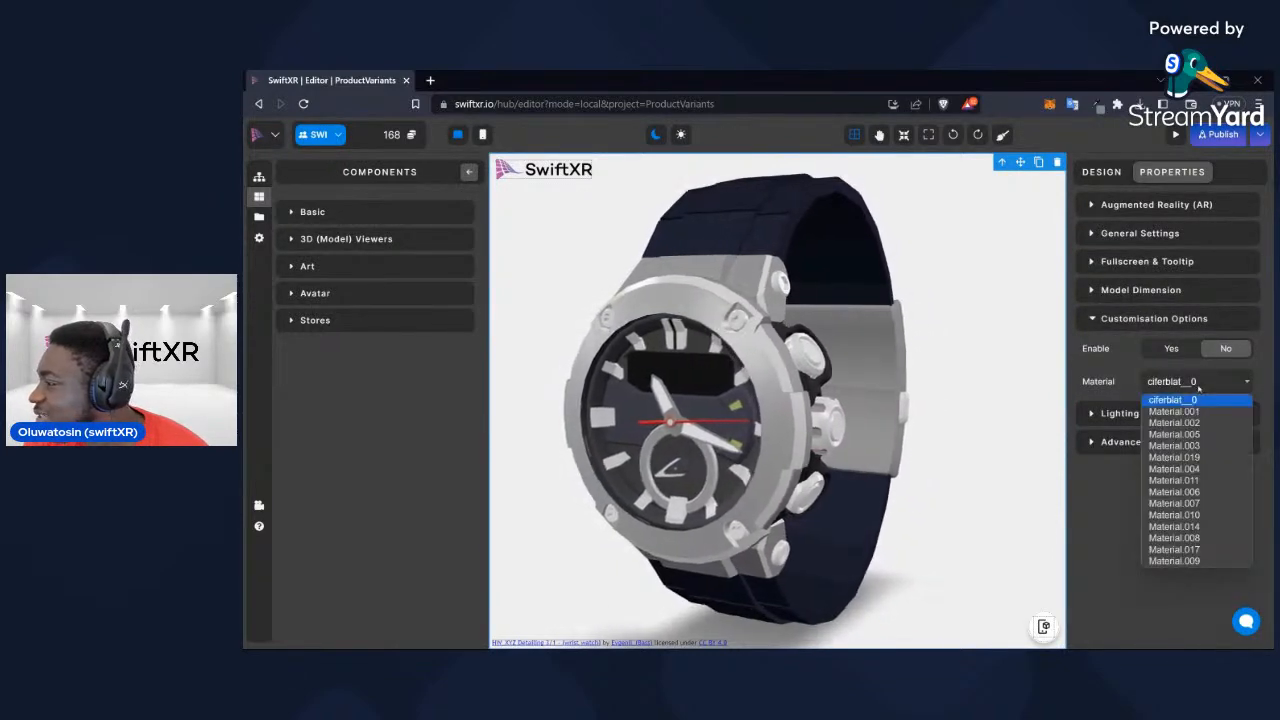
{"action": "left_click", "coordinate": [1198, 384]}
{"action": "left_click", "coordinate": [1172, 348]}
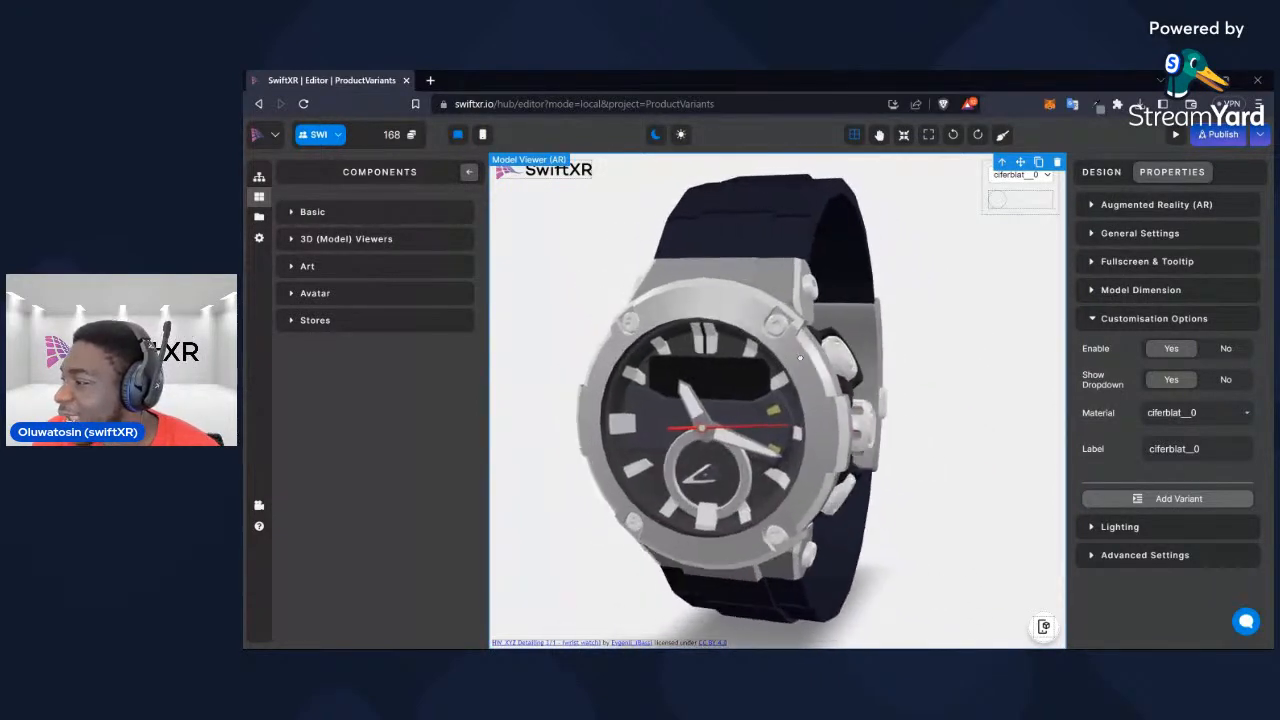
Review the watch's customisable materials and keep ciferblat__0 as the selected one
{"action": "left_click", "coordinate": [1193, 412]}
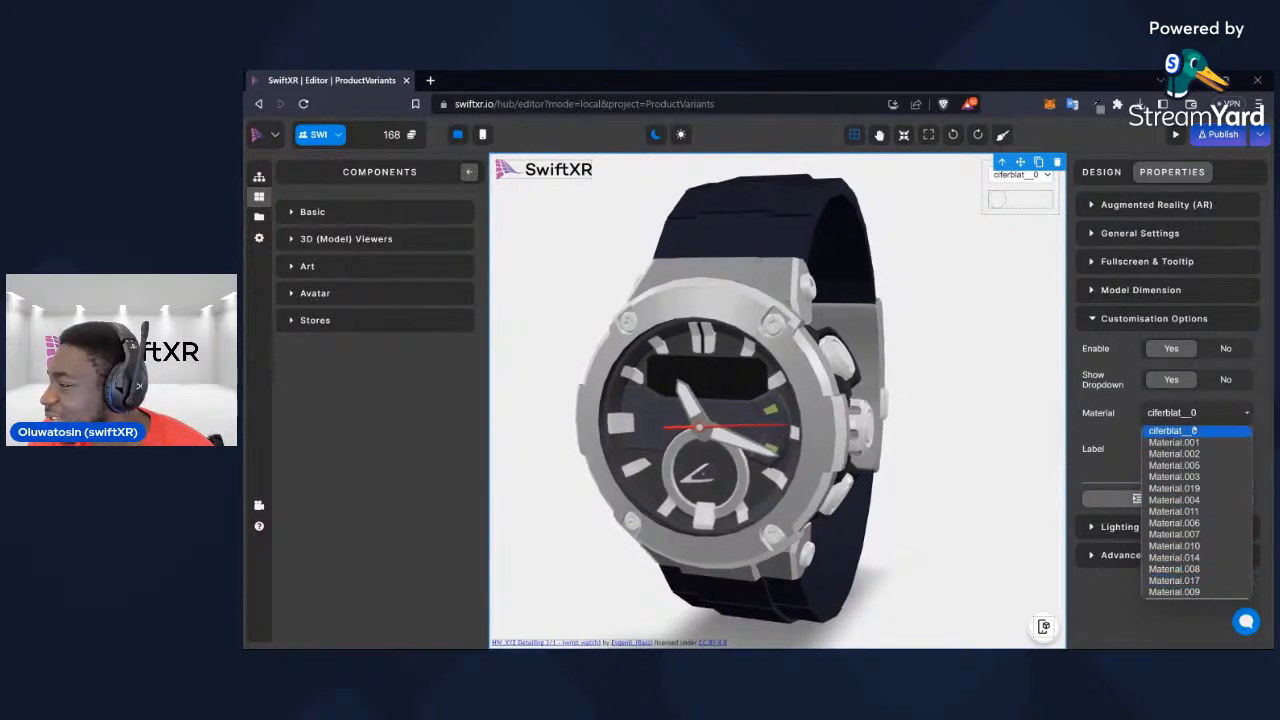
{"action": "left_click", "coordinate": [1172, 430]}
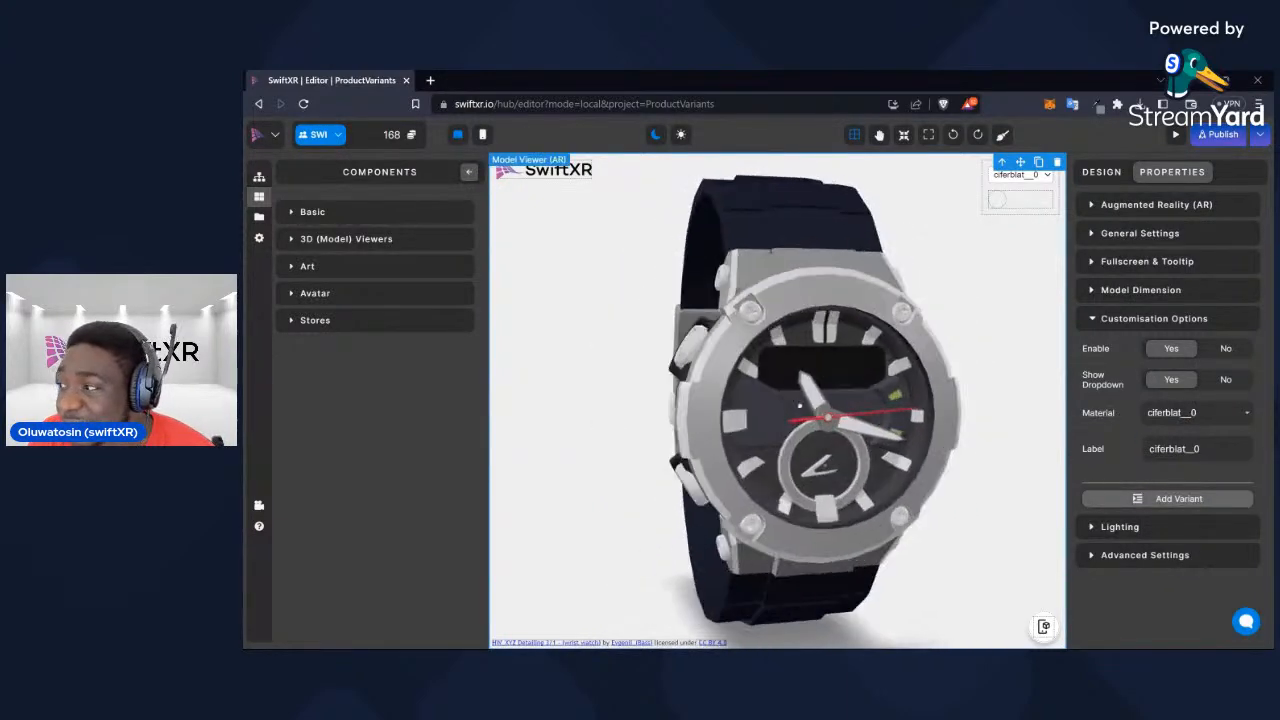
{"action": "left_click", "coordinate": [1205, 413]}
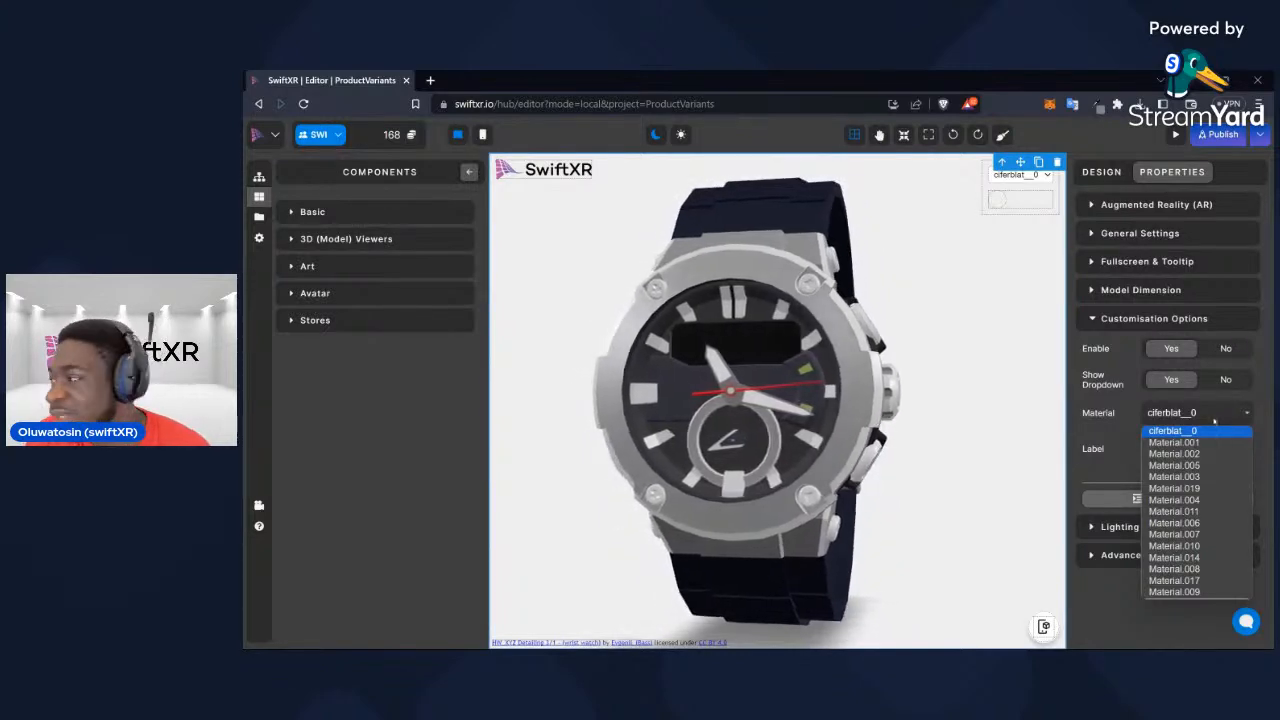
{"action": "left_click", "coordinate": [1214, 421]}
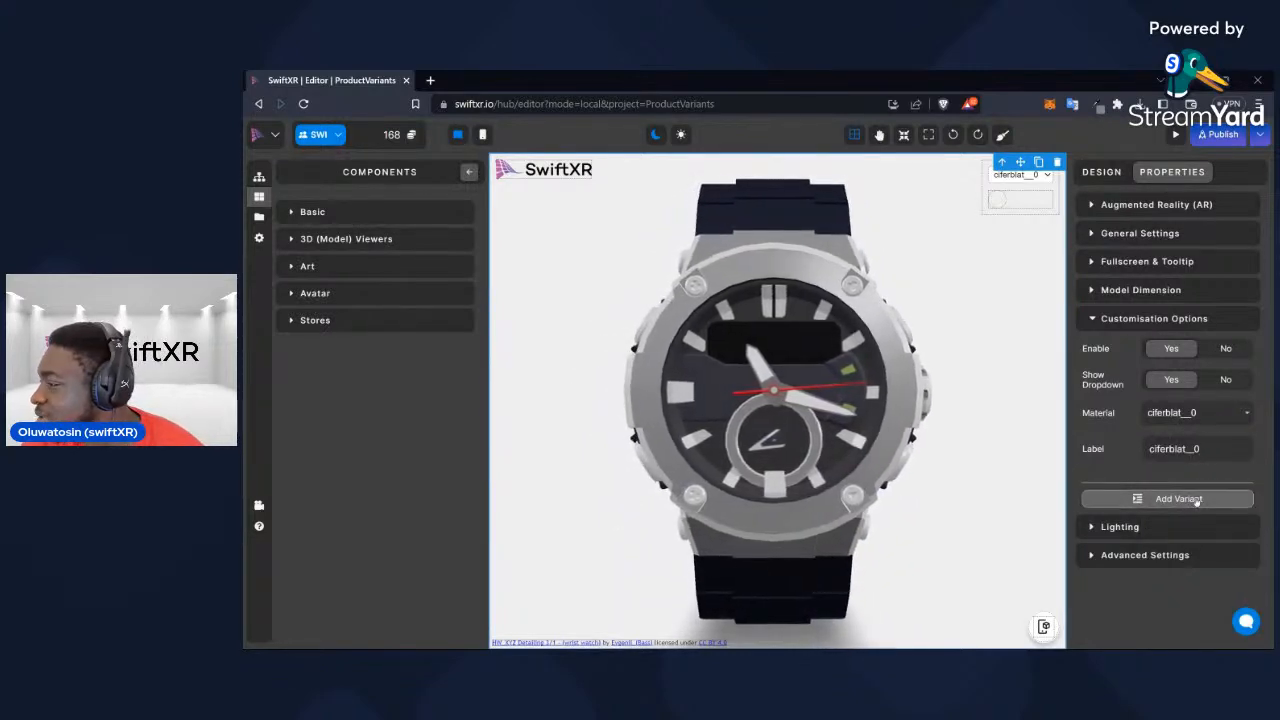
Add a first variant for the ciferblat__0 material and set its colour to red
{"action": "left_click", "coordinate": [1152, 497]}
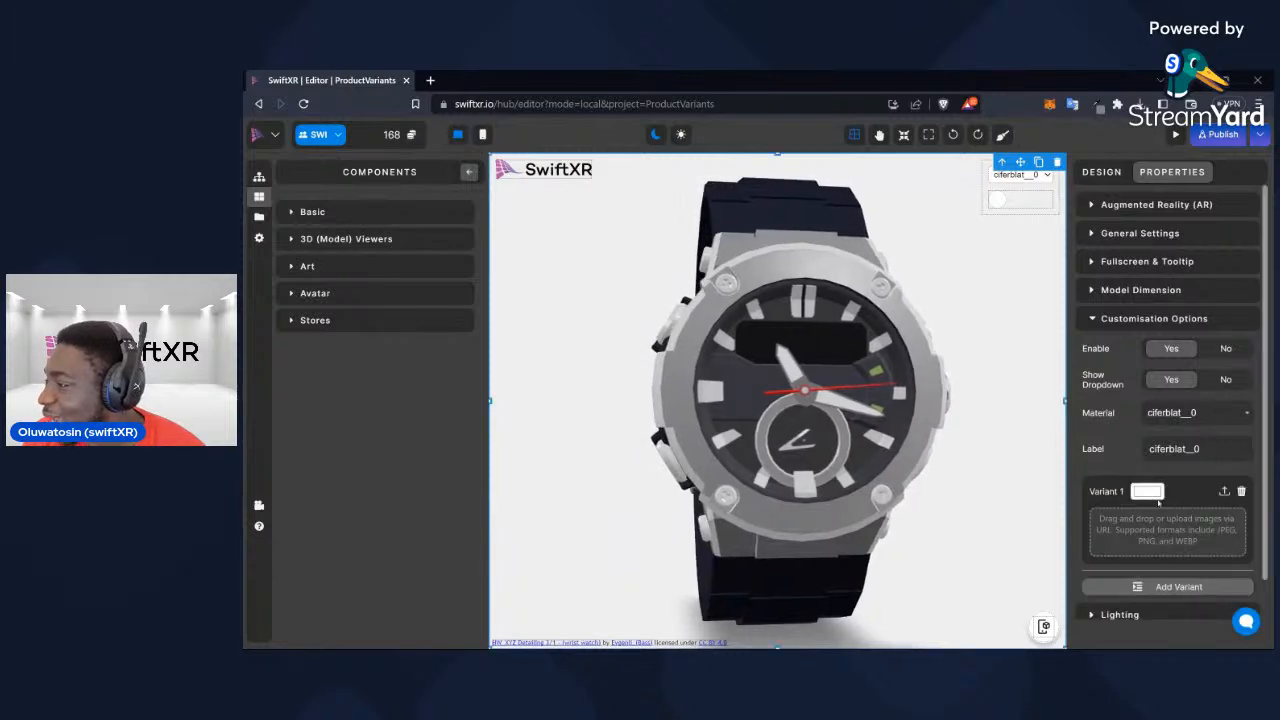
{"action": "left_click", "coordinate": [1154, 492]}
{"action": "left_click", "coordinate": [1207, 527]}
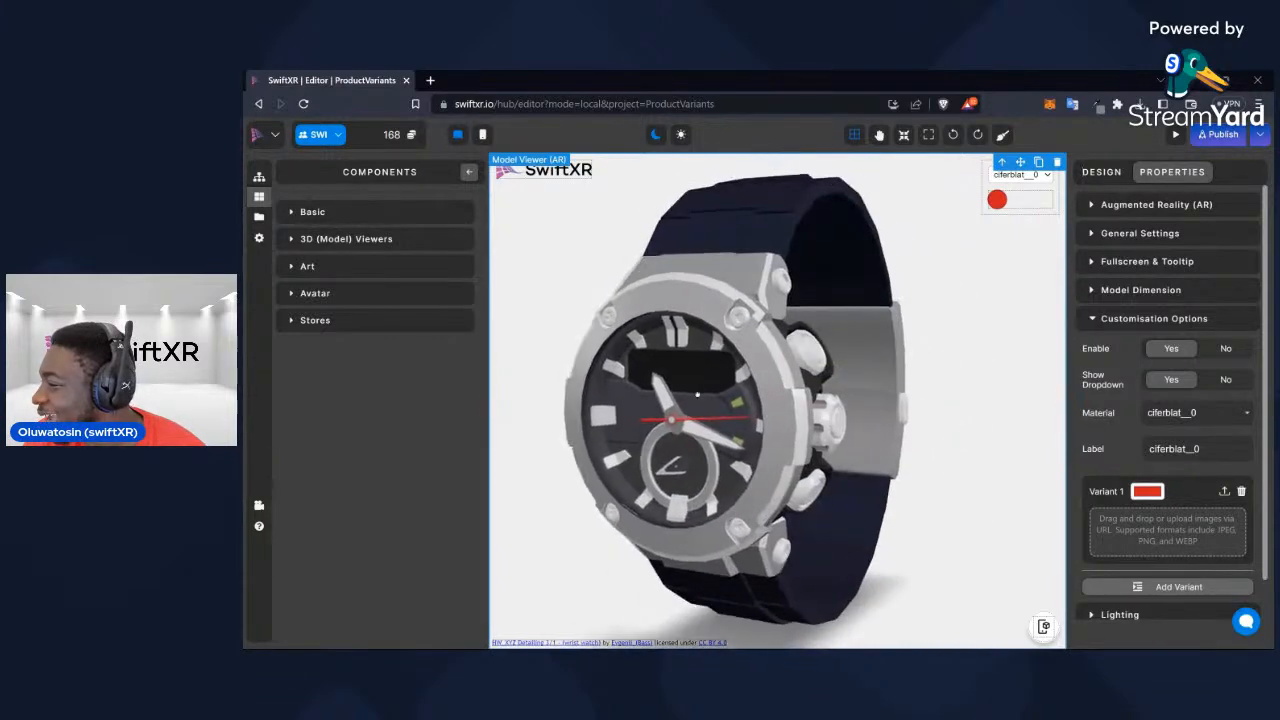
Try other shades on the ciferblat__0 variant, checking the watch from several sides, and leave the colour white
{"action": "left_click", "coordinate": [1141, 495]}
{"action": "left_click_drag", "start_coordinate": [1174, 533], "coordinate": [1179, 560]}
{"action": "left_click", "coordinate": [929, 502]}
{"action": "left_click_drag", "start_coordinate": [929, 502], "coordinate": [821, 501]}
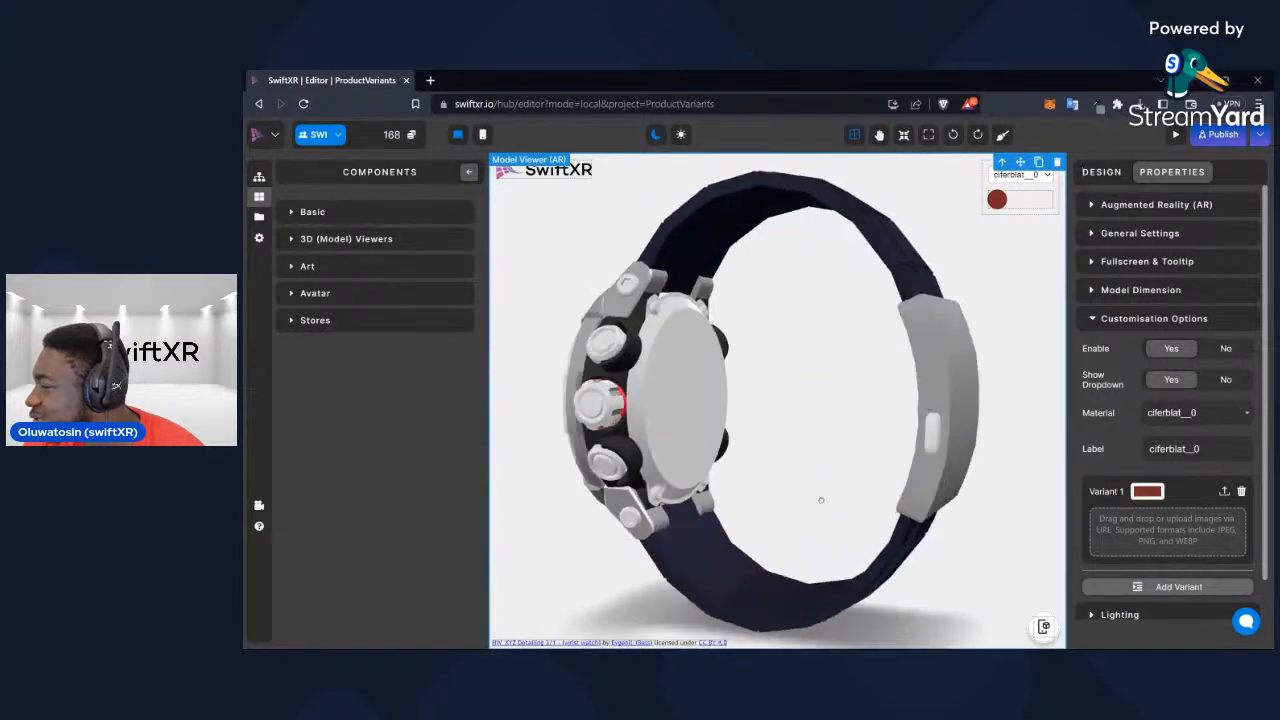
{"action": "left_click", "coordinate": [1148, 492]}
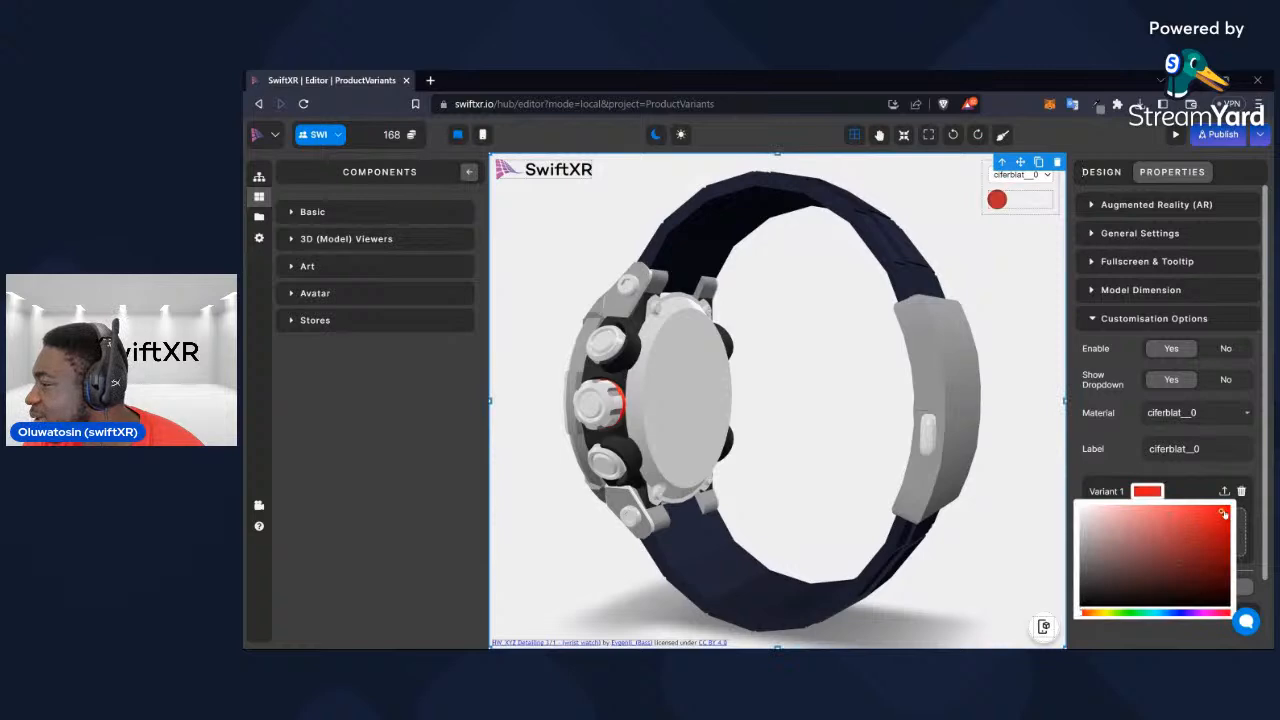
Add a first variant for Material.001 and set its colour to bright blue
{"action": "left_click", "coordinate": [1212, 413]}
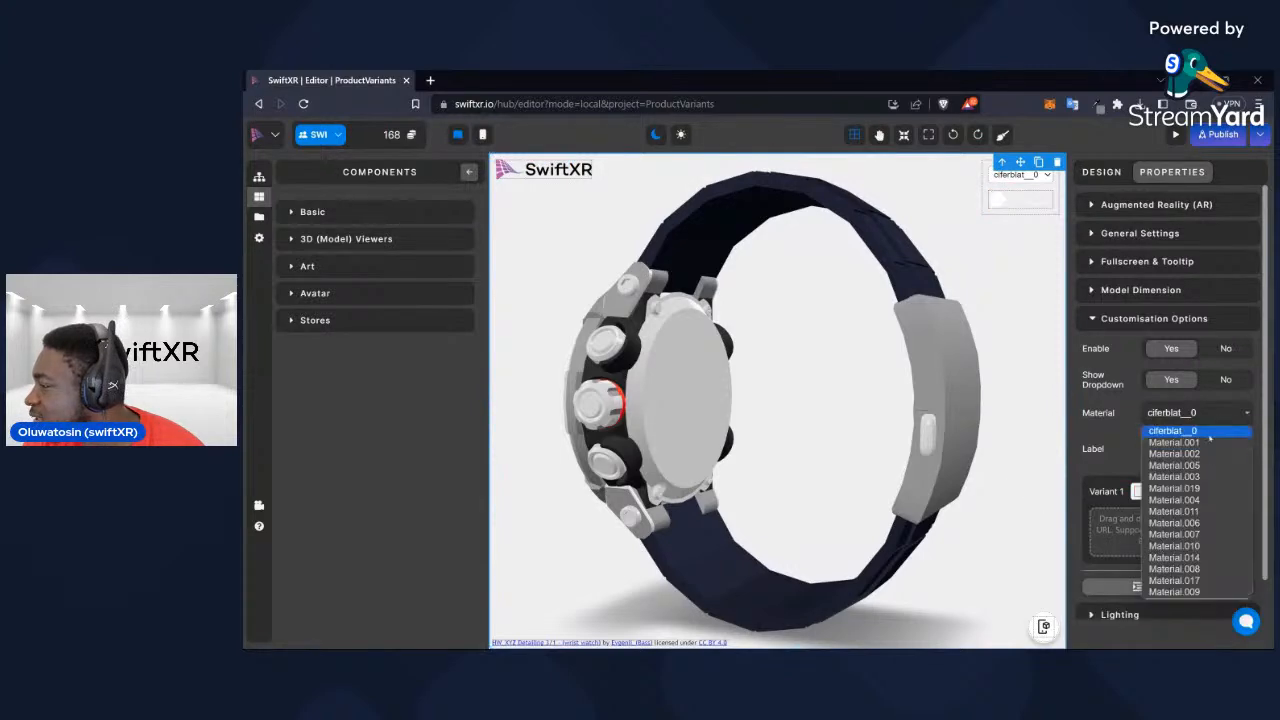
{"action": "left_click", "coordinate": [1200, 443]}
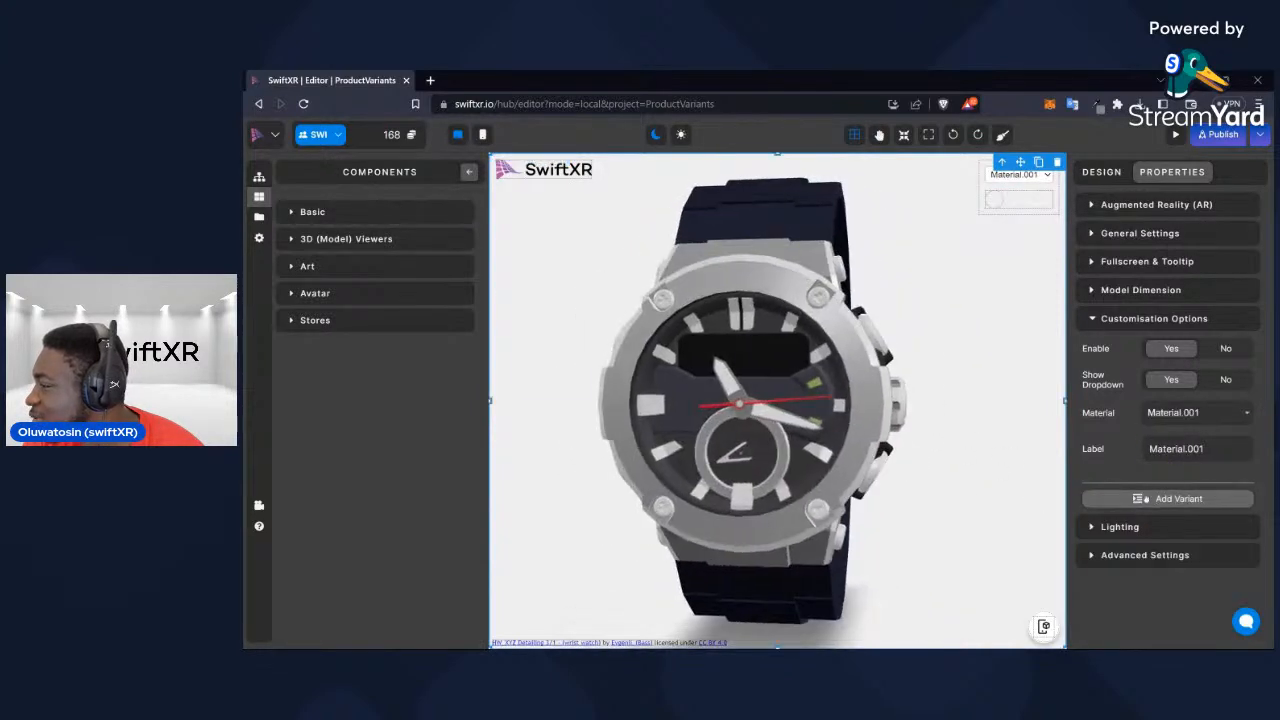
{"action": "left_click", "coordinate": [1190, 498]}
{"action": "left_click", "coordinate": [1153, 495]}
{"action": "left_click_drag", "start_coordinate": [932, 466], "coordinate": [850, 448]}
{"action": "left_click", "coordinate": [1148, 492]}
{"action": "left_click", "coordinate": [1201, 530]}
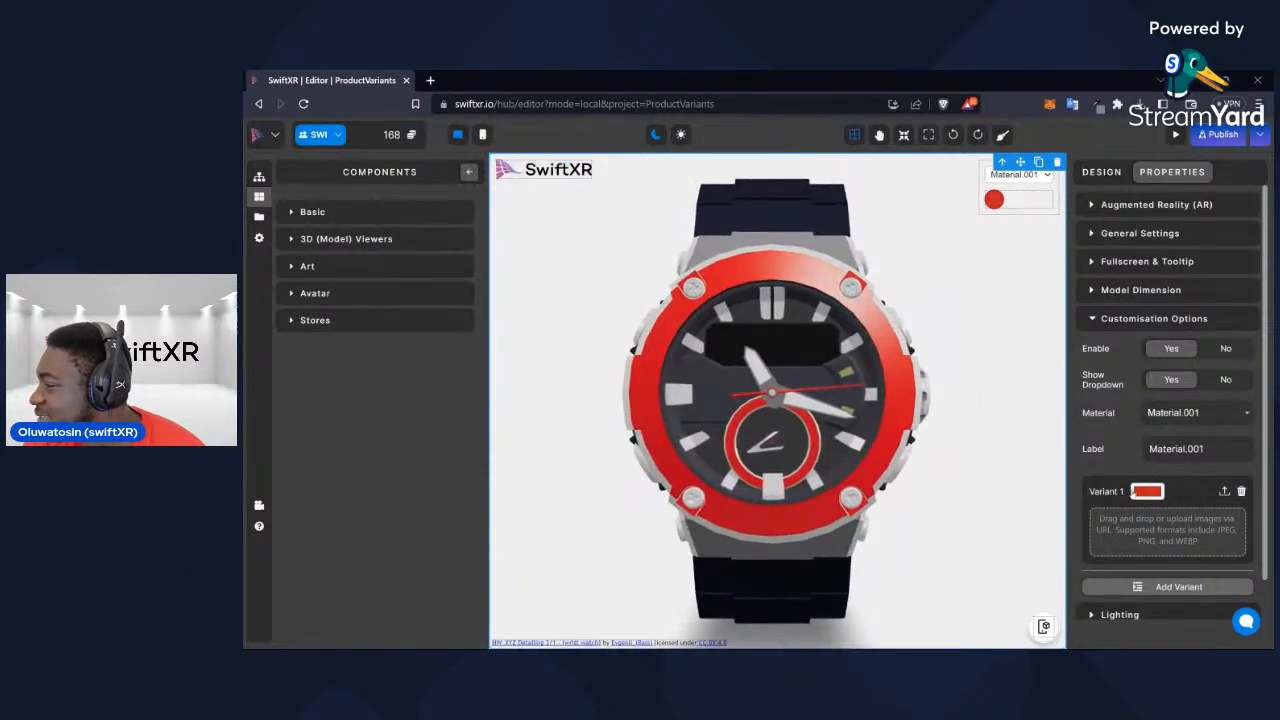
{"action": "left_click", "coordinate": [1147, 491]}
{"action": "left_click", "coordinate": [1178, 557]}
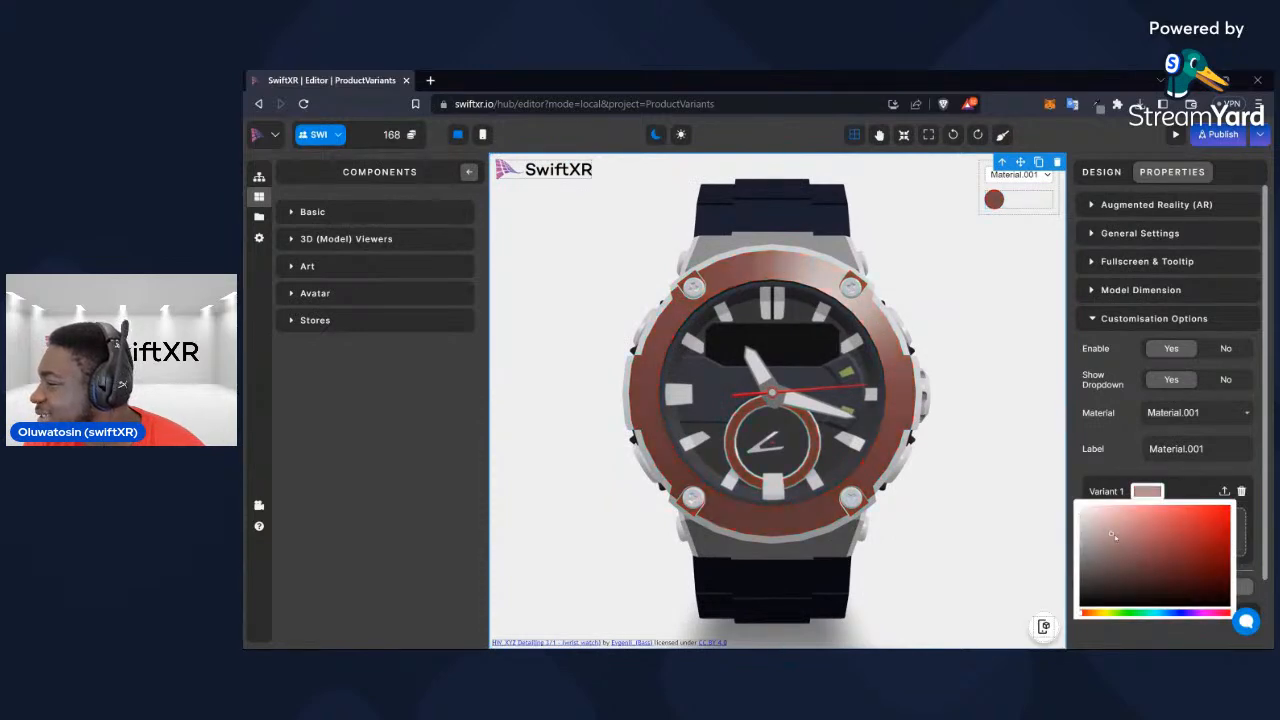
{"action": "left_click_drag", "start_coordinate": [1194, 610], "coordinate": [1181, 610]}
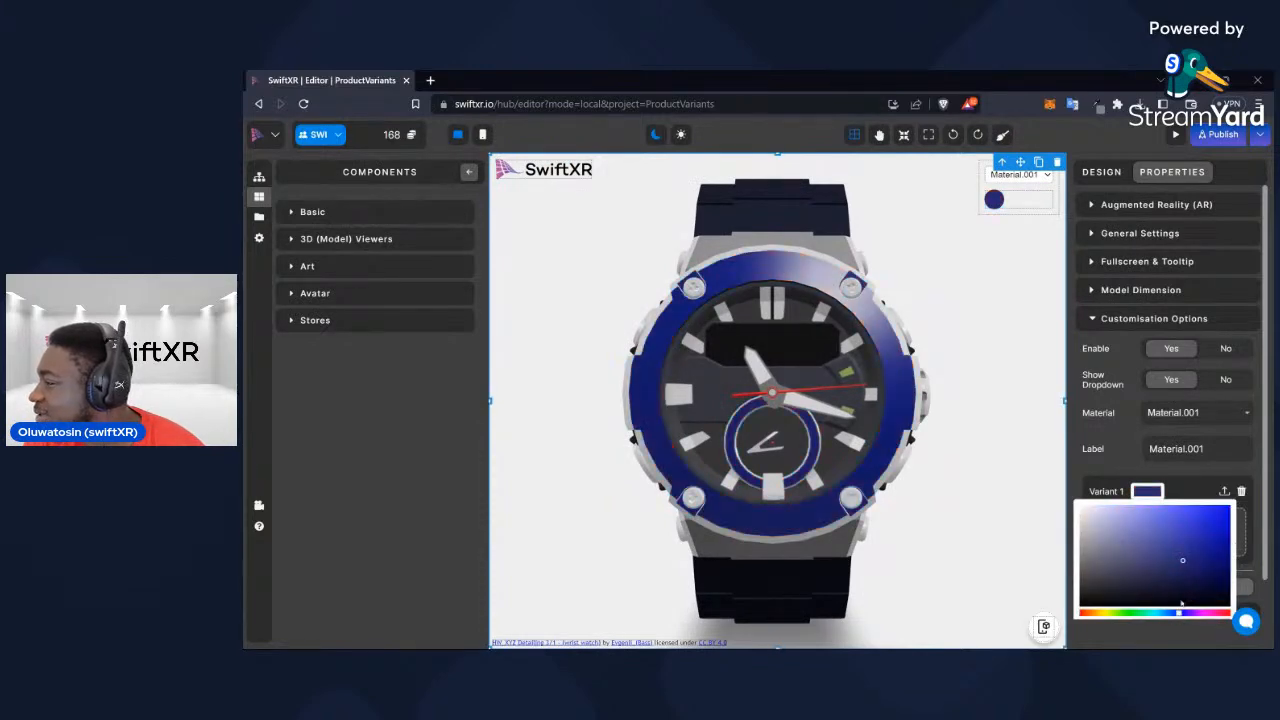
{"action": "left_click", "coordinate": [1222, 512]}
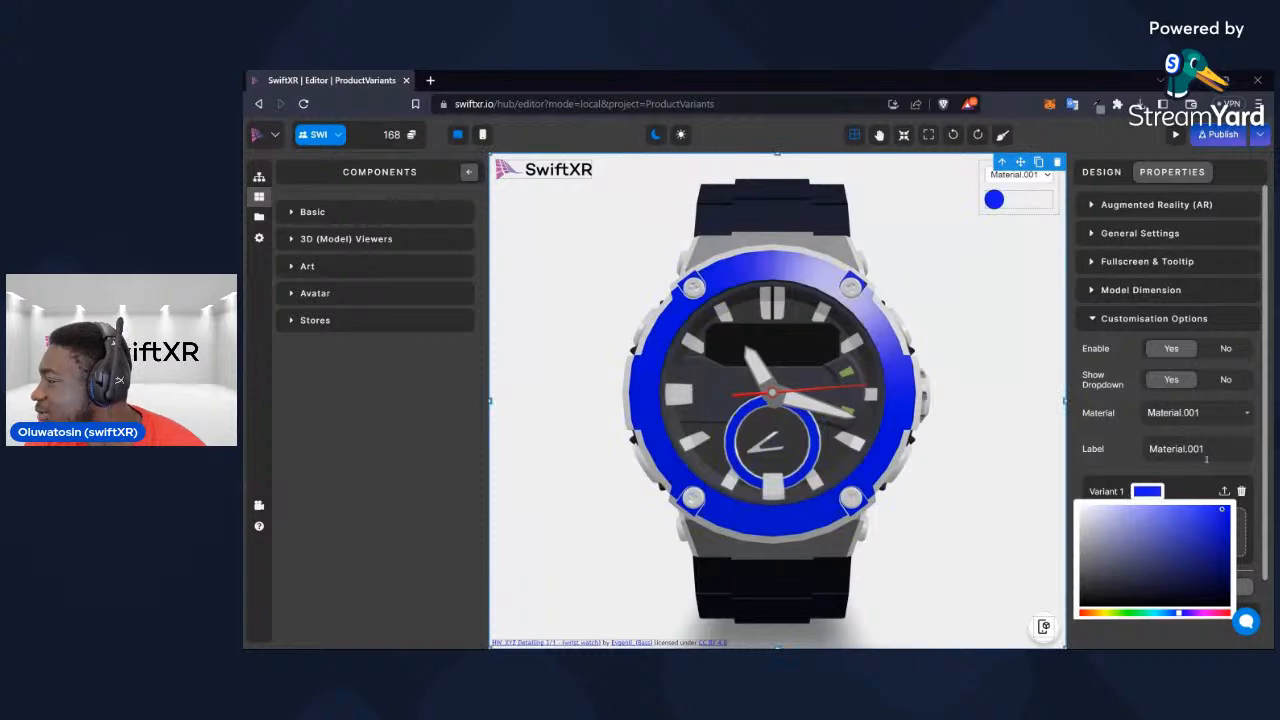
Rename the label of Material.001 to Watch_Face
{"action": "left_click", "coordinate": [1208, 449]}
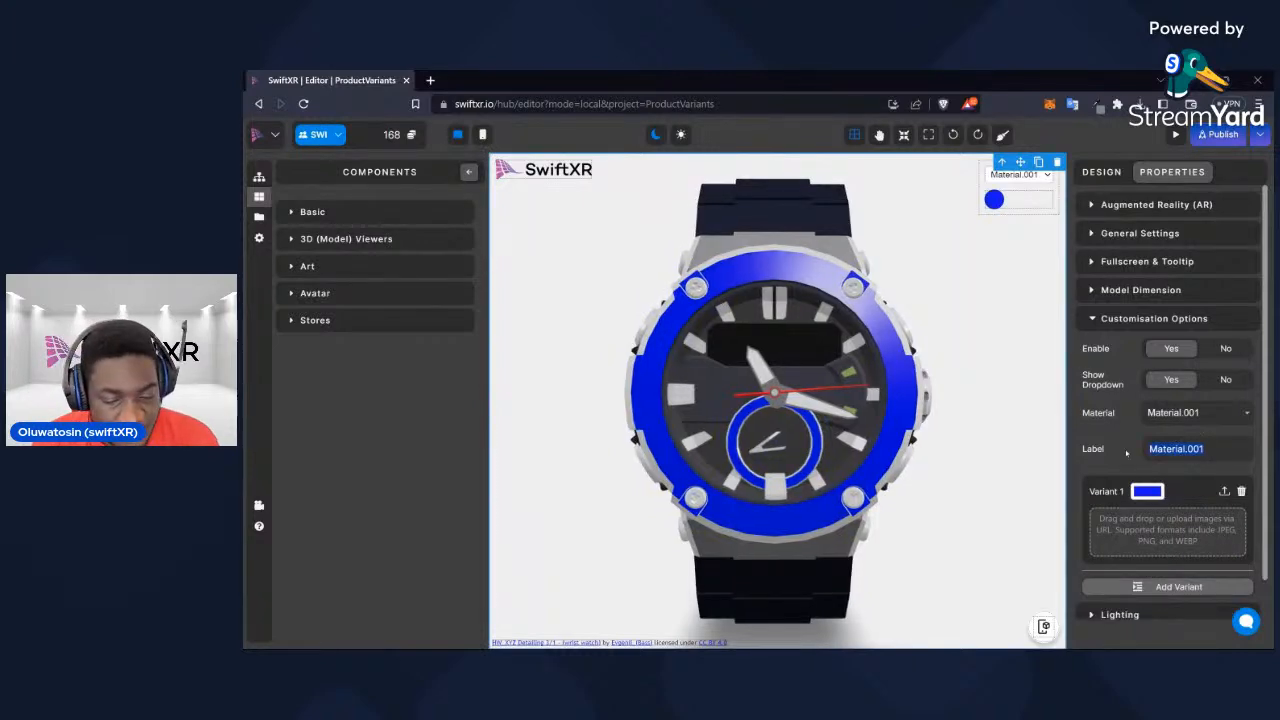
{"action": "type", "text": "Watch_Face"}
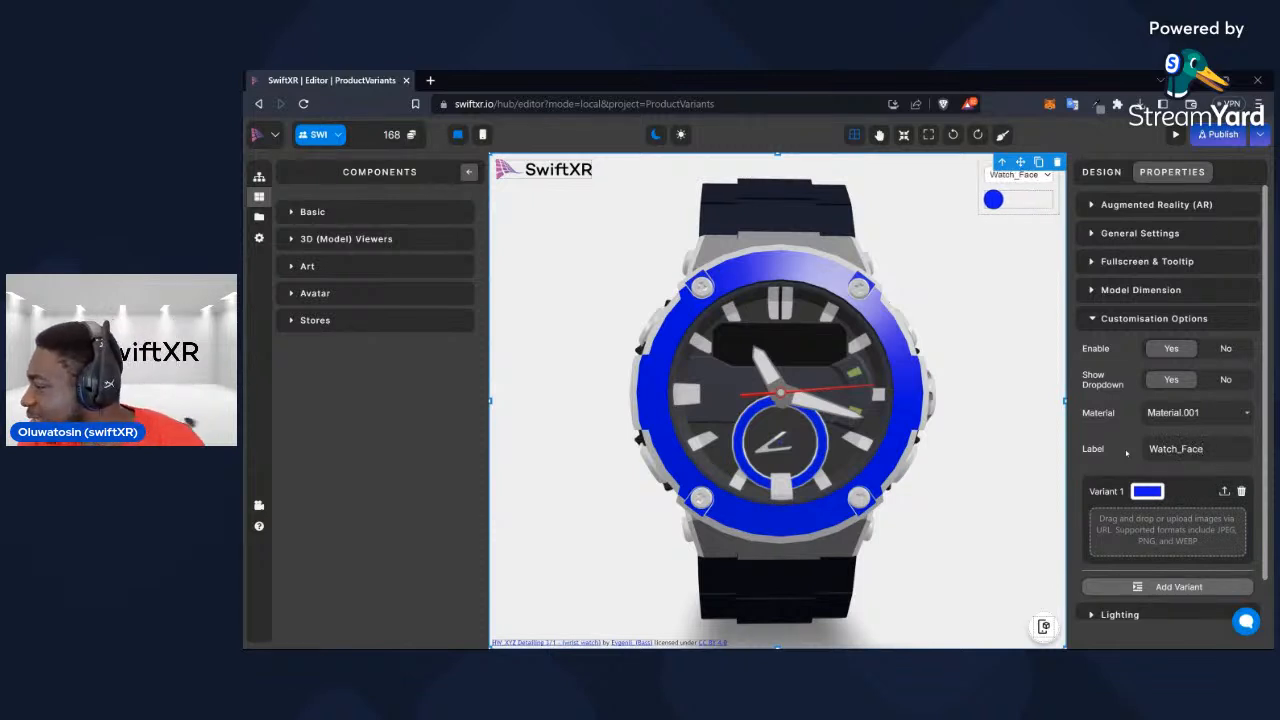
Add a first variant for Material.002 and set its colour to a light red
{"action": "left_click", "coordinate": [1218, 412]}
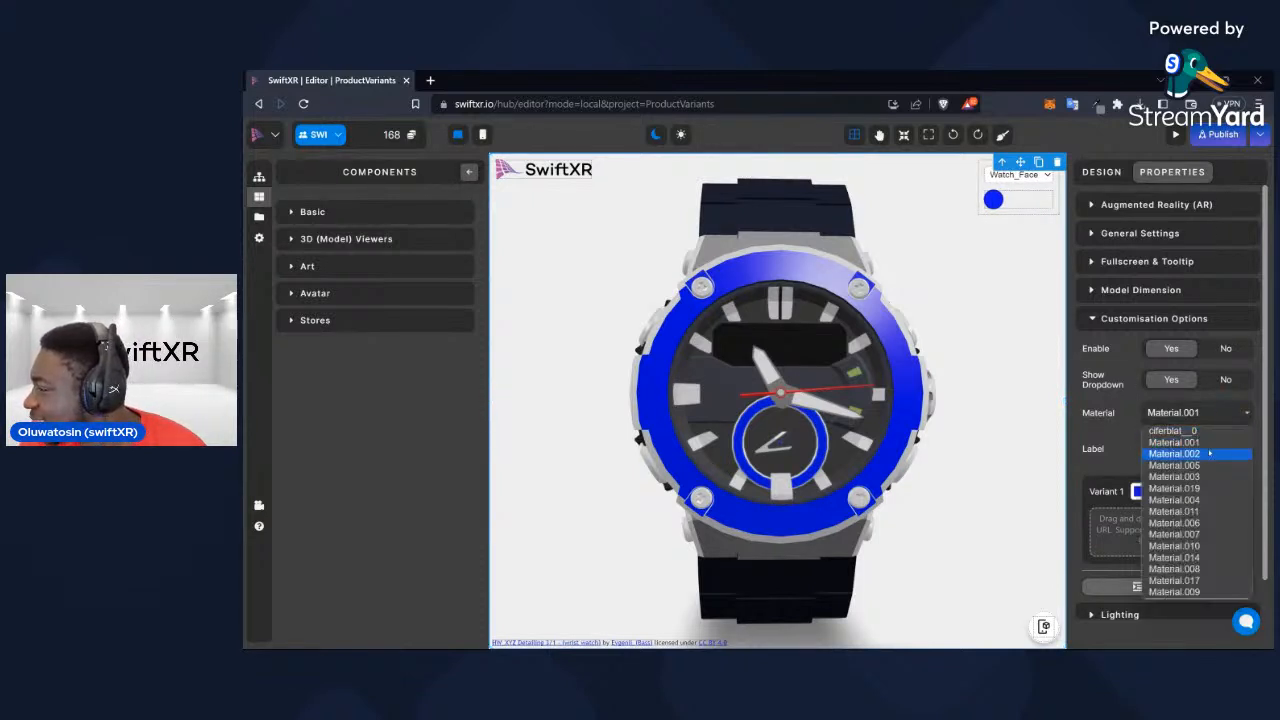
{"action": "left_click", "coordinate": [1175, 453]}
{"action": "left_click", "coordinate": [1191, 500]}
{"action": "left_click", "coordinate": [1148, 493]}
{"action": "left_click", "coordinate": [1220, 525]}
{"action": "mouse_move", "coordinate": [922, 448]}
{"action": "left_mouse_down"}
{"action": "mouse_move", "coordinate": [774, 438]}
{"action": "mouse_move", "coordinate": [943, 450]}
{"action": "left_mouse_up"}
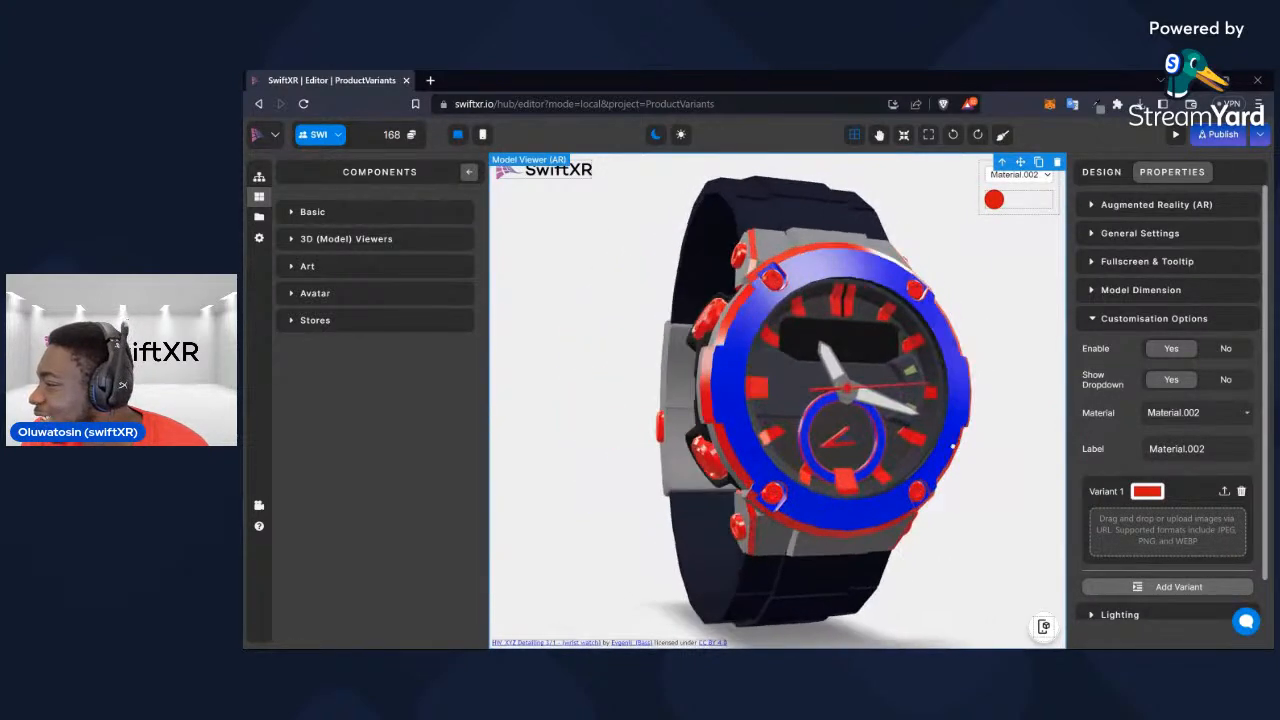
{"action": "left_click", "coordinate": [1148, 491]}
{"action": "left_click", "coordinate": [1186, 528]}
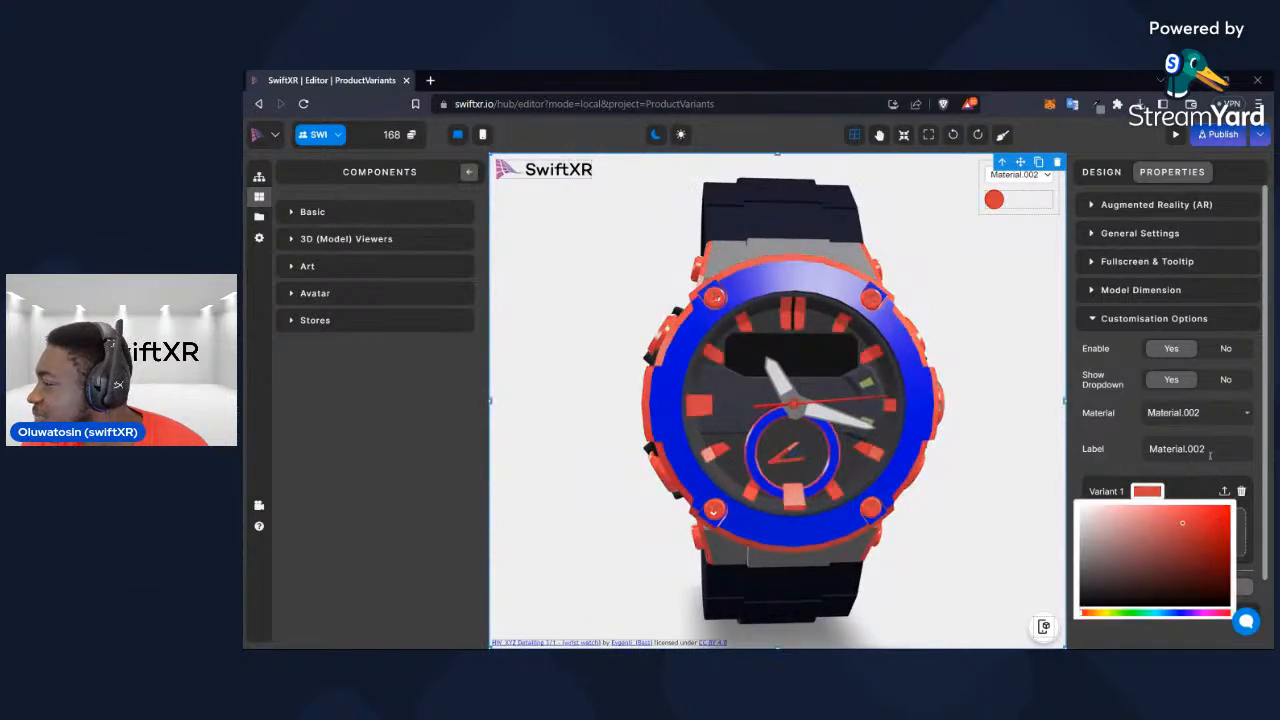
Rename the label of Material.002 to Watch_Outline
{"action": "left_click", "coordinate": [1195, 450]}
{"action": "type", "text": "Wa"}
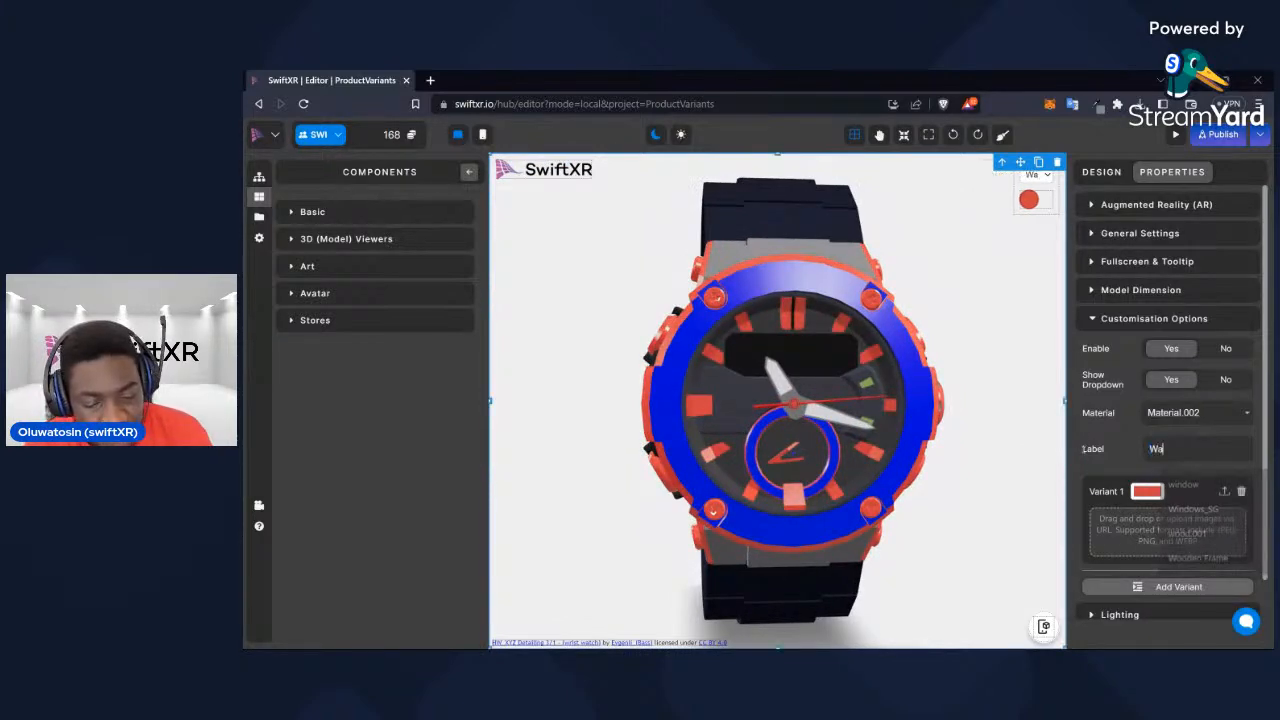
{"action": "type", "text": "tch_Outline"}
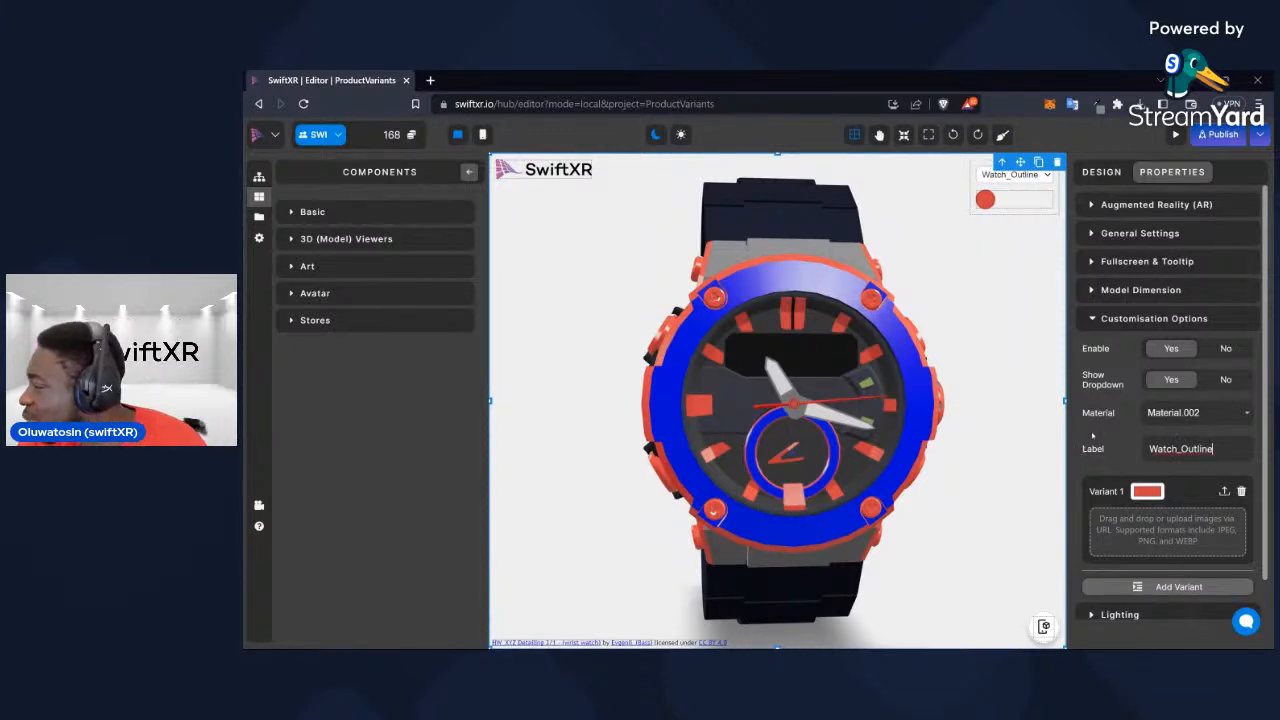
Try a red variant on Material.005 to identify the part it colours, and delete that variant
{"action": "left_click", "coordinate": [1180, 413]}
{"action": "left_click_drag", "start_coordinate": [1000, 434], "coordinate": [825, 505]}
{"action": "left_click", "coordinate": [1207, 415]}
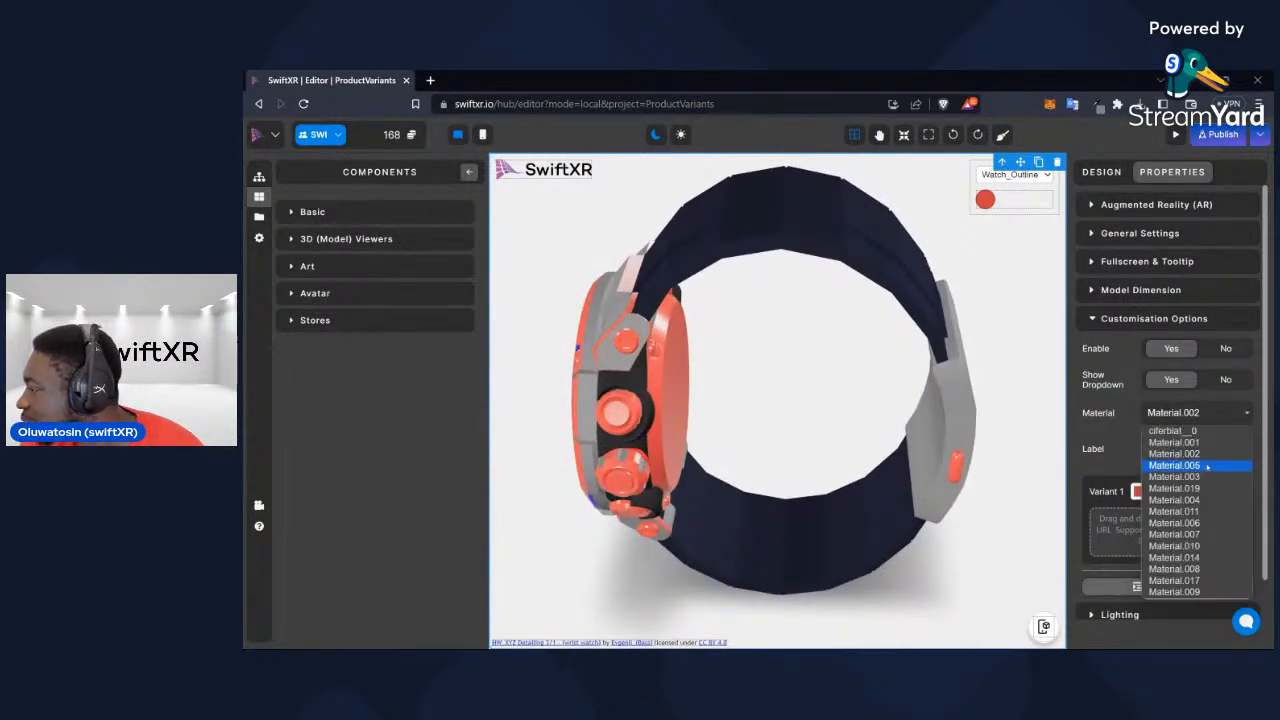
{"action": "left_click", "coordinate": [1207, 466]}
{"action": "left_click", "coordinate": [1147, 491]}
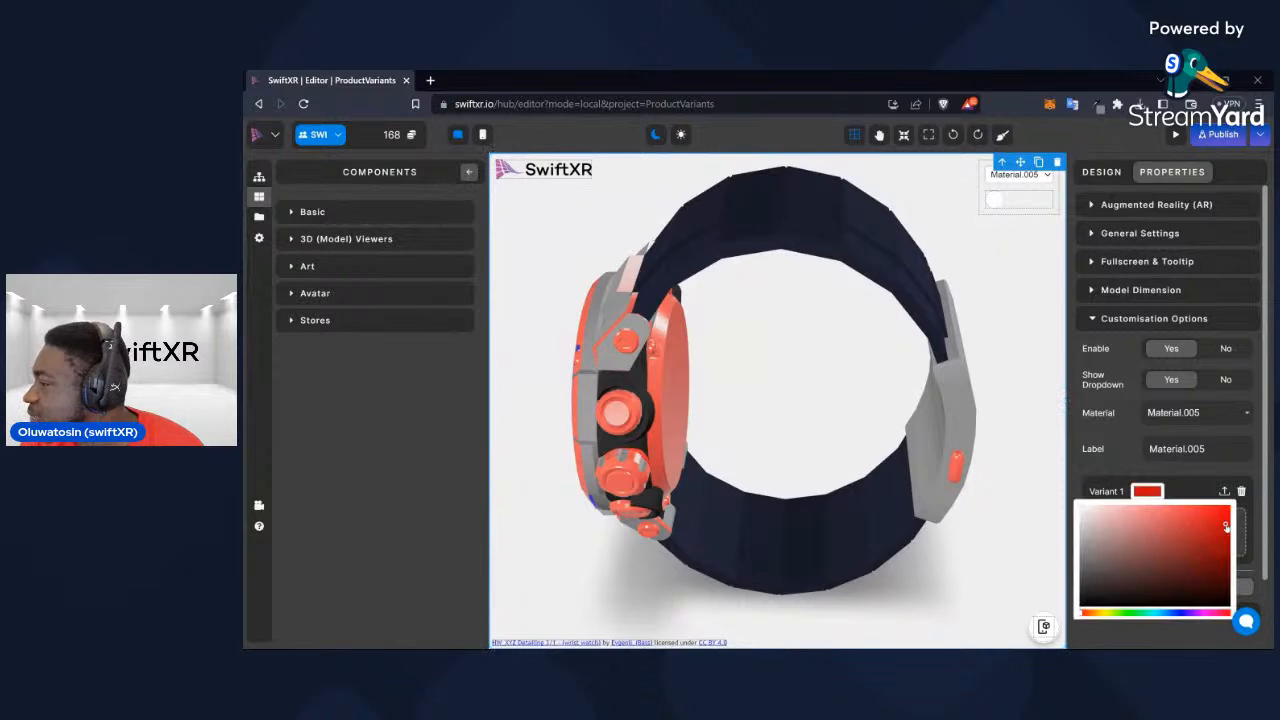
{"action": "left_click", "coordinate": [1191, 531]}
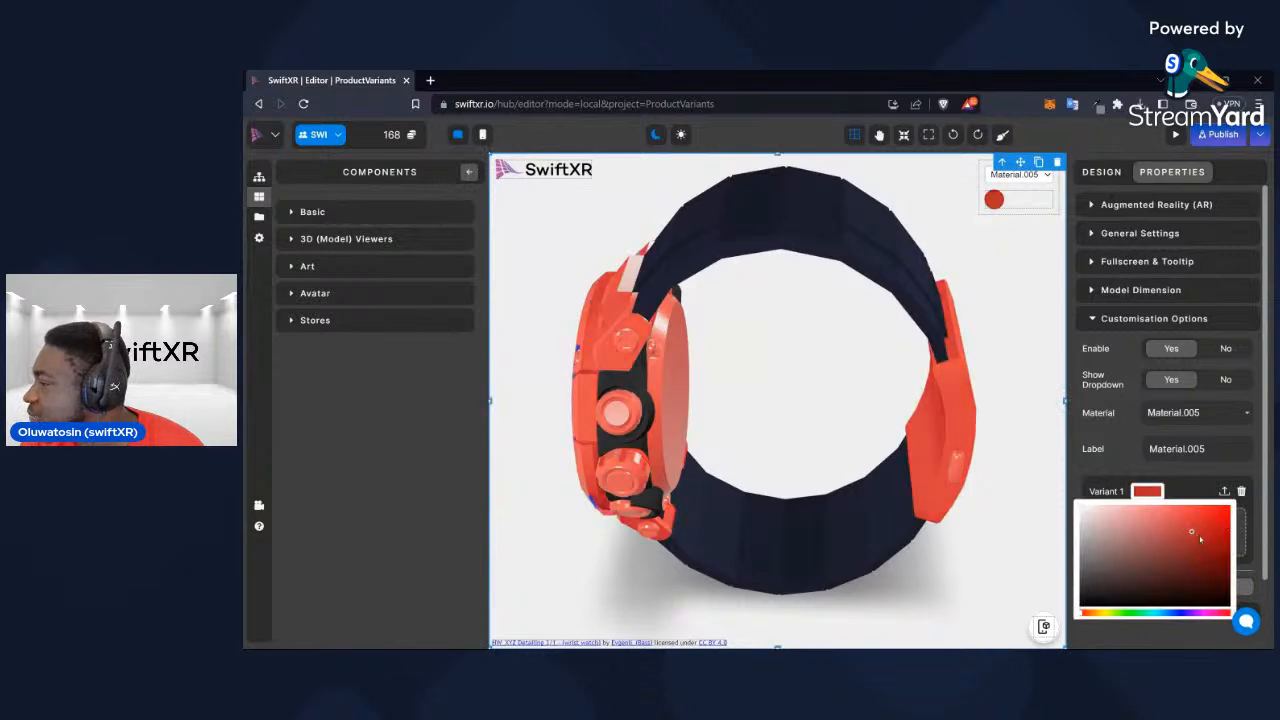
{"action": "left_click", "coordinate": [1243, 492]}
{"action": "left_click", "coordinate": [894, 217]}
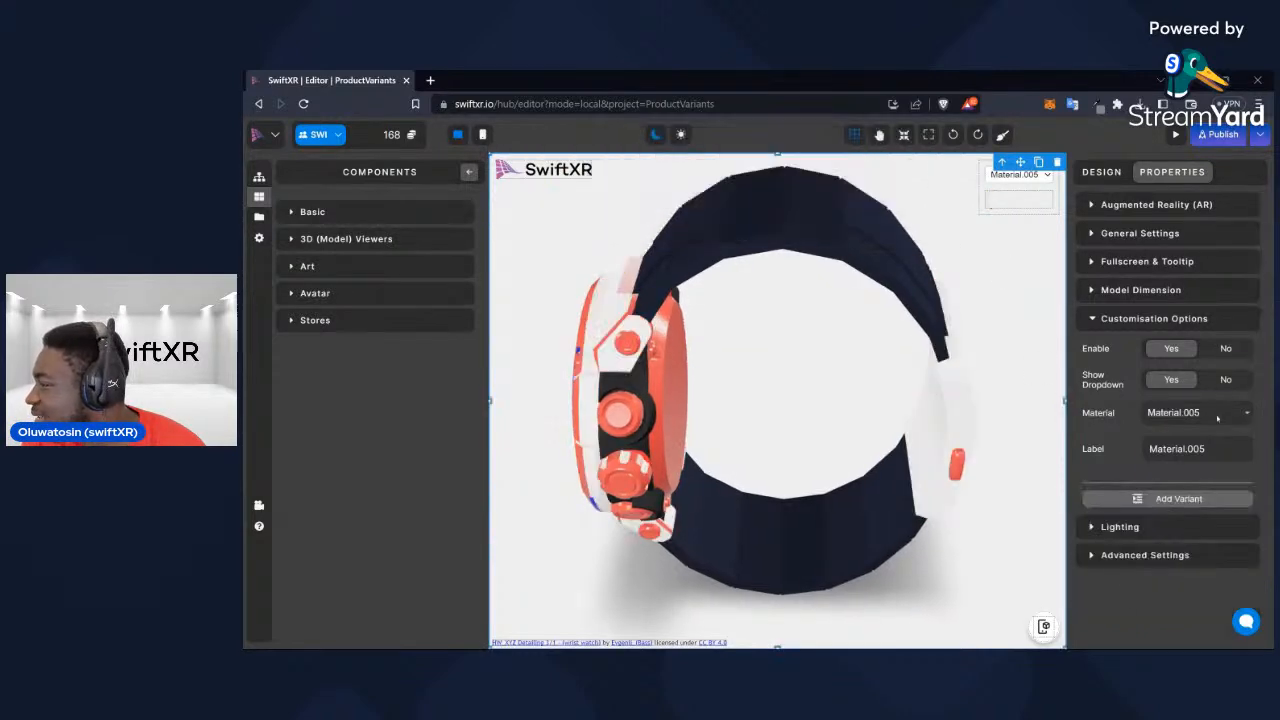
Test Material.003 with a red variant and delete the variant
{"action": "left_click", "coordinate": [1217, 418]}
{"action": "left_click", "coordinate": [1175, 477]}
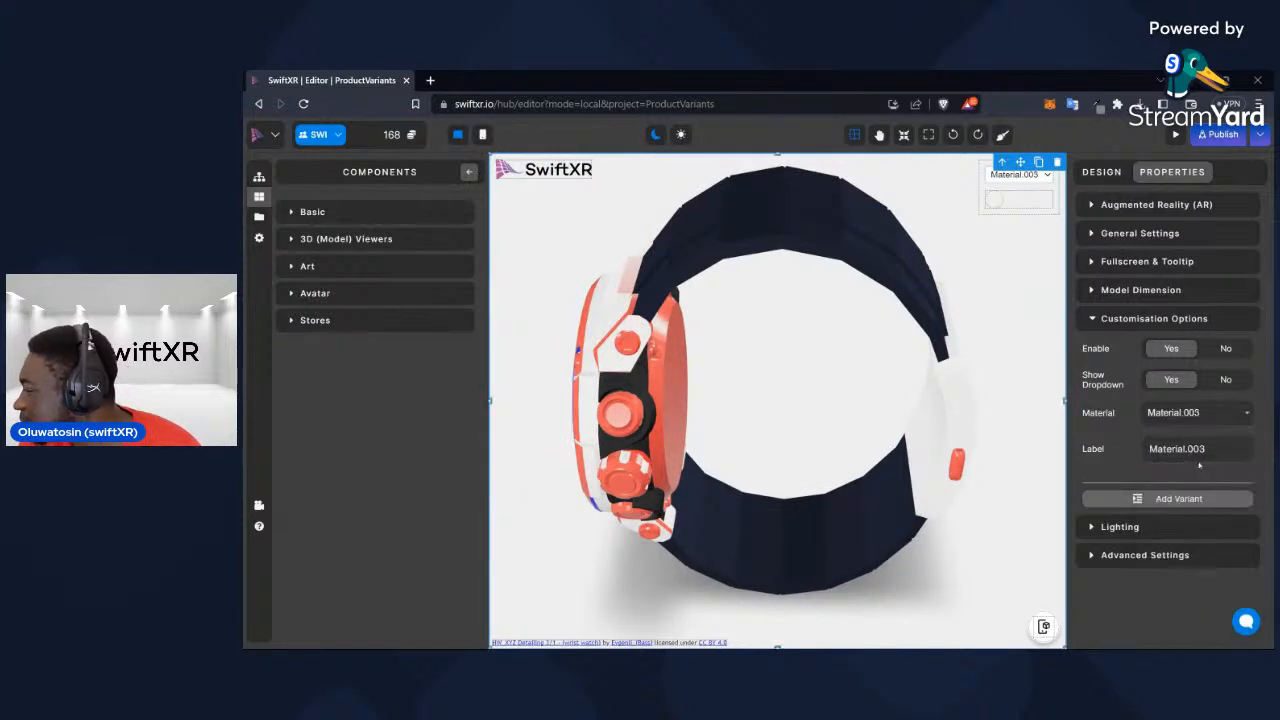
{"action": "left_click", "coordinate": [1190, 498]}
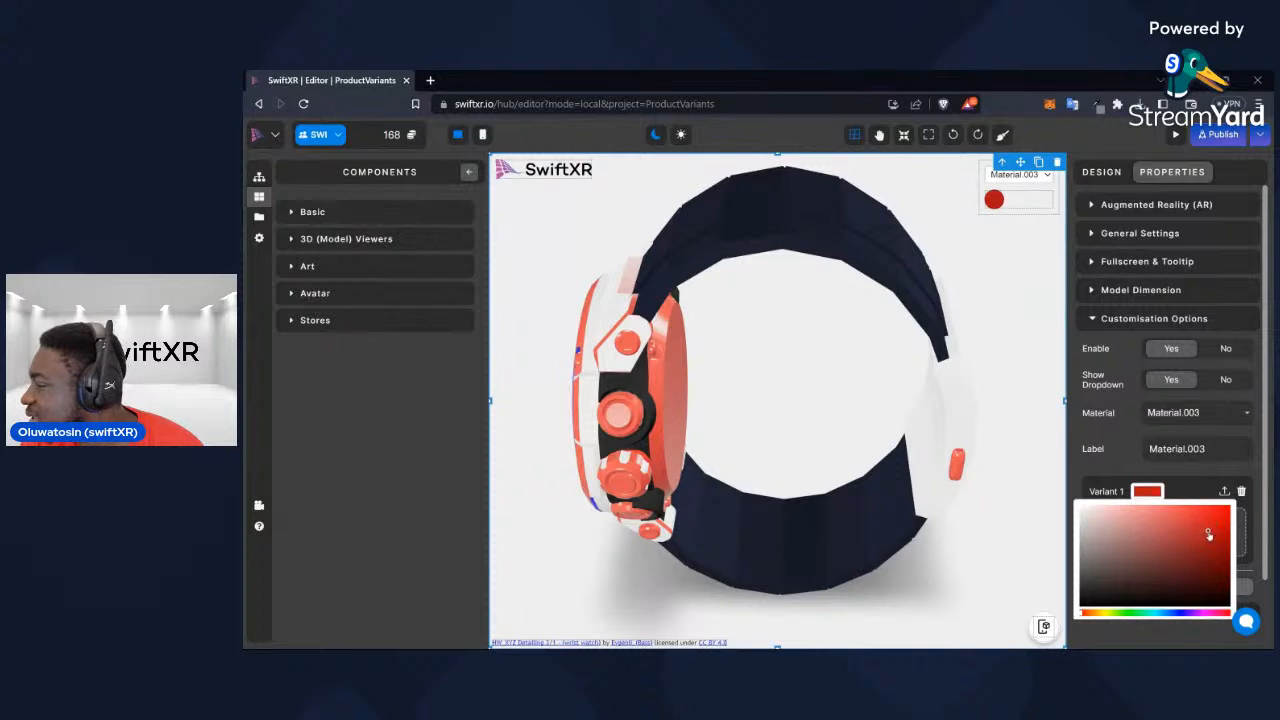
{"action": "left_click", "coordinate": [1241, 491]}
{"action": "left_click", "coordinate": [903, 220]}
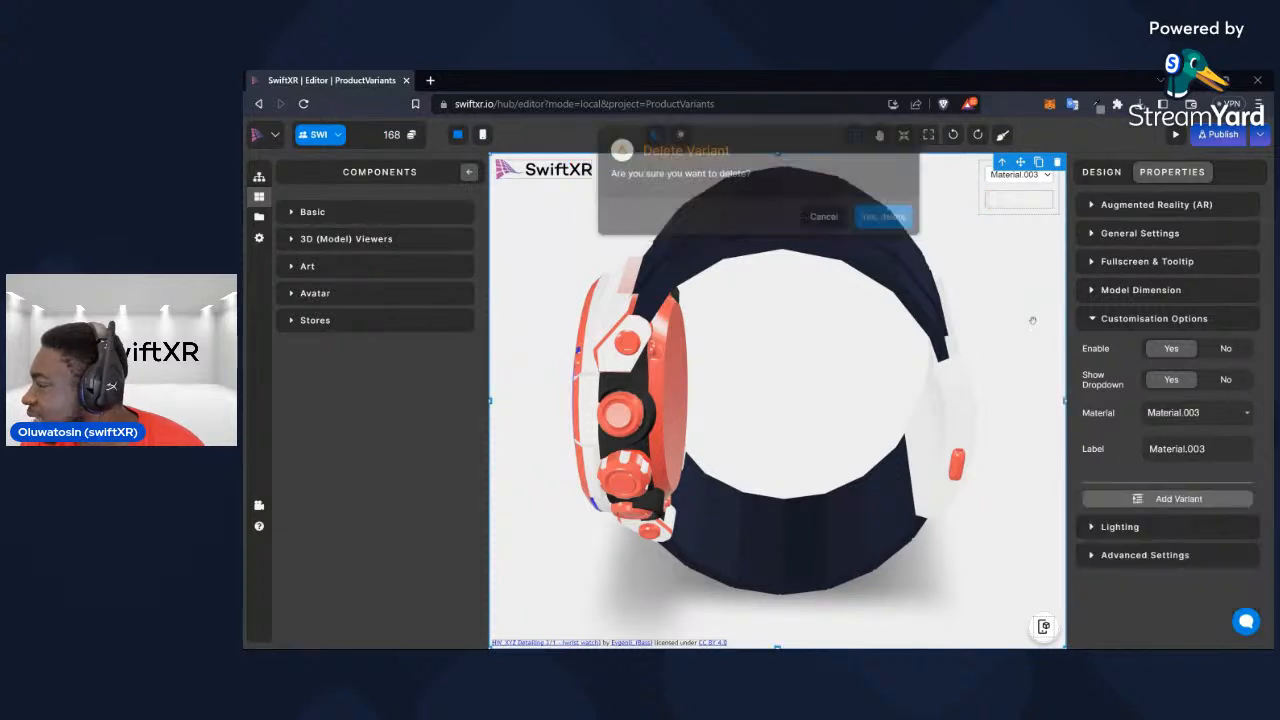
Test Material.019 with a red variant and delete the variant
{"action": "left_click", "coordinate": [1233, 413]}
{"action": "left_click", "coordinate": [1210, 492]}
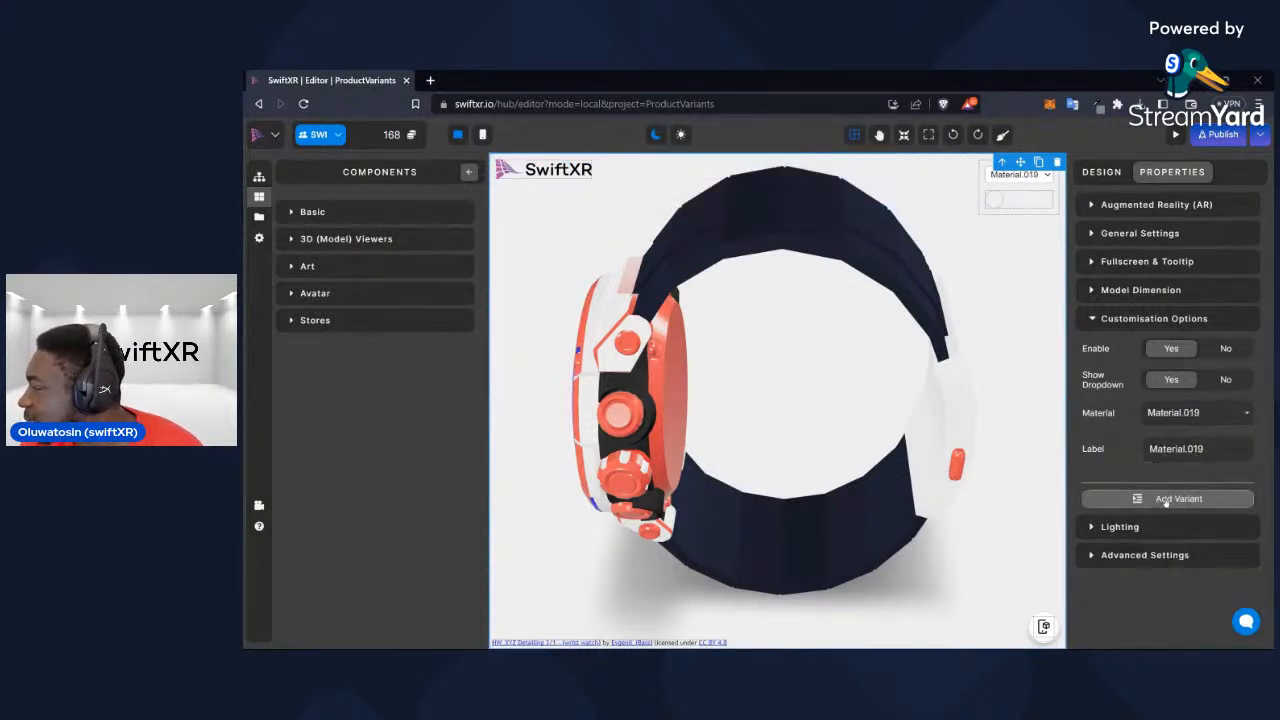
{"action": "left_click", "coordinate": [1165, 500]}
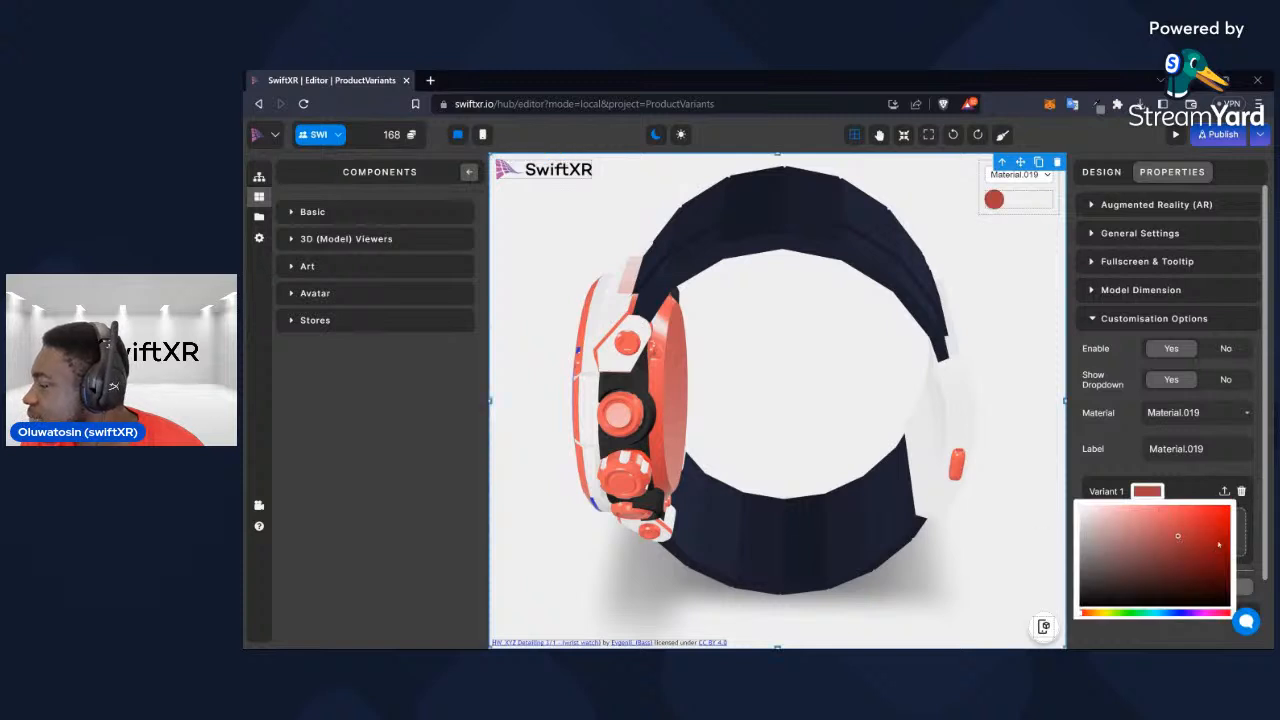
{"action": "left_click", "coordinate": [1241, 491]}
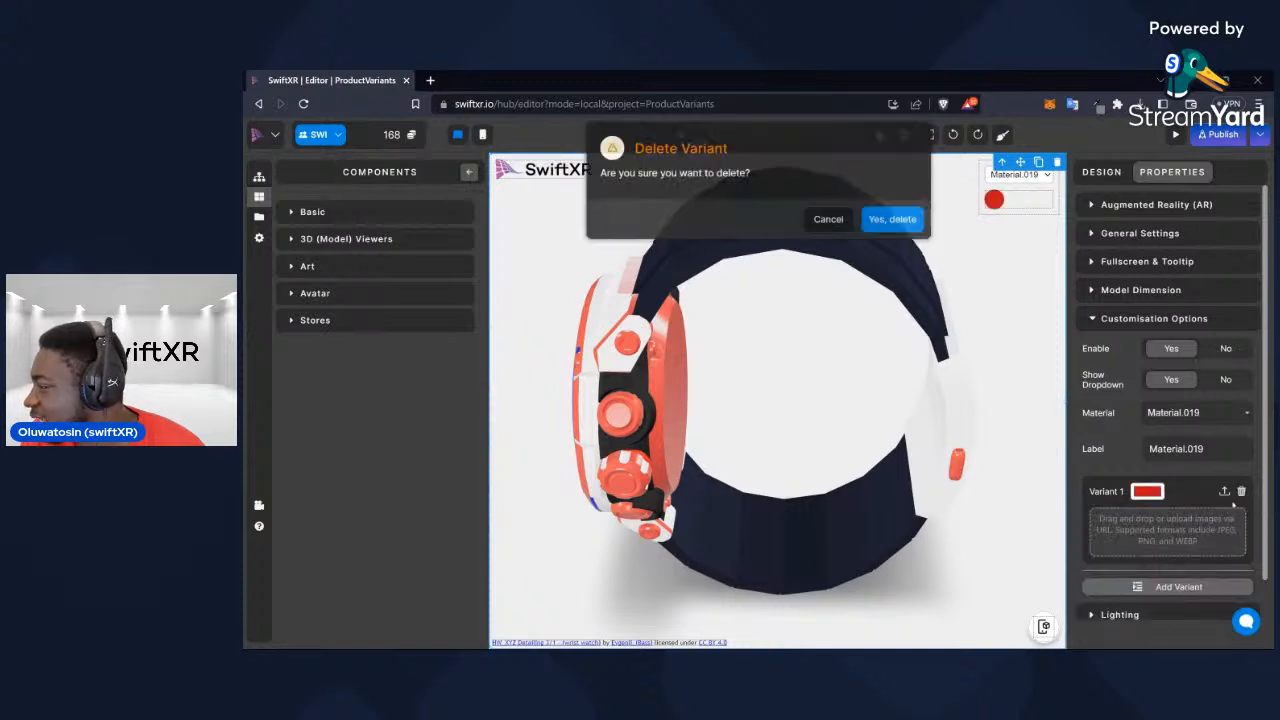
{"action": "left_click", "coordinate": [882, 215]}
Try a light red variant on Material.011 to identify its part of the watch, and delete that variant
{"action": "left_click", "coordinate": [1230, 413]}
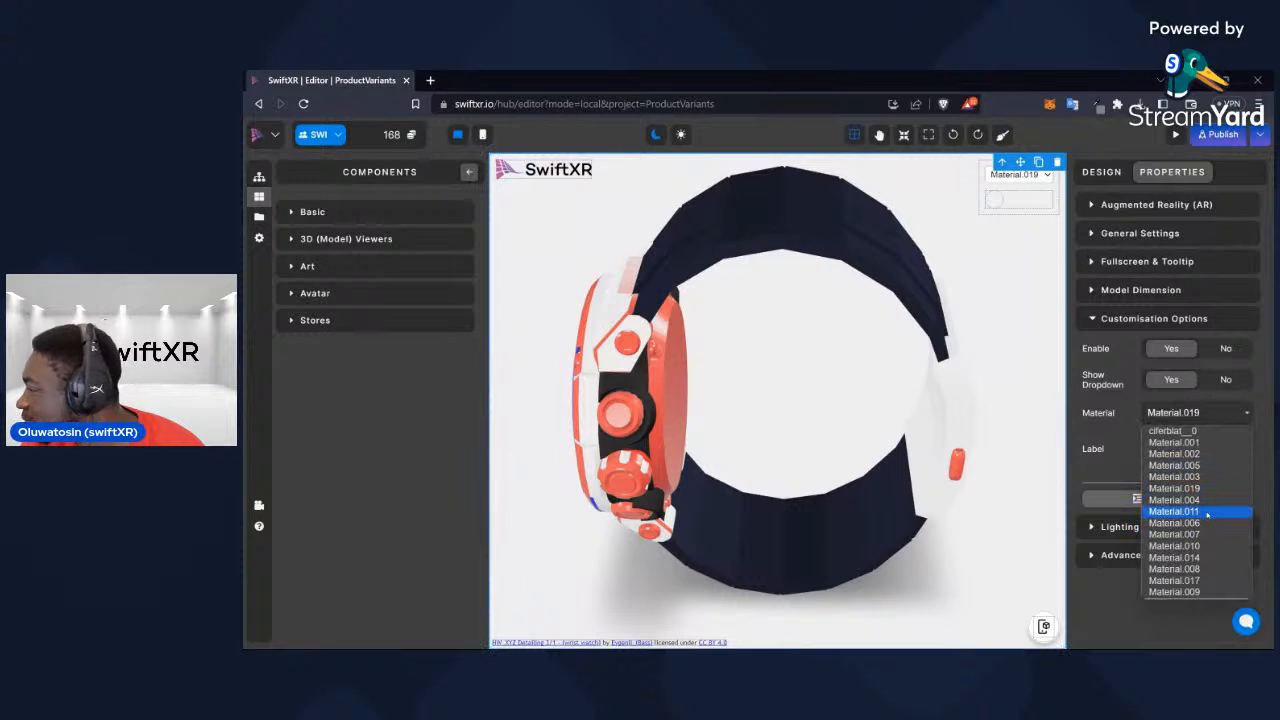
{"action": "left_click", "coordinate": [1207, 511]}
{"action": "left_click", "coordinate": [1165, 497]}
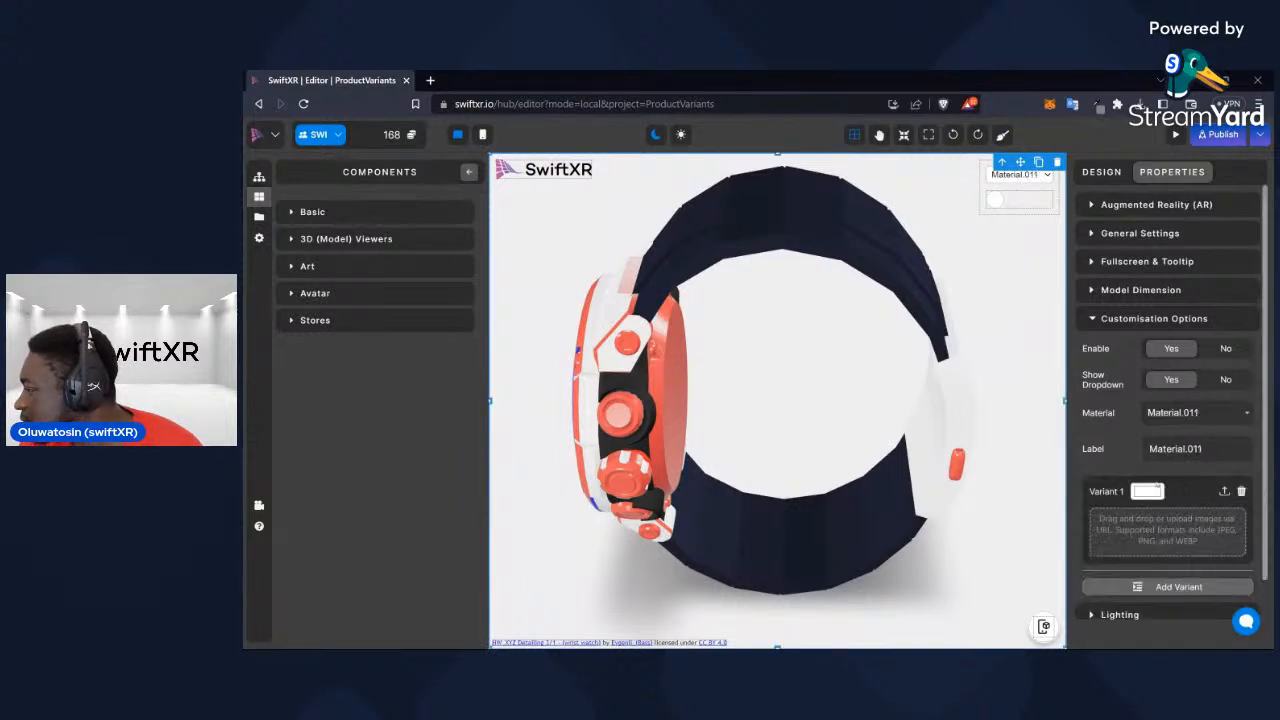
{"action": "left_click", "coordinate": [1148, 492]}
{"action": "left_click", "coordinate": [1191, 517]}
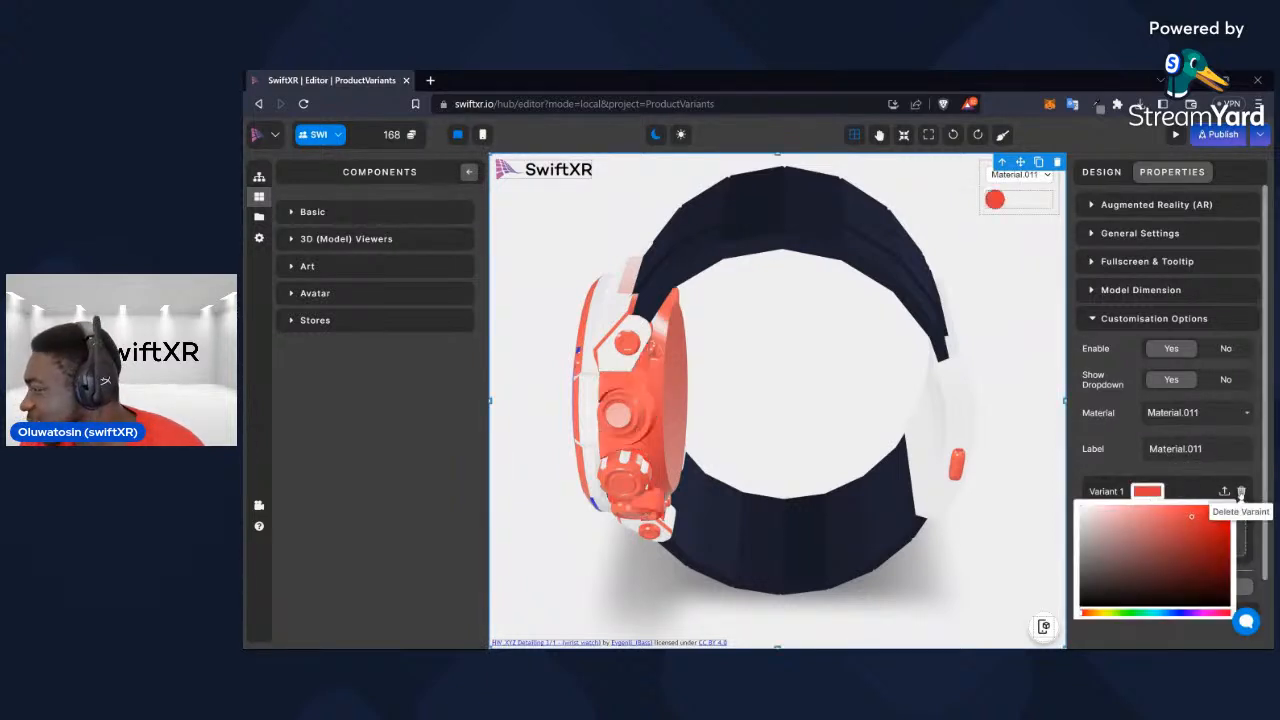
{"action": "left_click", "coordinate": [1241, 492]}
{"action": "left_click", "coordinate": [894, 220]}
Test Material.006 with a red variant and delete the variant
{"action": "left_click", "coordinate": [1172, 413]}
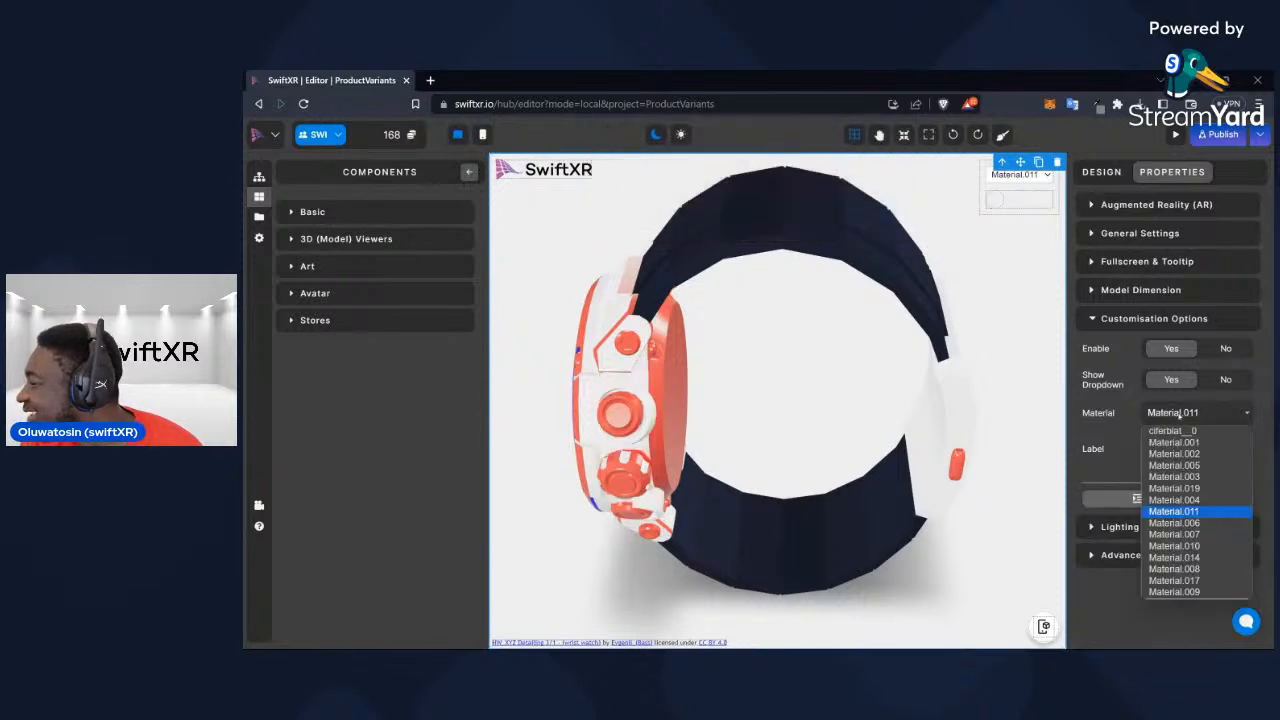
{"action": "left_click", "coordinate": [1200, 523]}
{"action": "left_click", "coordinate": [1197, 500]}
{"action": "left_click", "coordinate": [1147, 492]}
{"action": "left_click", "coordinate": [1201, 531]}
{"action": "left_click", "coordinate": [1139, 492]}
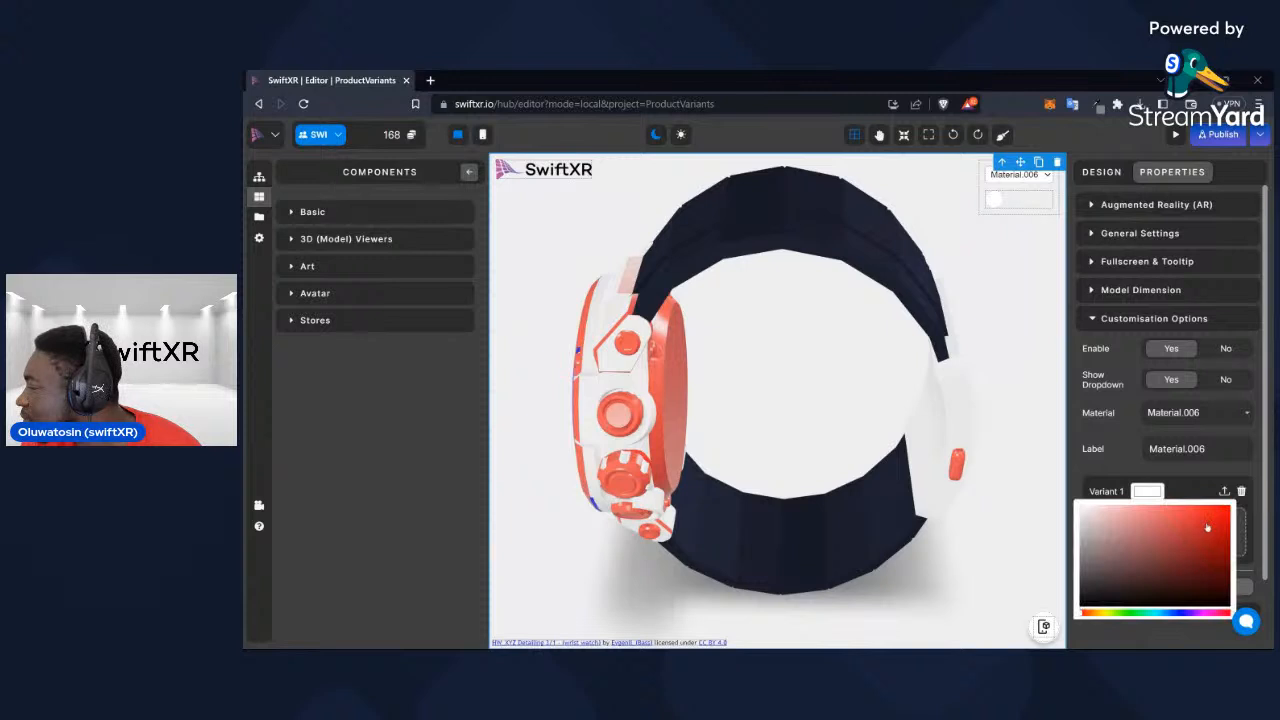
{"action": "left_click", "coordinate": [1241, 491]}
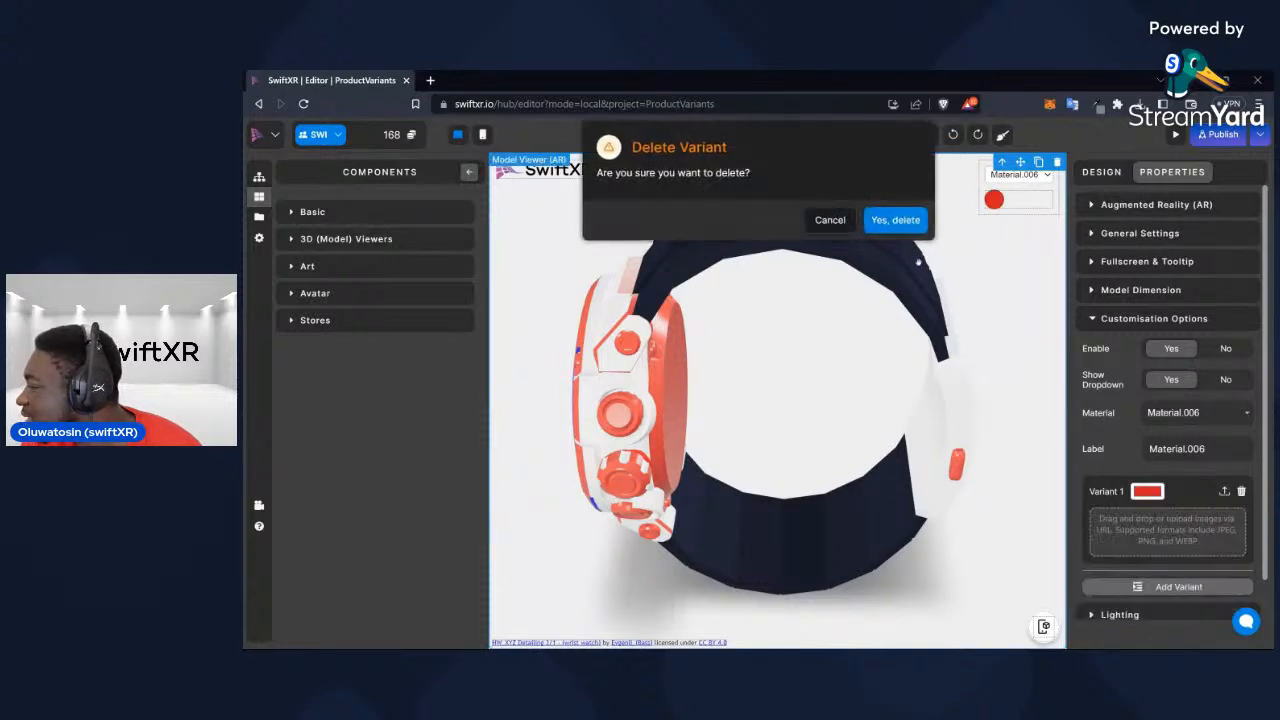
{"action": "left_click", "coordinate": [894, 221]}
Test Material.007 with a dark red variant and delete the variant
{"action": "left_click", "coordinate": [1190, 414]}
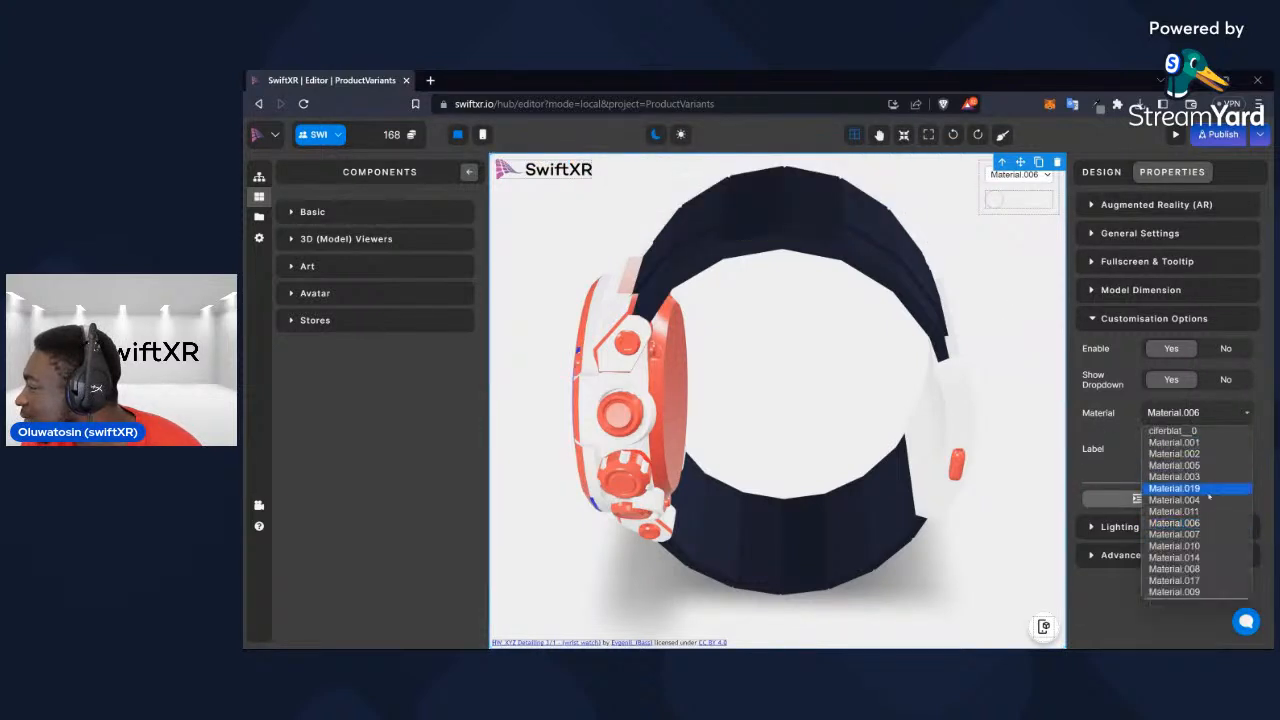
{"action": "left_click", "coordinate": [1208, 536]}
{"action": "left_click", "coordinate": [1186, 500]}
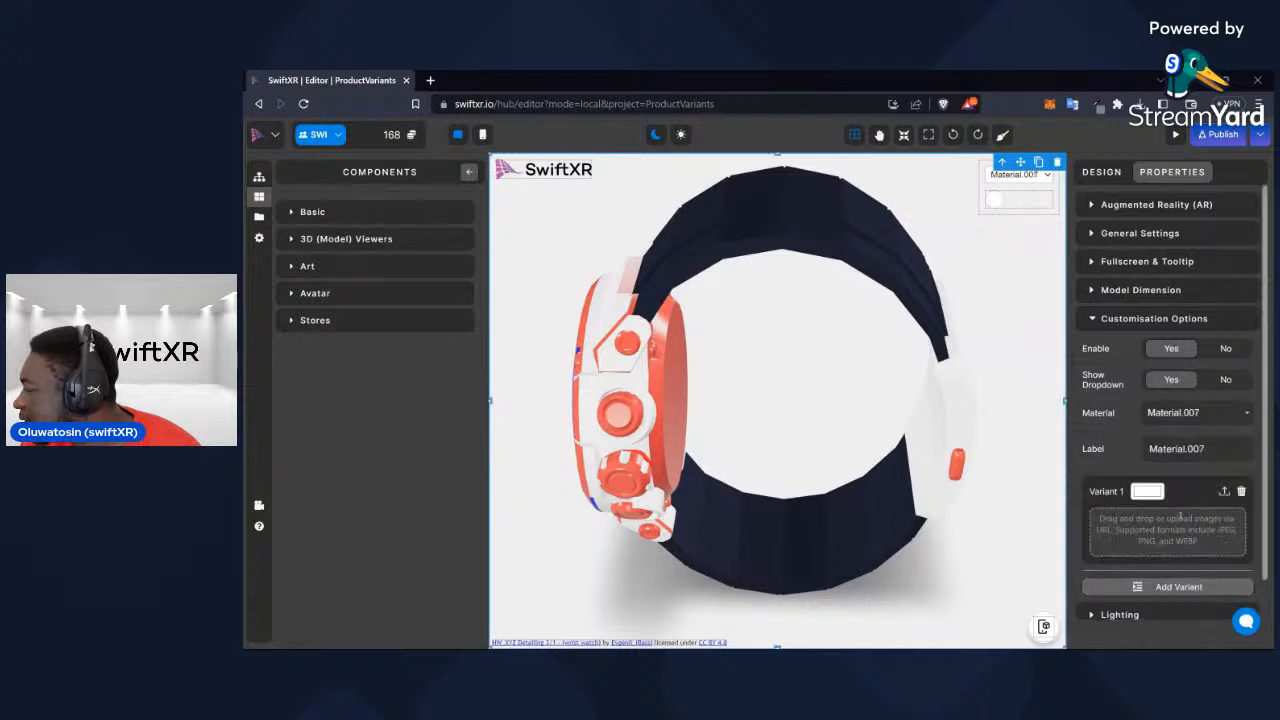
{"action": "left_click", "coordinate": [1150, 493]}
{"action": "left_click", "coordinate": [1216, 537]}
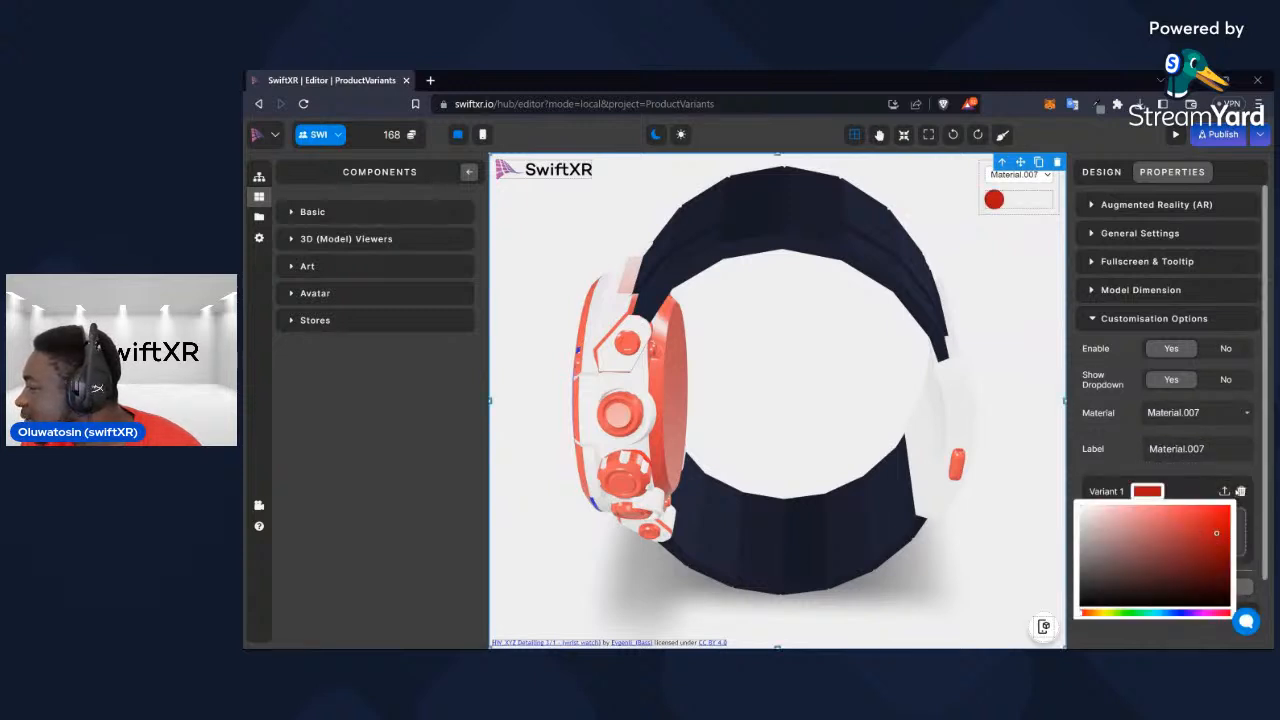
{"action": "left_click", "coordinate": [1240, 491]}
{"action": "left_click", "coordinate": [884, 216]}
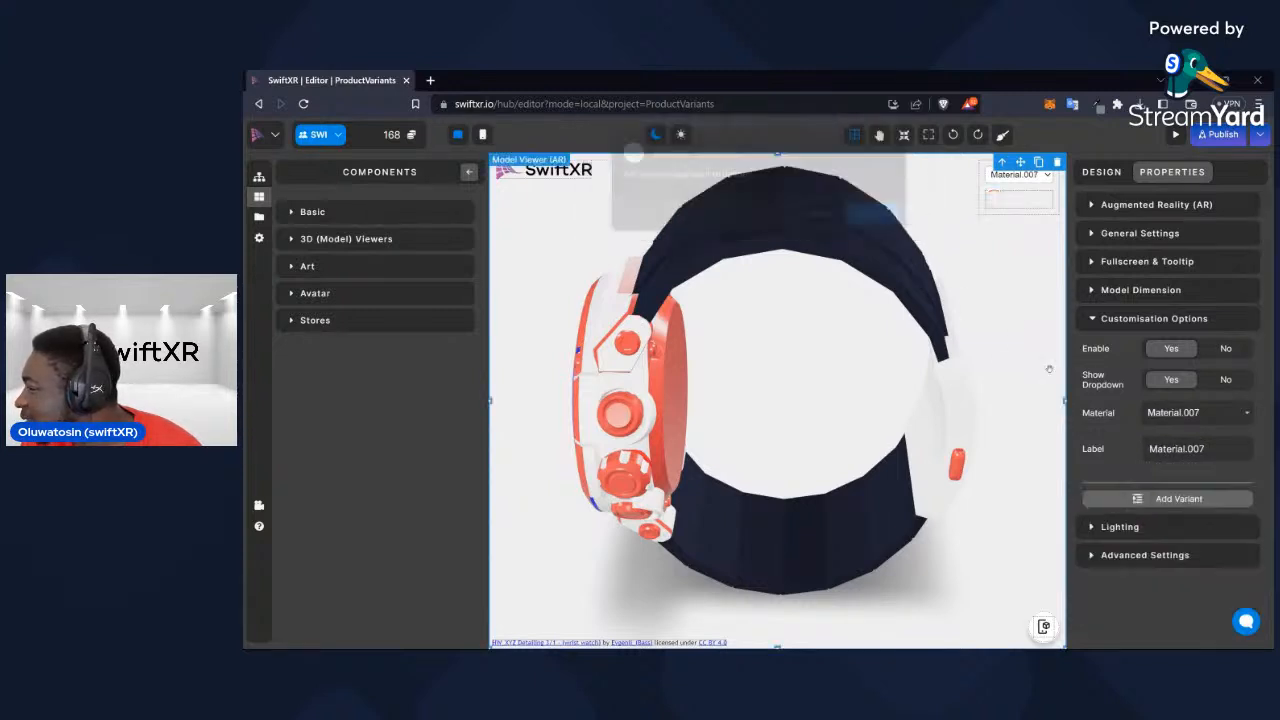
Test Material.010 with a red variant and delete the variant
{"action": "left_click", "coordinate": [1197, 412]}
{"action": "left_click", "coordinate": [1210, 549]}
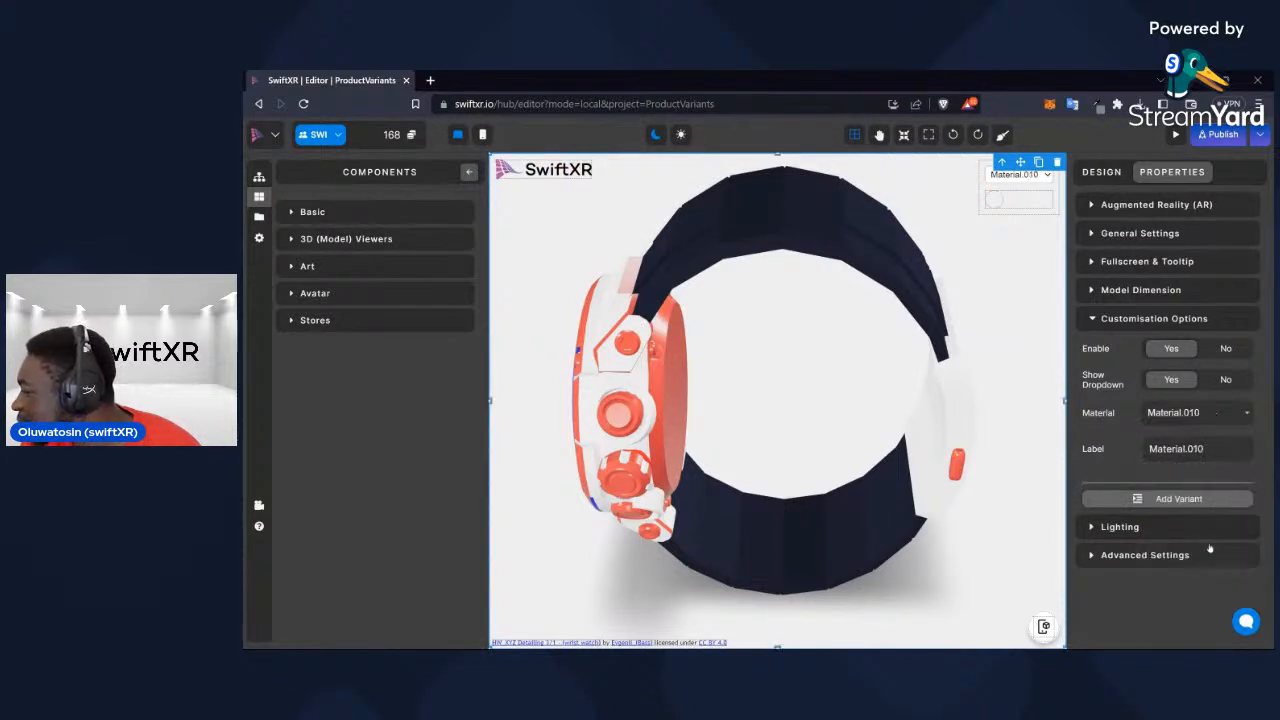
{"action": "left_click", "coordinate": [1179, 498]}
{"action": "left_click", "coordinate": [1147, 493]}
{"action": "left_click", "coordinate": [1222, 526]}
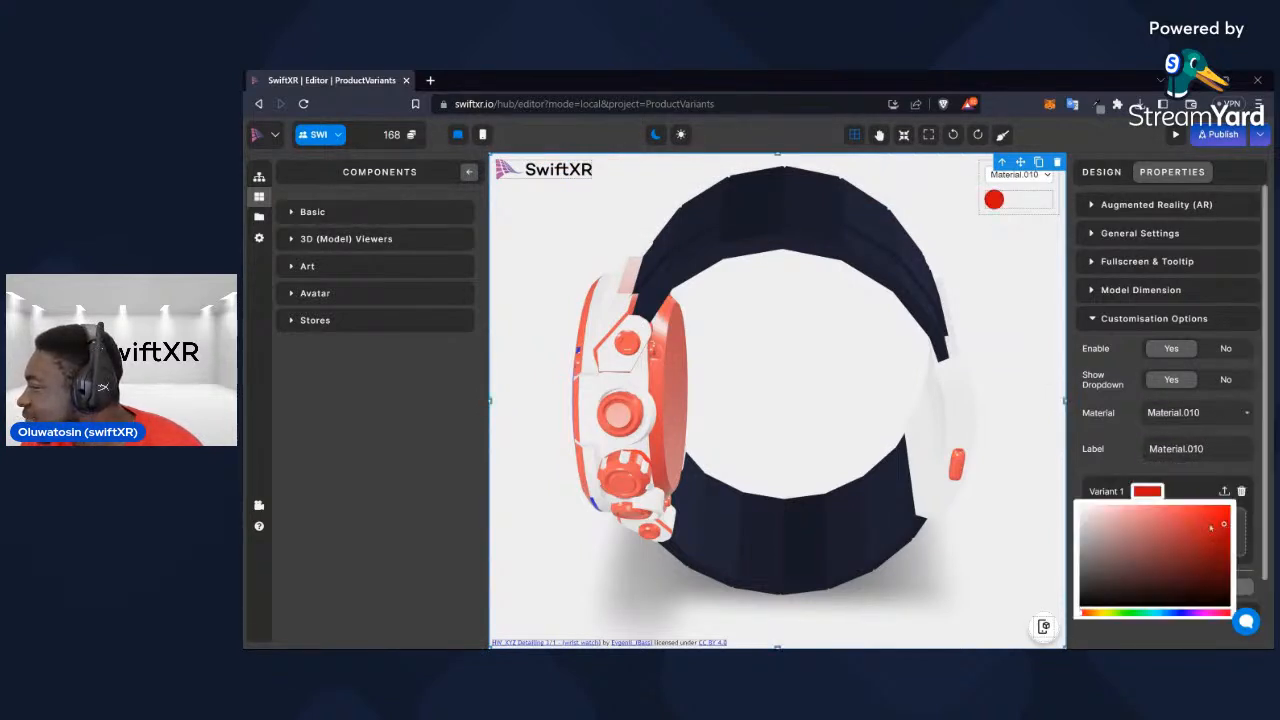
{"action": "left_click", "coordinate": [1241, 492]}
{"action": "left_click", "coordinate": [887, 217]}
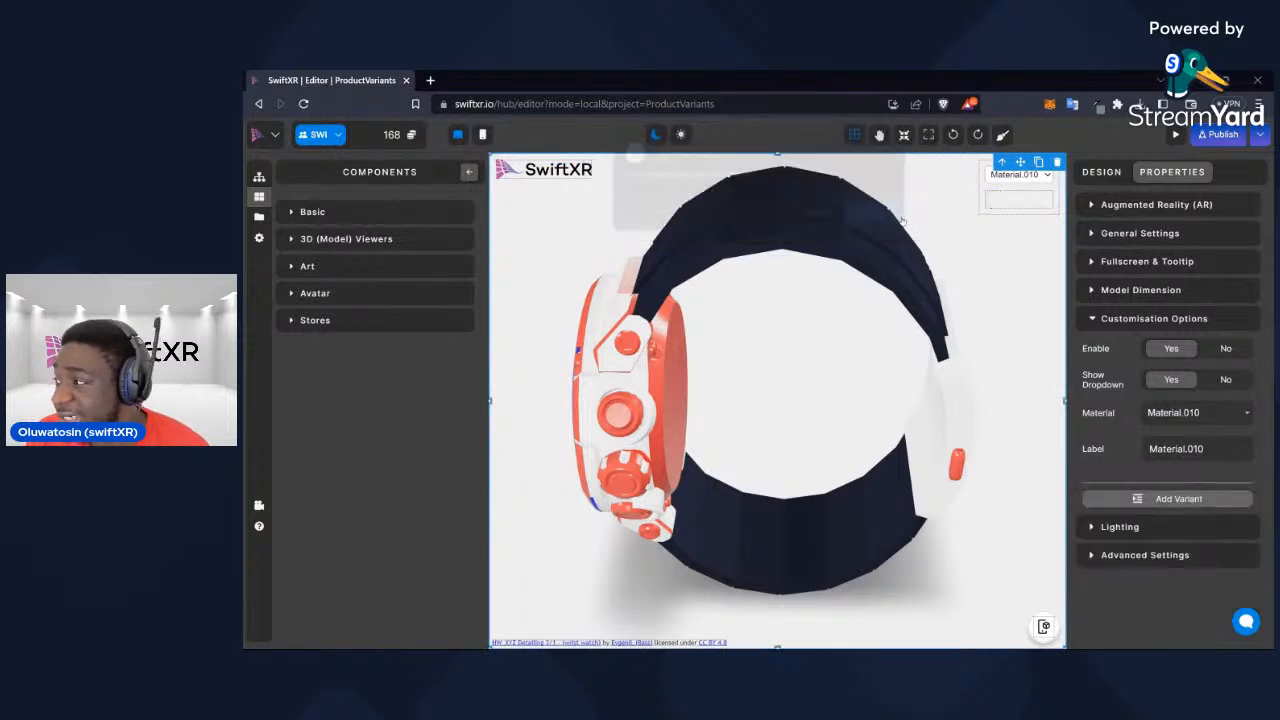
Add a red variant to Material.014 and label the material Watch_Strap
{"action": "left_click", "coordinate": [1193, 412]}
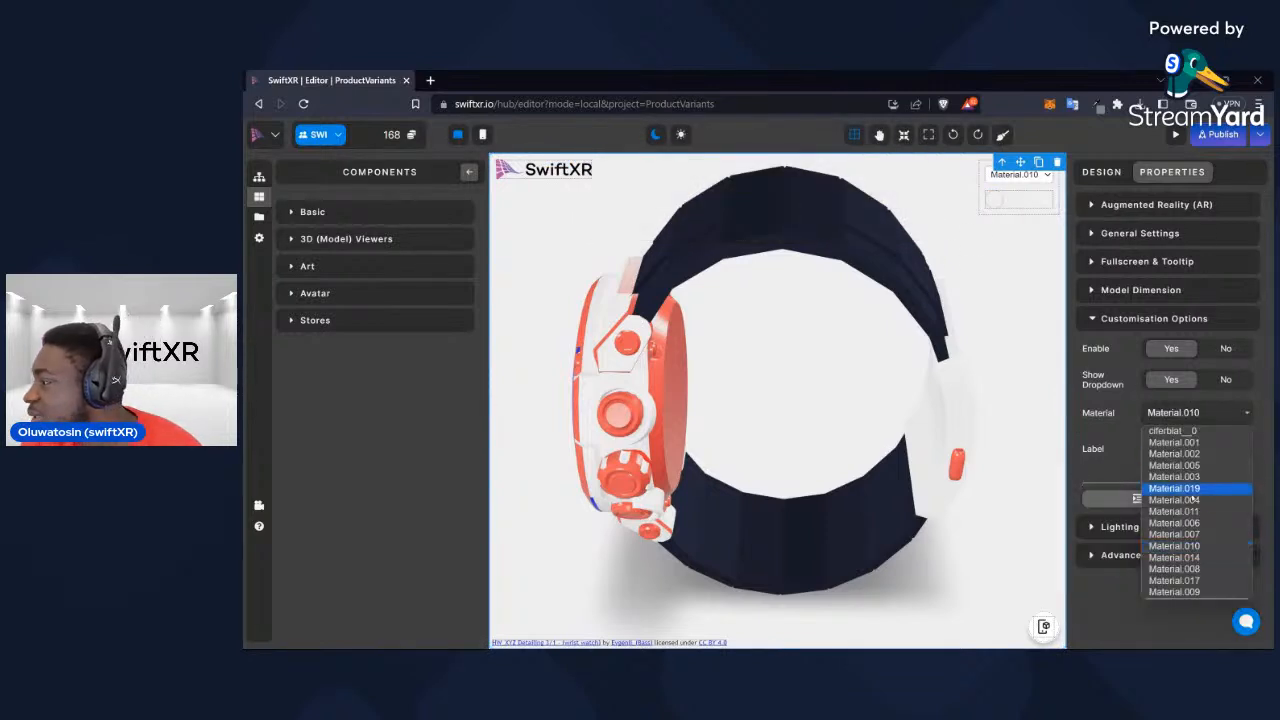
{"action": "left_click", "coordinate": [1200, 557]}
{"action": "left_click", "coordinate": [1207, 498]}
{"action": "left_click", "coordinate": [1155, 493]}
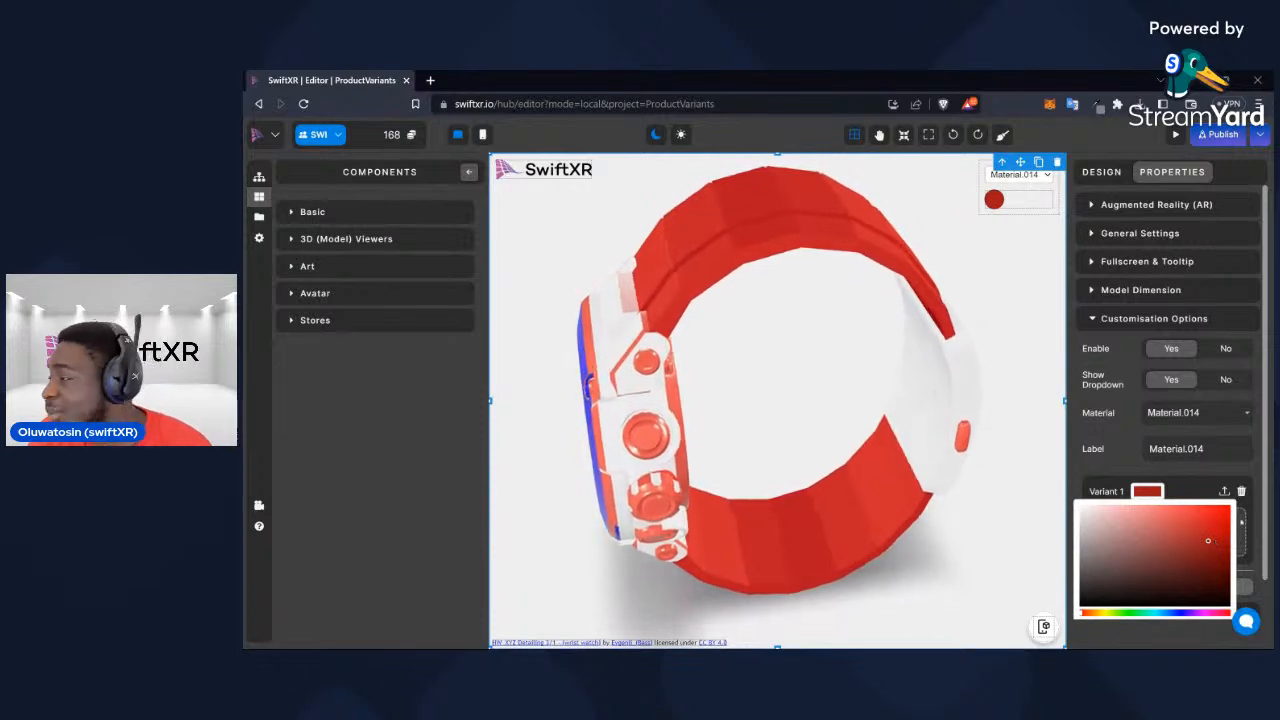
{"action": "left_click", "coordinate": [1204, 527]}
{"action": "left_click", "coordinate": [1224, 451]}
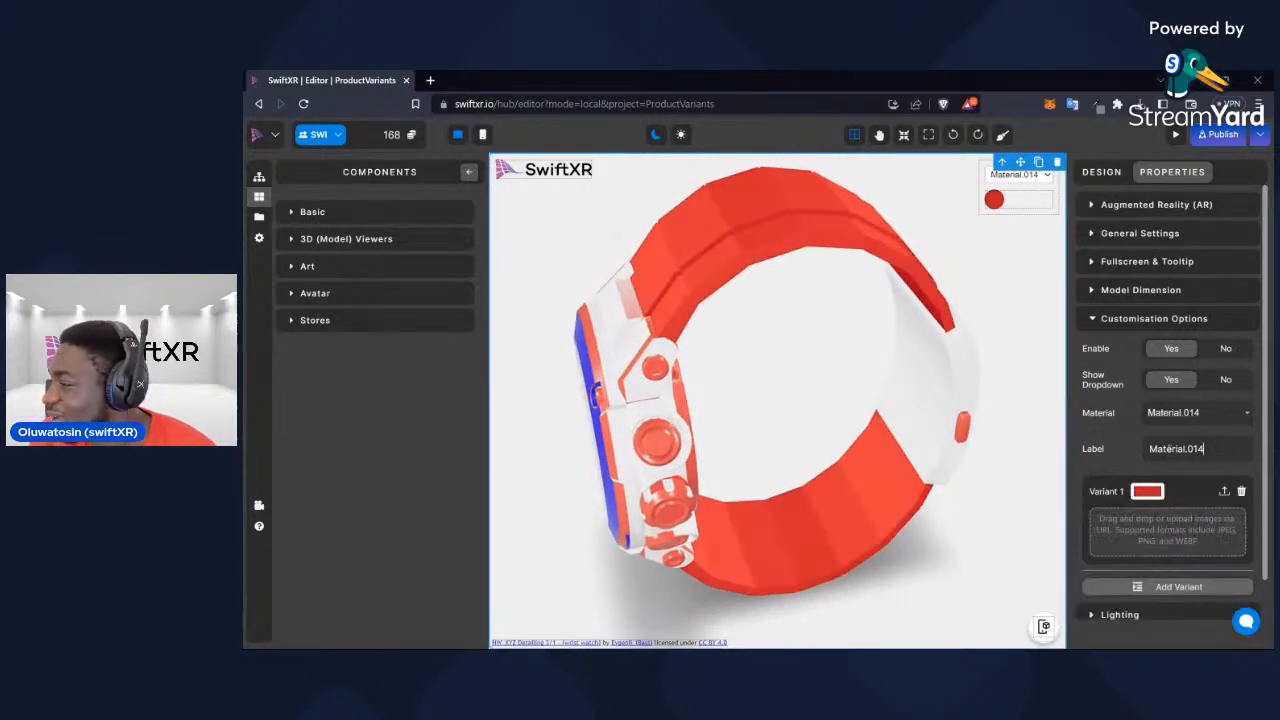
{"action": "type", "text": "Wa"}
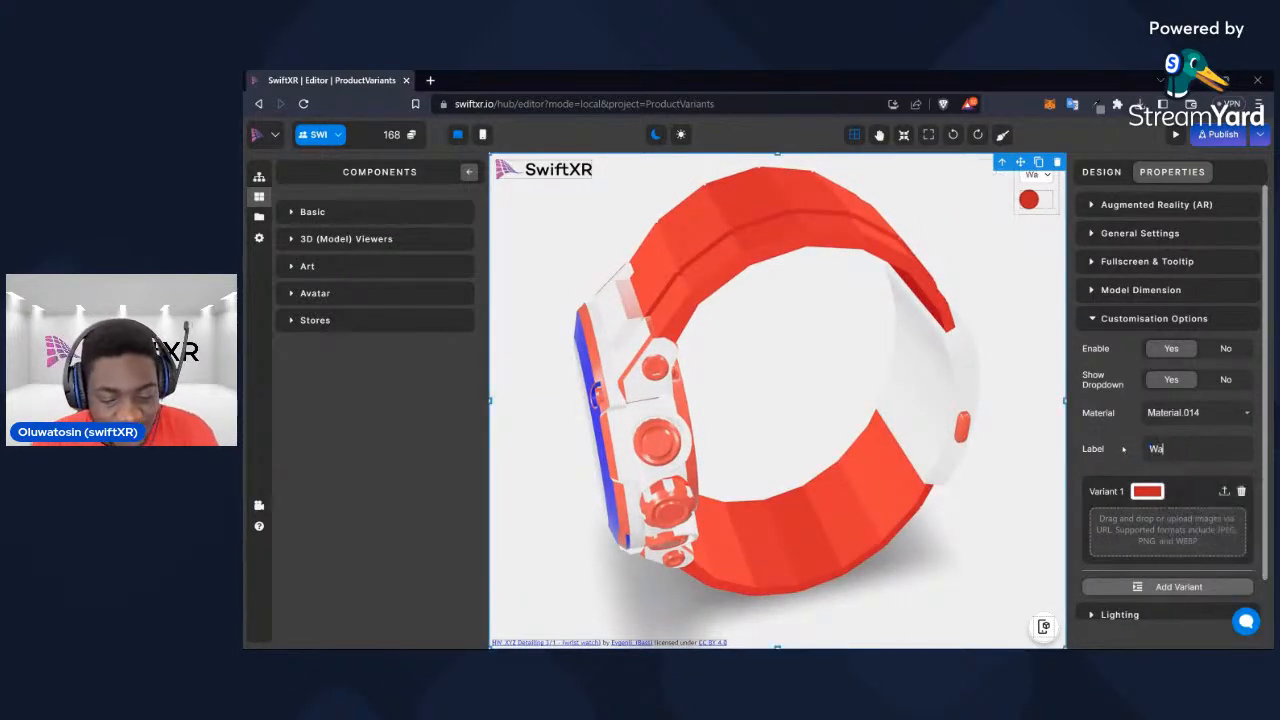
{"action": "type", "text": "tch_Strap"}
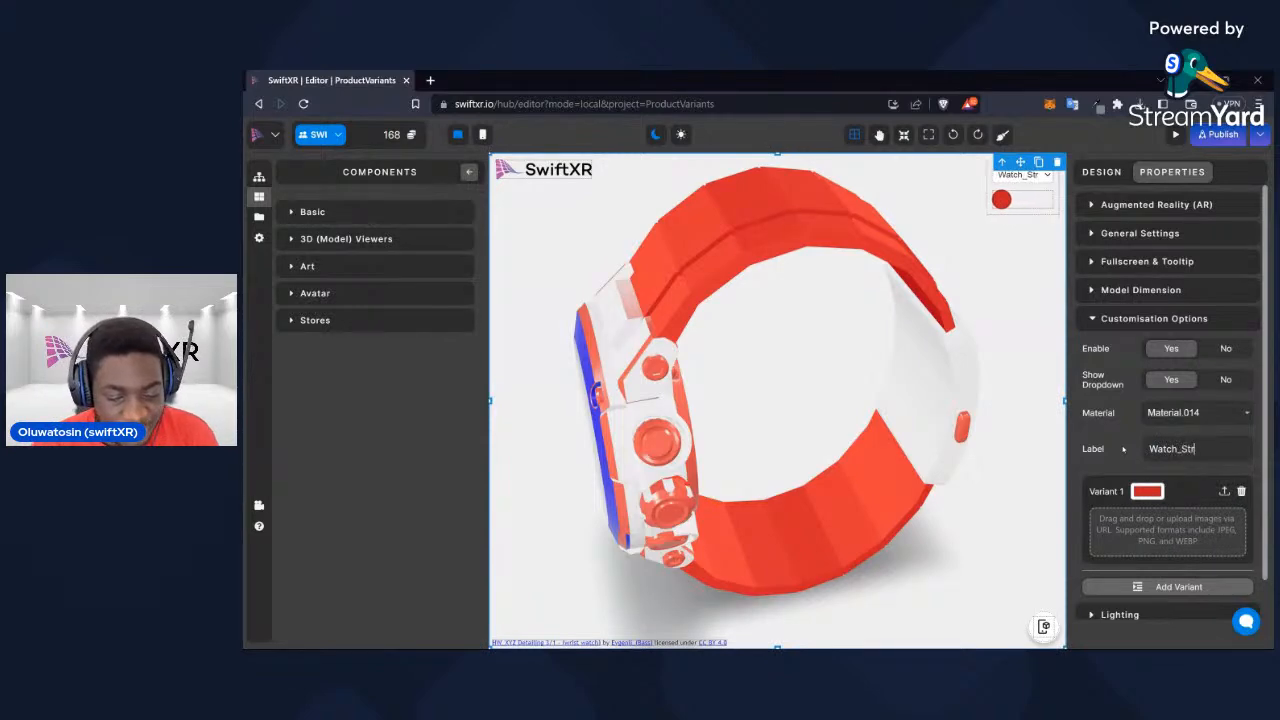
Review the existing variants and labels of ciferblat__0, Material.001 and Material.002, and inspect the watch from the front
{"action": "left_click", "coordinate": [1227, 414]}
{"action": "left_click", "coordinate": [1185, 431]}
{"action": "left_click", "coordinate": [1200, 412]}
{"action": "left_click", "coordinate": [1195, 443]}
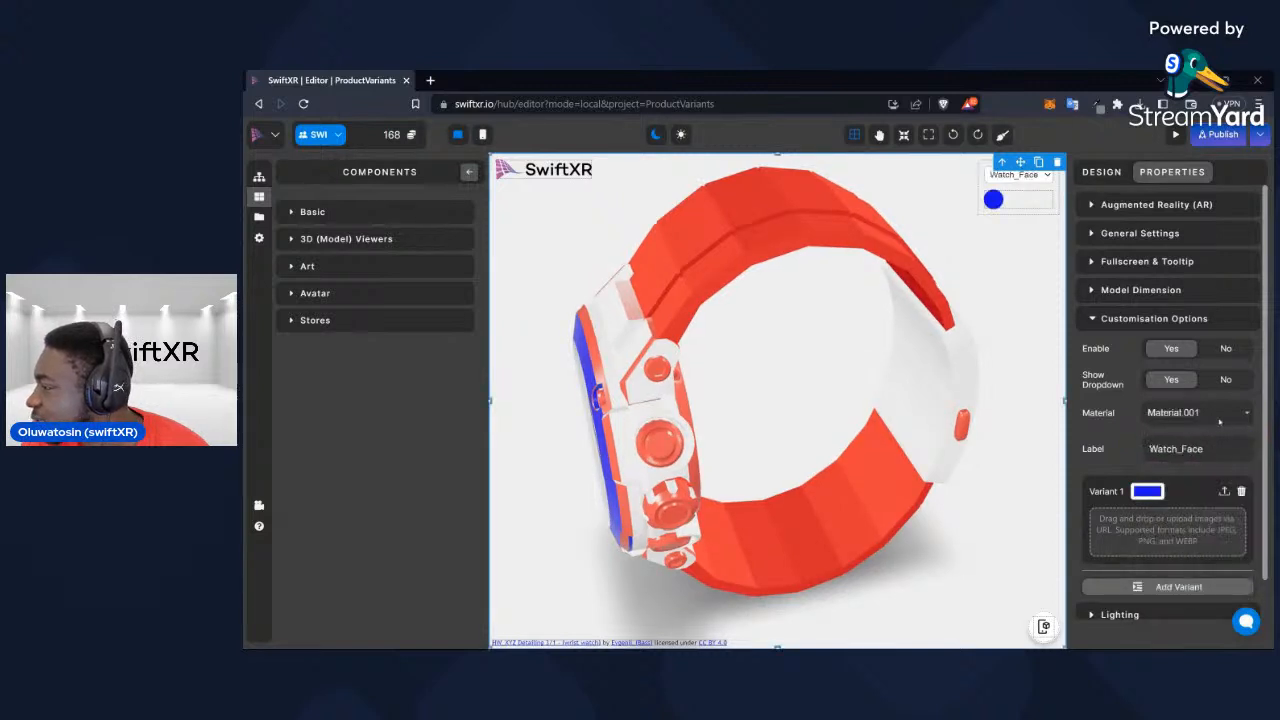
{"action": "left_click", "coordinate": [1221, 415]}
{"action": "left_click", "coordinate": [1210, 453]}
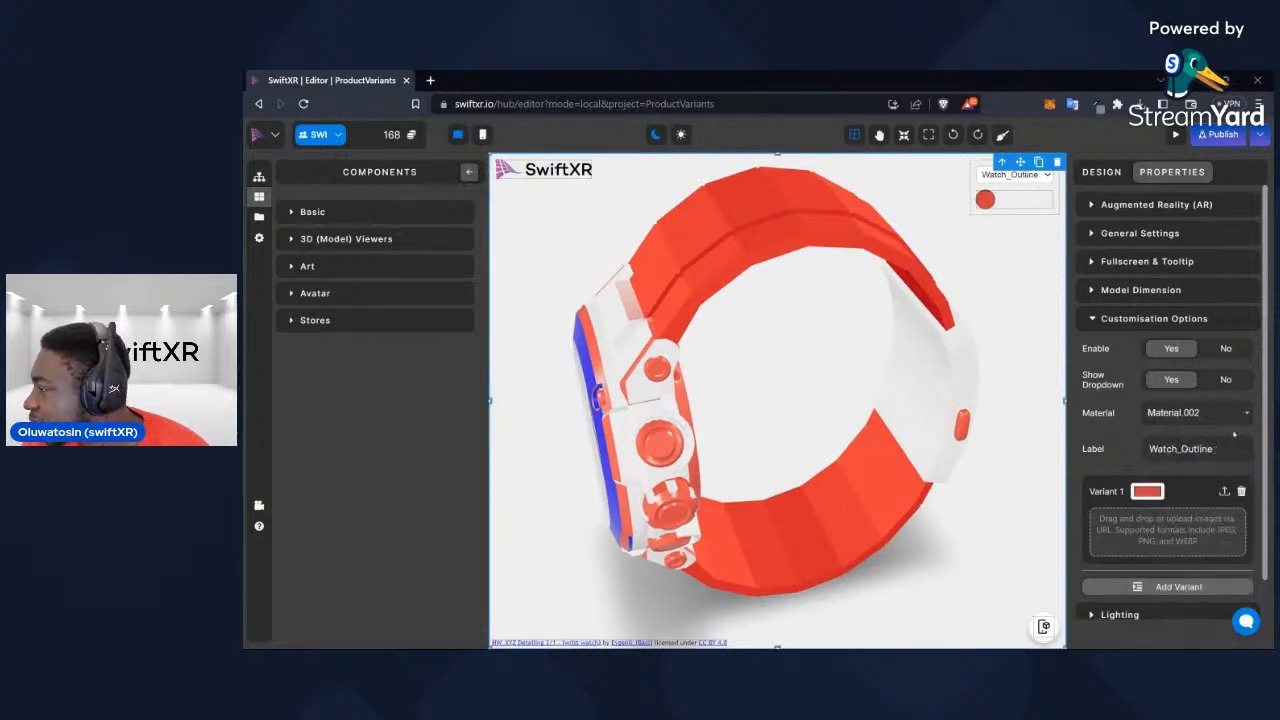
{"action": "left_click_drag", "start_coordinate": [869, 468], "coordinate": [930, 421]}
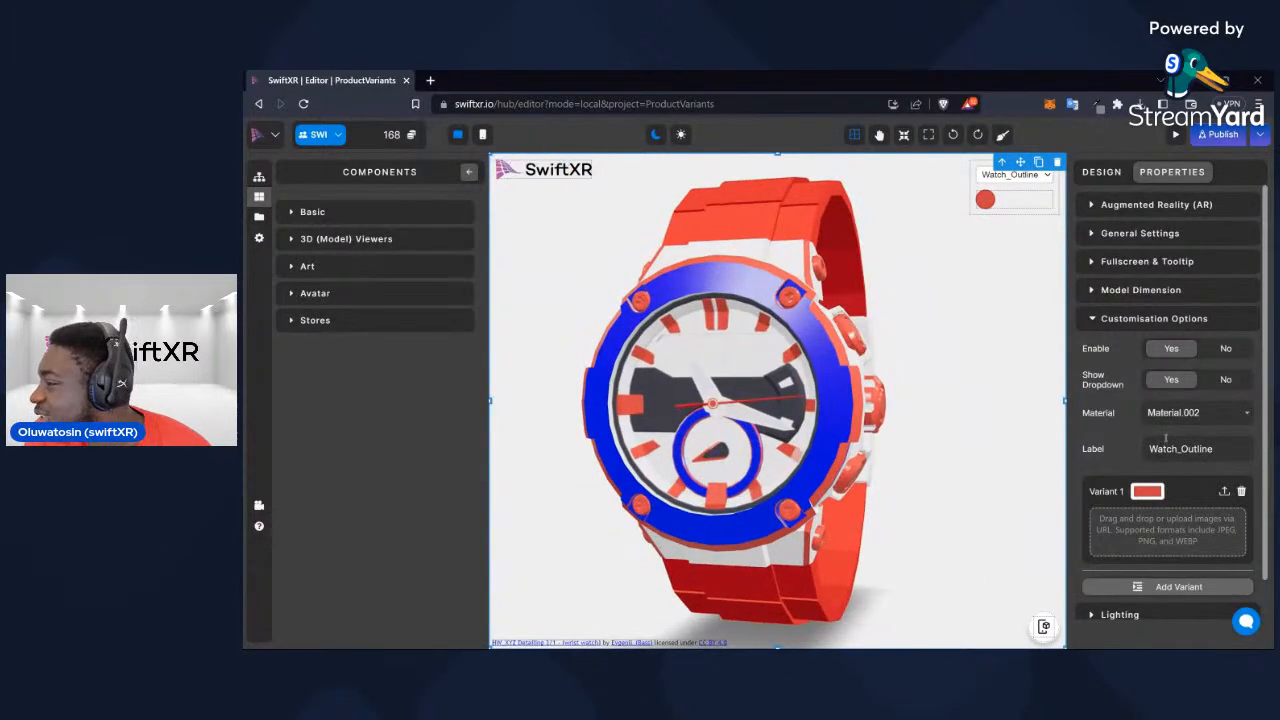
Change the Watch_Face variant of Material.001 to black
{"action": "left_click", "coordinate": [1214, 412]}
{"action": "left_click", "coordinate": [1214, 447]}
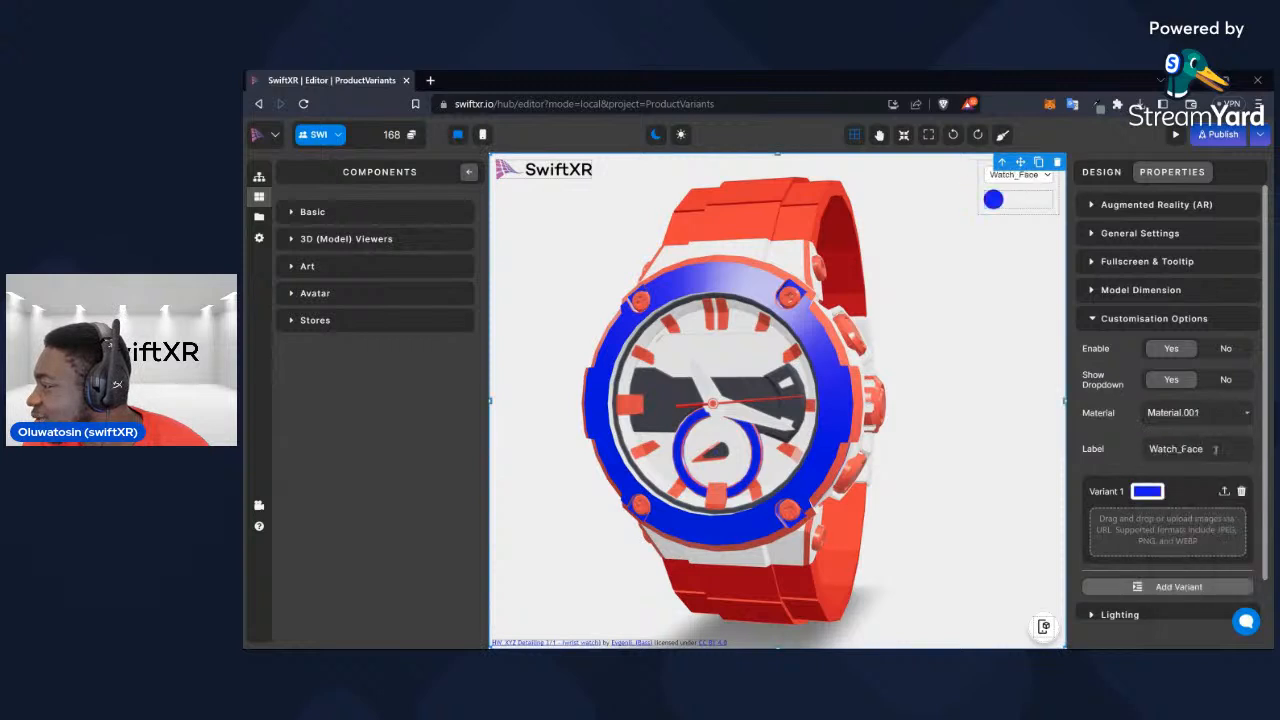
{"action": "left_click", "coordinate": [1150, 492]}
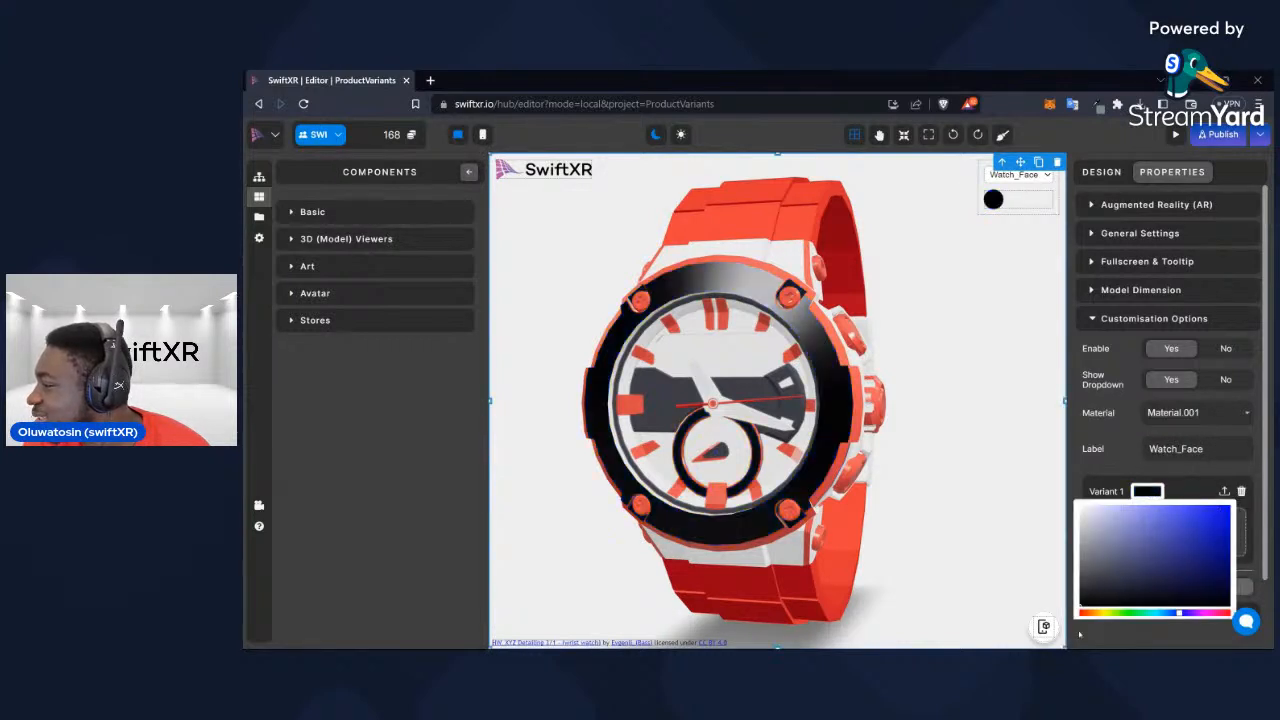
Change the Watch_Outline variant of Material.002 to a brighter, more saturated red
{"action": "left_click", "coordinate": [1214, 412]}
{"action": "left_click", "coordinate": [1211, 450]}
{"action": "left_click", "coordinate": [1150, 491]}
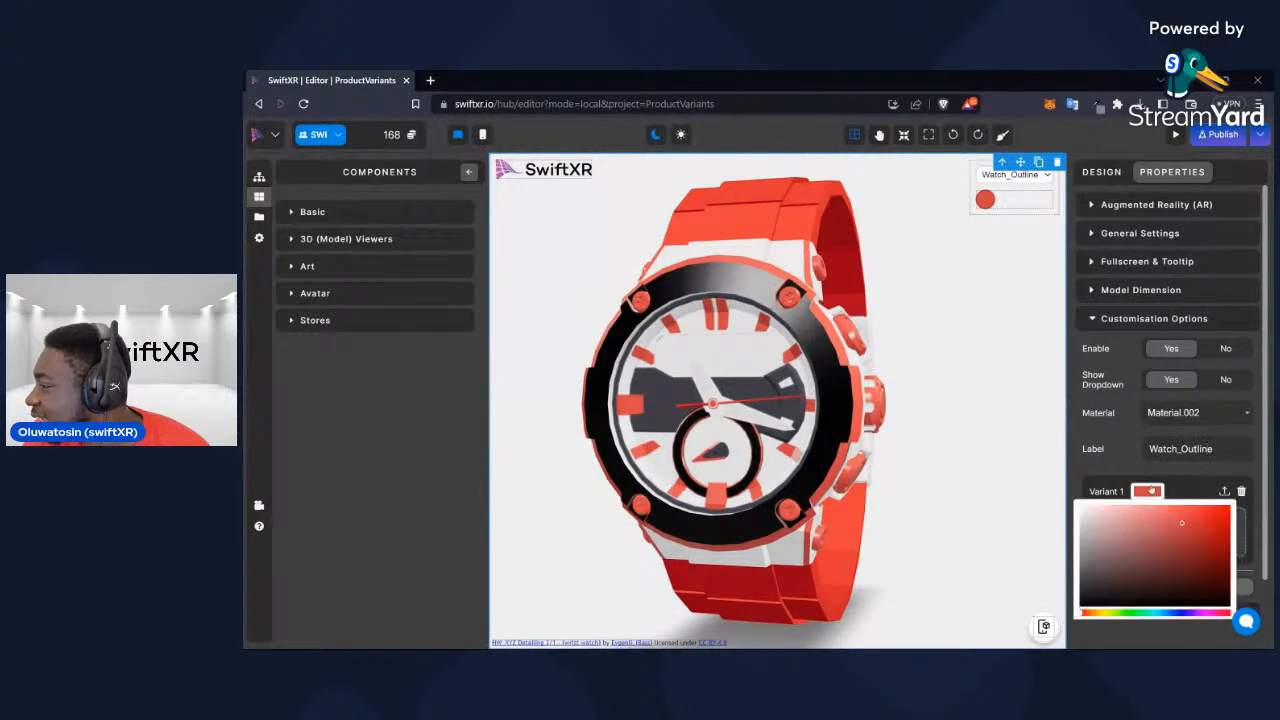
{"action": "left_click", "coordinate": [1224, 526]}
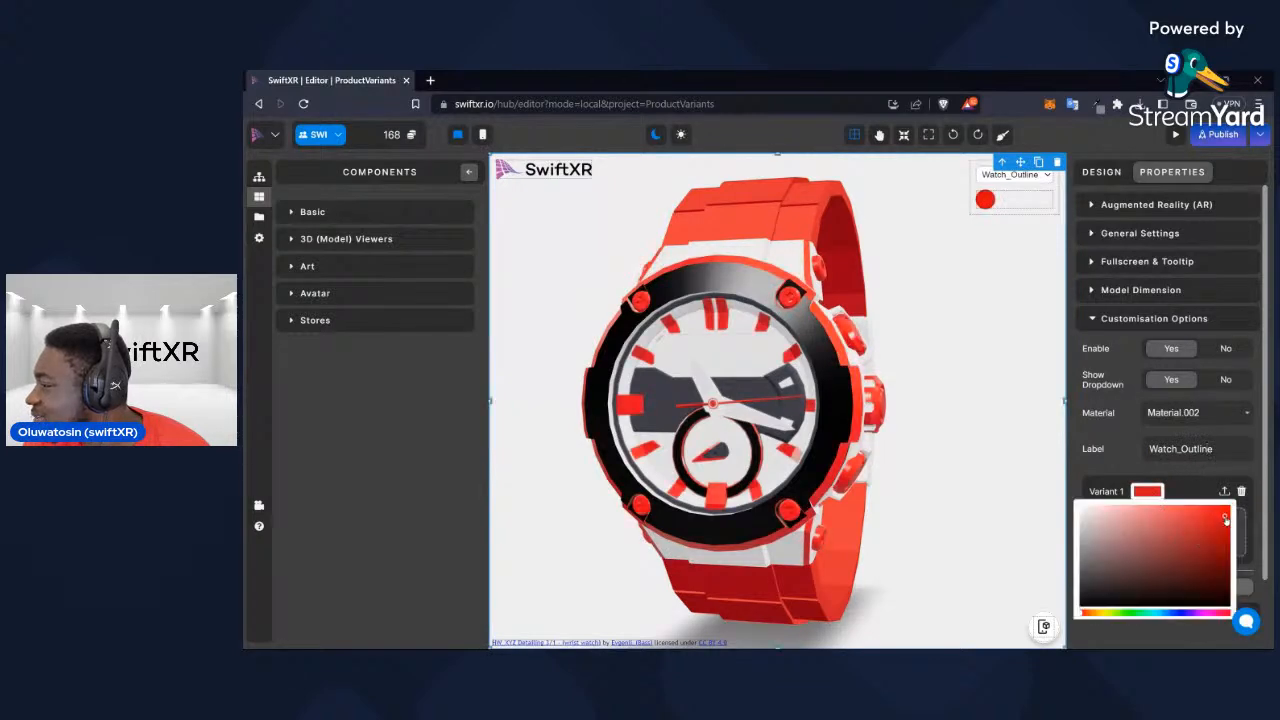
{"action": "left_click", "coordinate": [1253, 431]}
Recolour the Watch_Strap variant of Material.014, trying dark blue and settling on near-black
{"action": "left_click", "coordinate": [1205, 414]}
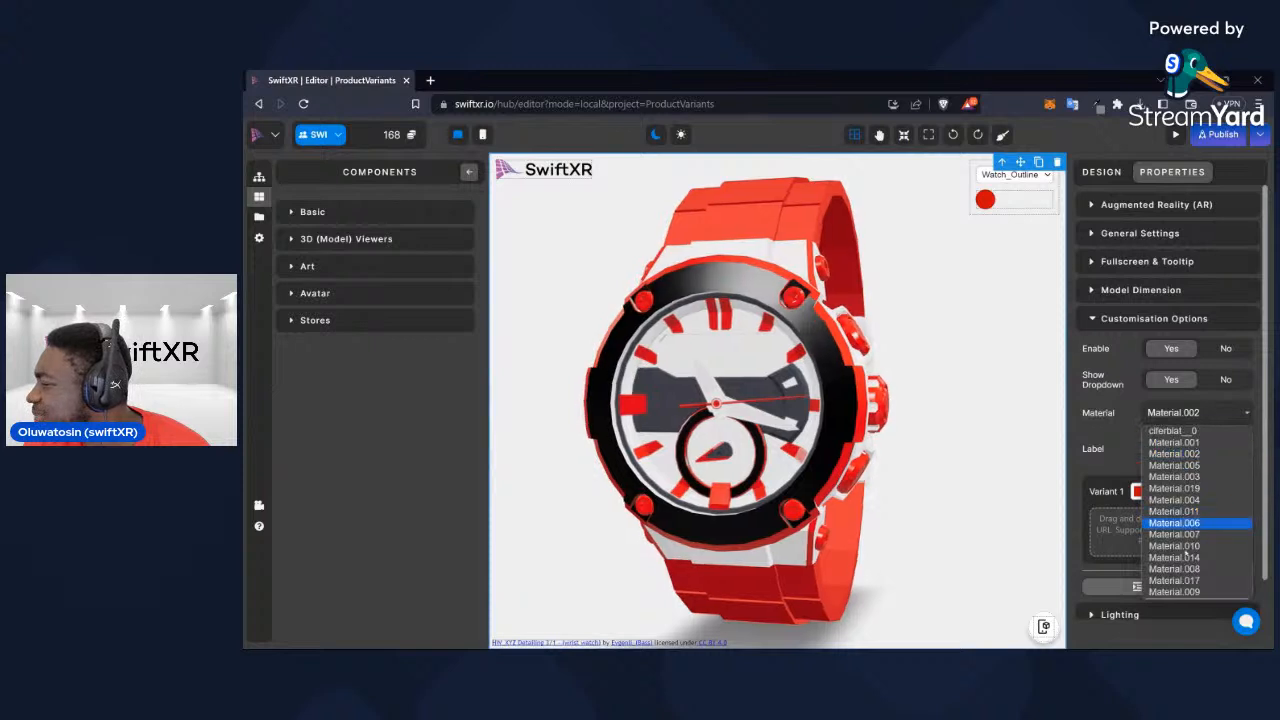
{"action": "left_click", "coordinate": [1207, 556]}
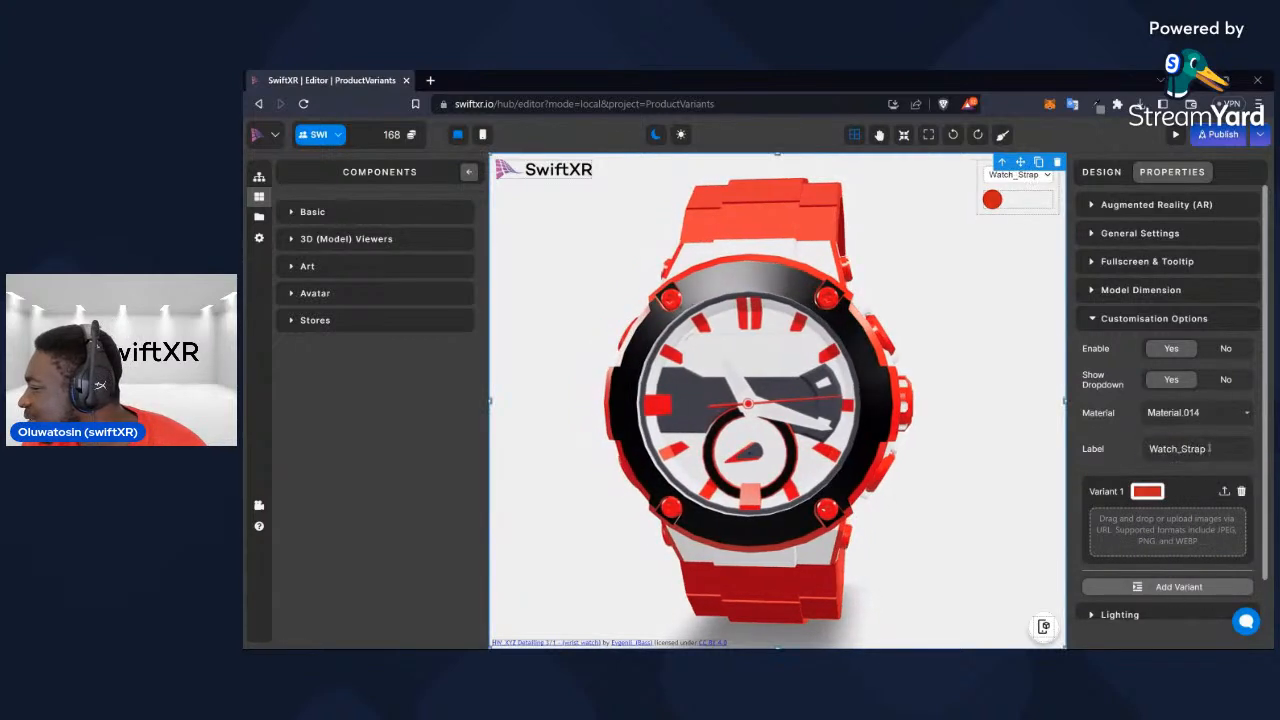
{"action": "left_click", "coordinate": [1147, 492]}
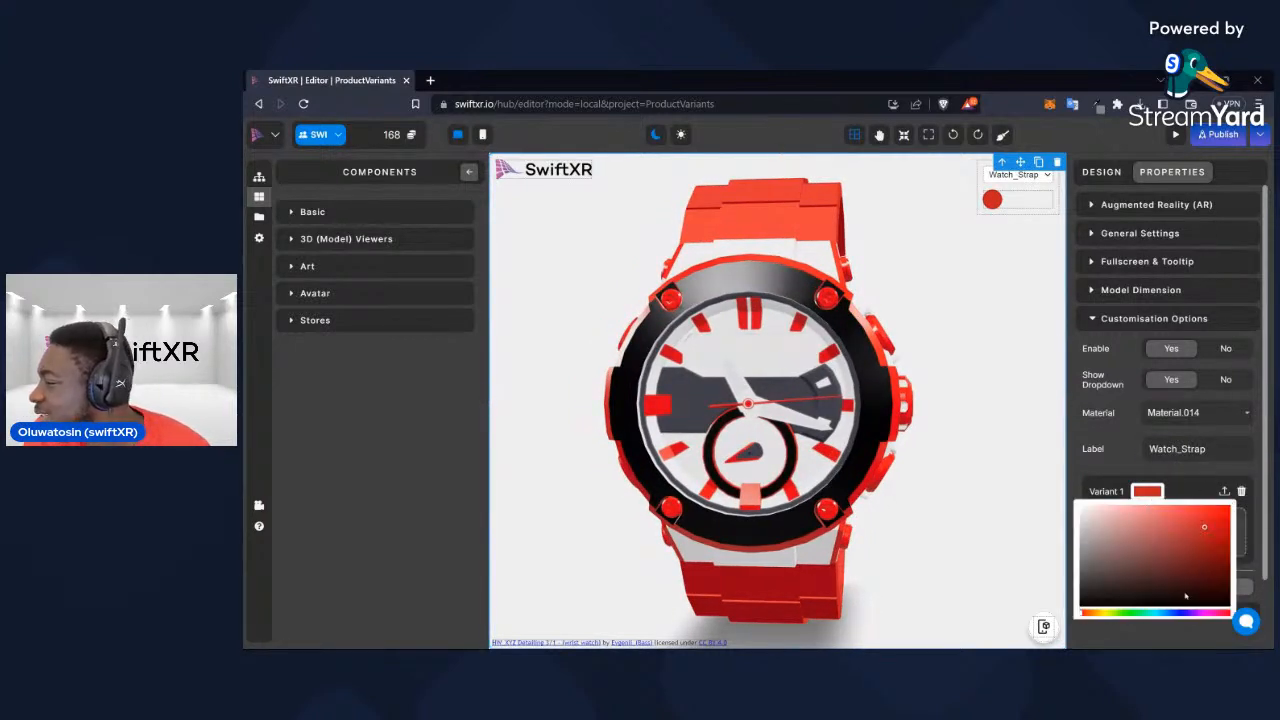
{"action": "left_click_drag", "start_coordinate": [1208, 528], "coordinate": [1220, 550]}
{"action": "mouse_move", "coordinate": [1003, 523]}
{"action": "left_mouse_down"}
{"action": "mouse_move", "coordinate": [853, 515]}
{"action": "mouse_move", "coordinate": [964, 518]}
{"action": "left_mouse_up"}
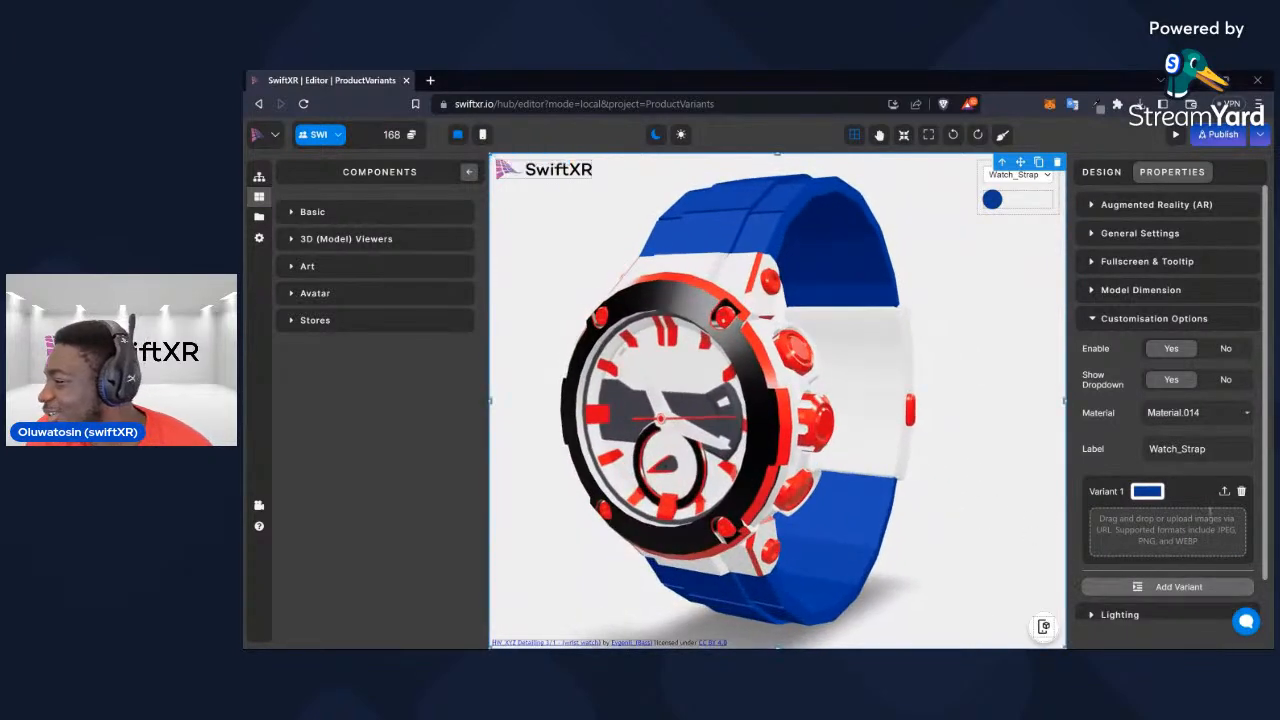
{"action": "left_click", "coordinate": [1150, 492]}
{"action": "left_click", "coordinate": [1095, 602]}
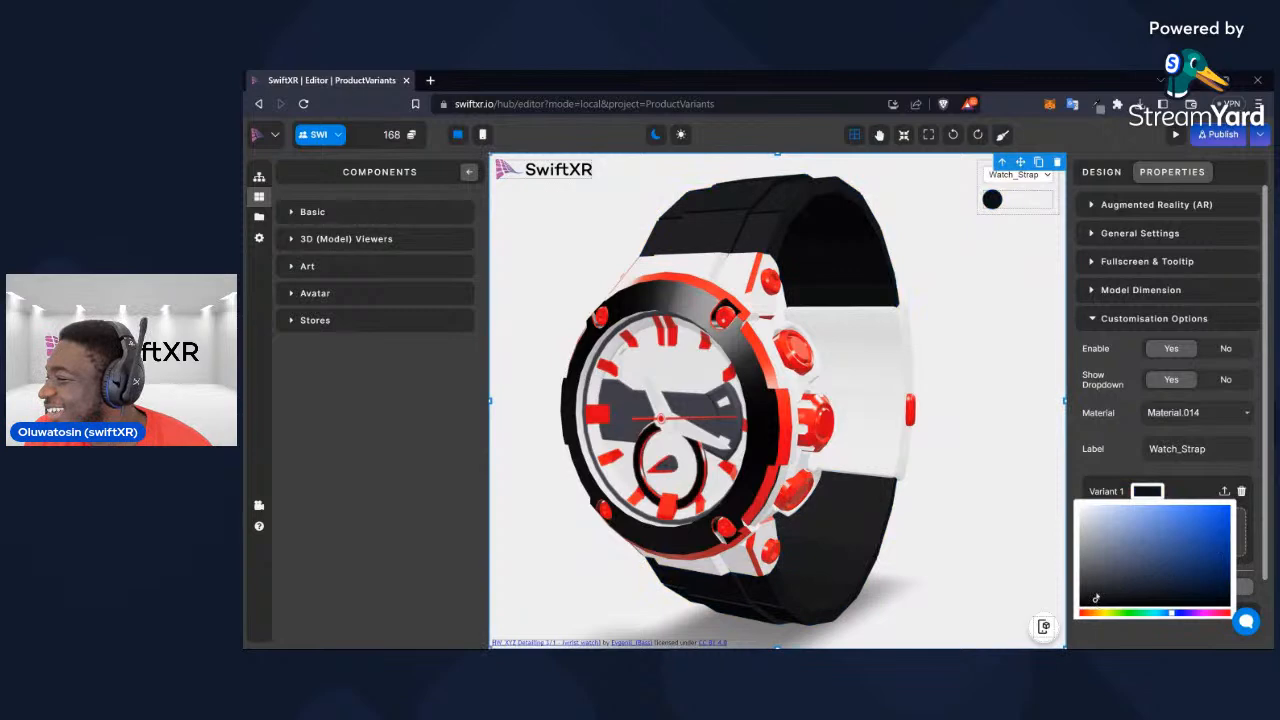
{"action": "left_click_drag", "start_coordinate": [874, 527], "coordinate": [836, 512]}
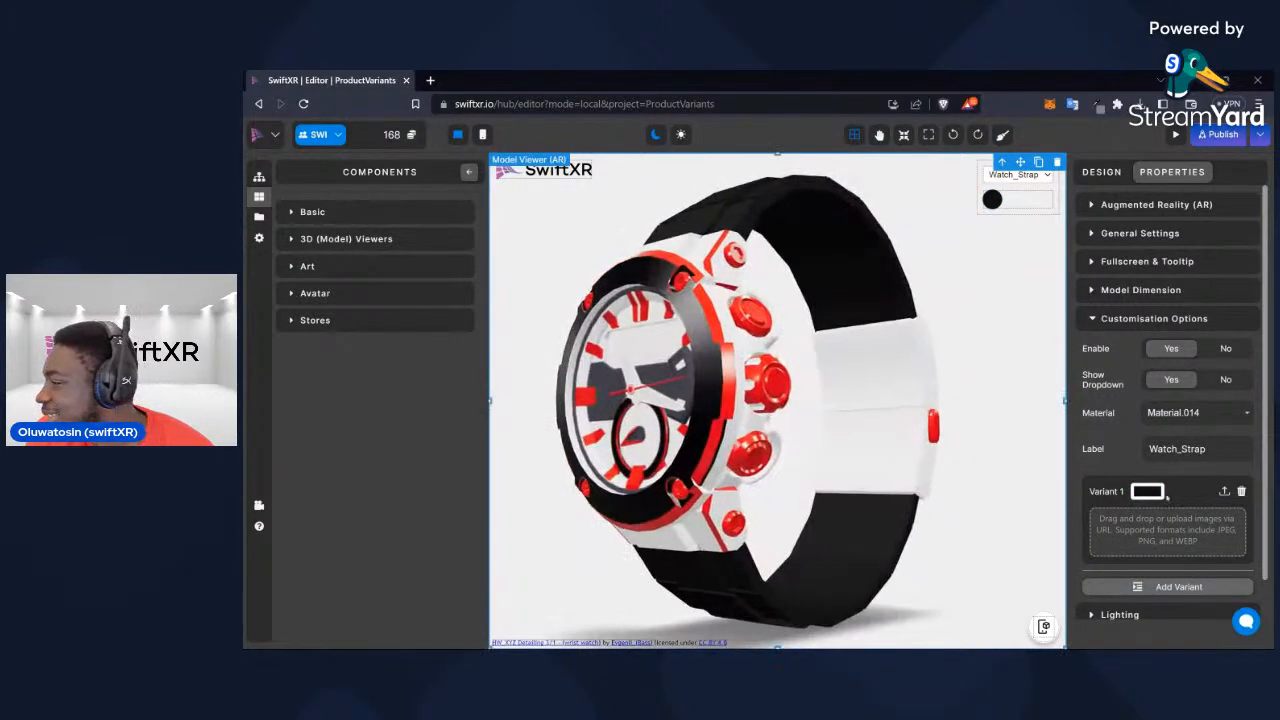
Test Material.003 with a red variant and delete the variant
{"action": "left_click", "coordinate": [1207, 418]}
{"action": "left_click", "coordinate": [1185, 472]}
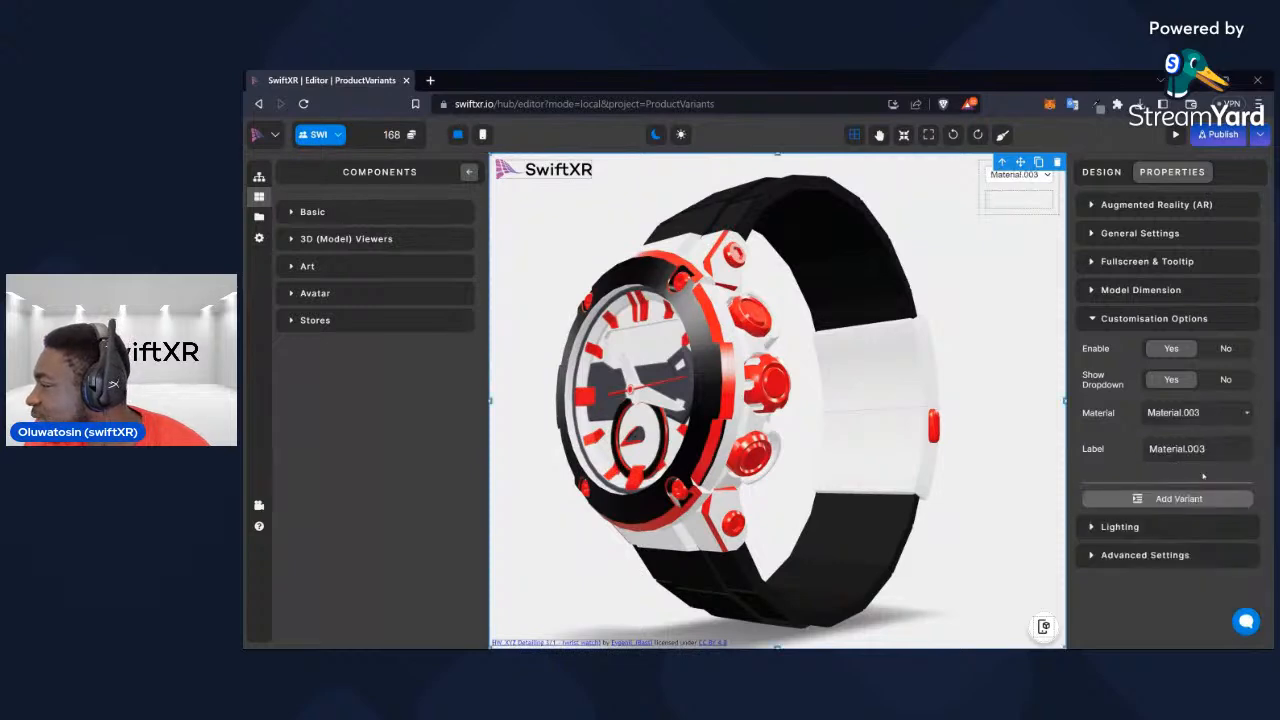
{"action": "left_click", "coordinate": [1180, 499]}
{"action": "left_click", "coordinate": [1147, 491]}
{"action": "left_click", "coordinate": [1211, 519]}
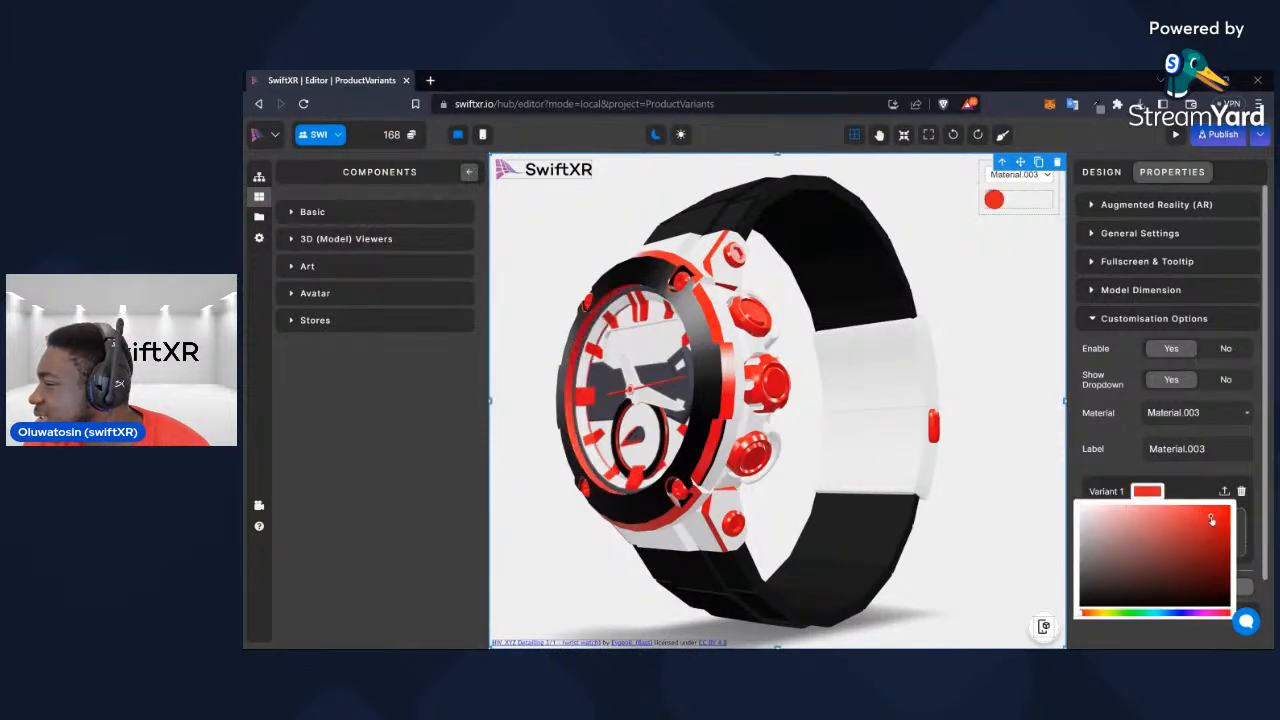
{"action": "left_click", "coordinate": [1241, 491]}
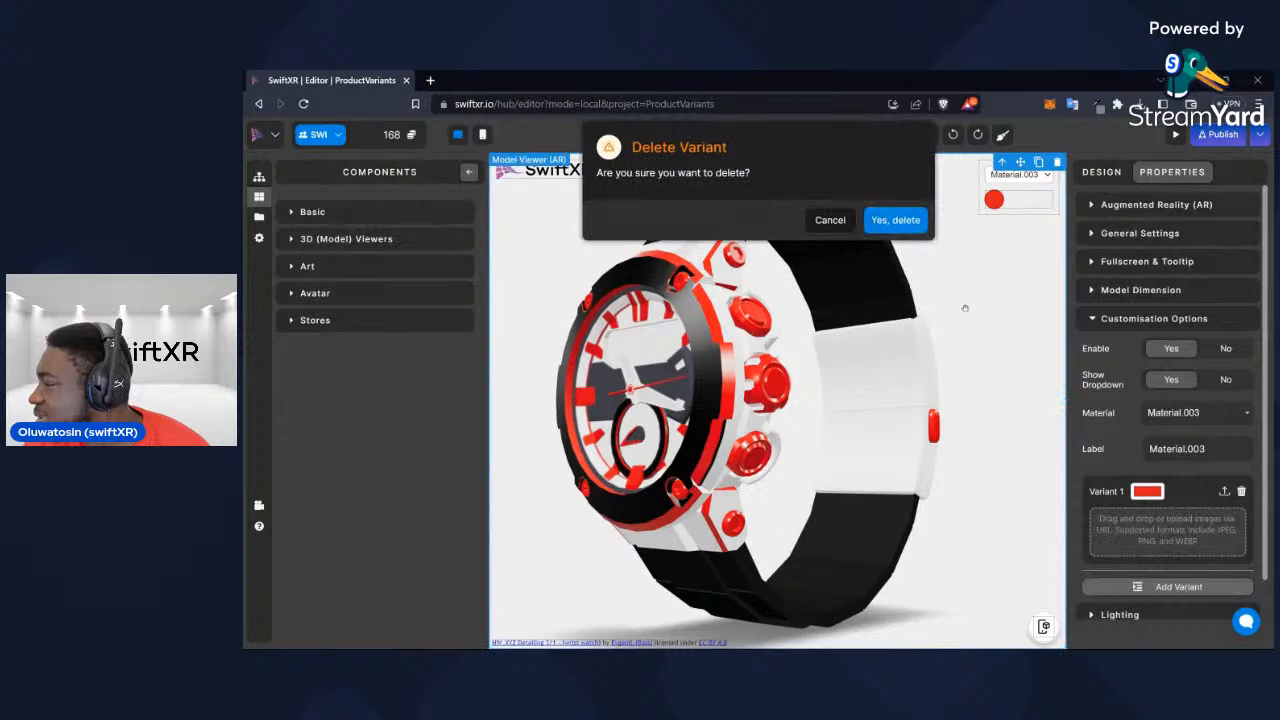
{"action": "left_click", "coordinate": [895, 220]}
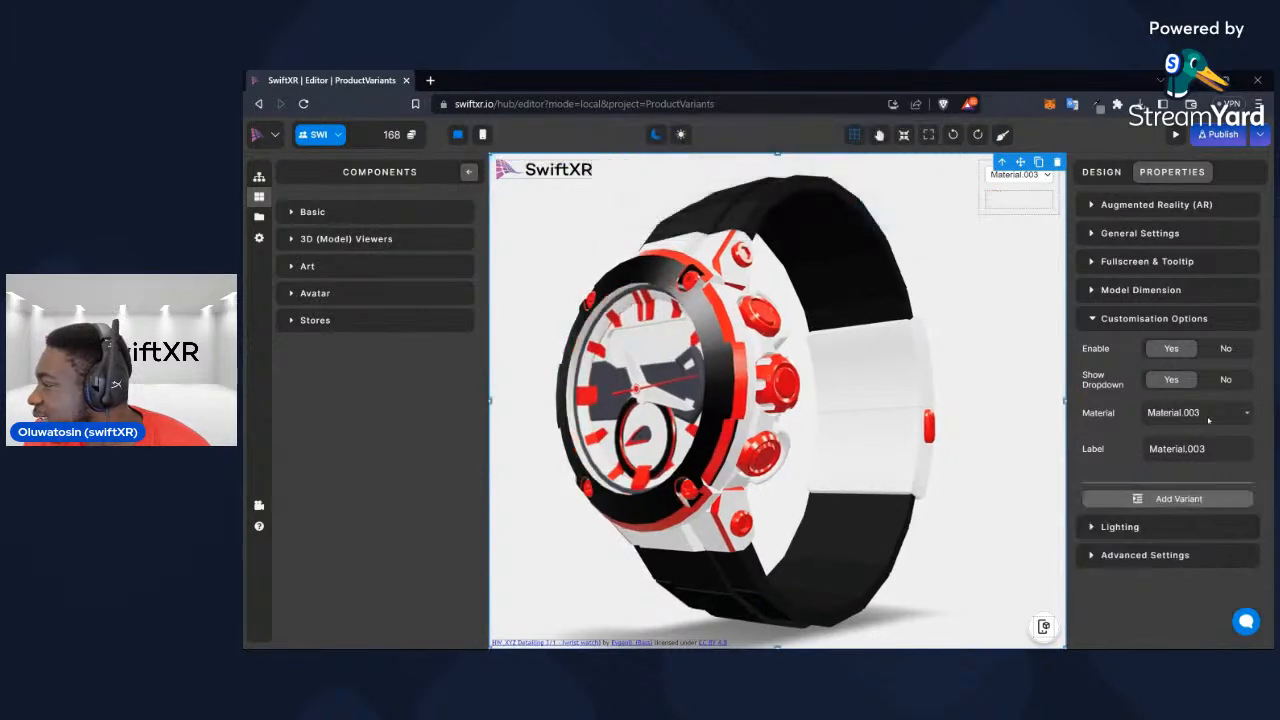
Try a red variant on Material.019 again and remove that variant
{"action": "left_click", "coordinate": [1198, 412]}
{"action": "left_click", "coordinate": [1206, 488]}
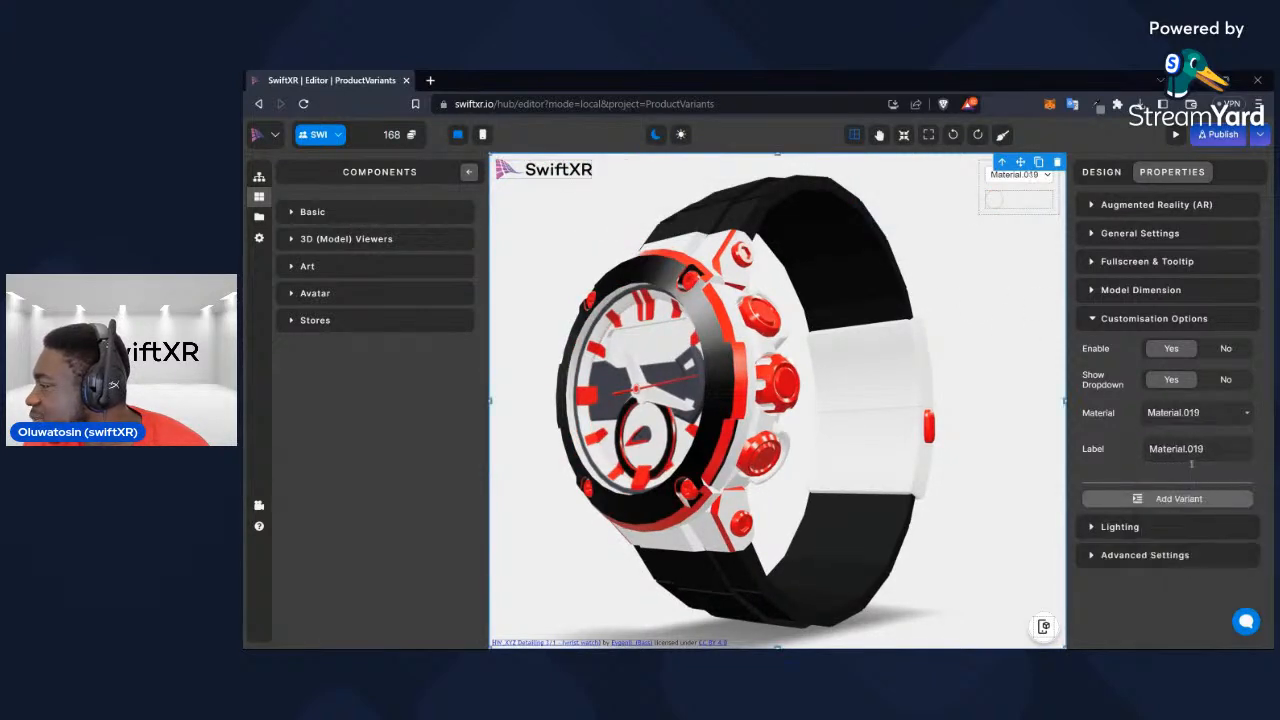
{"action": "left_click", "coordinate": [1181, 498]}
{"action": "left_click", "coordinate": [1152, 492]}
{"action": "left_click", "coordinate": [1218, 527]}
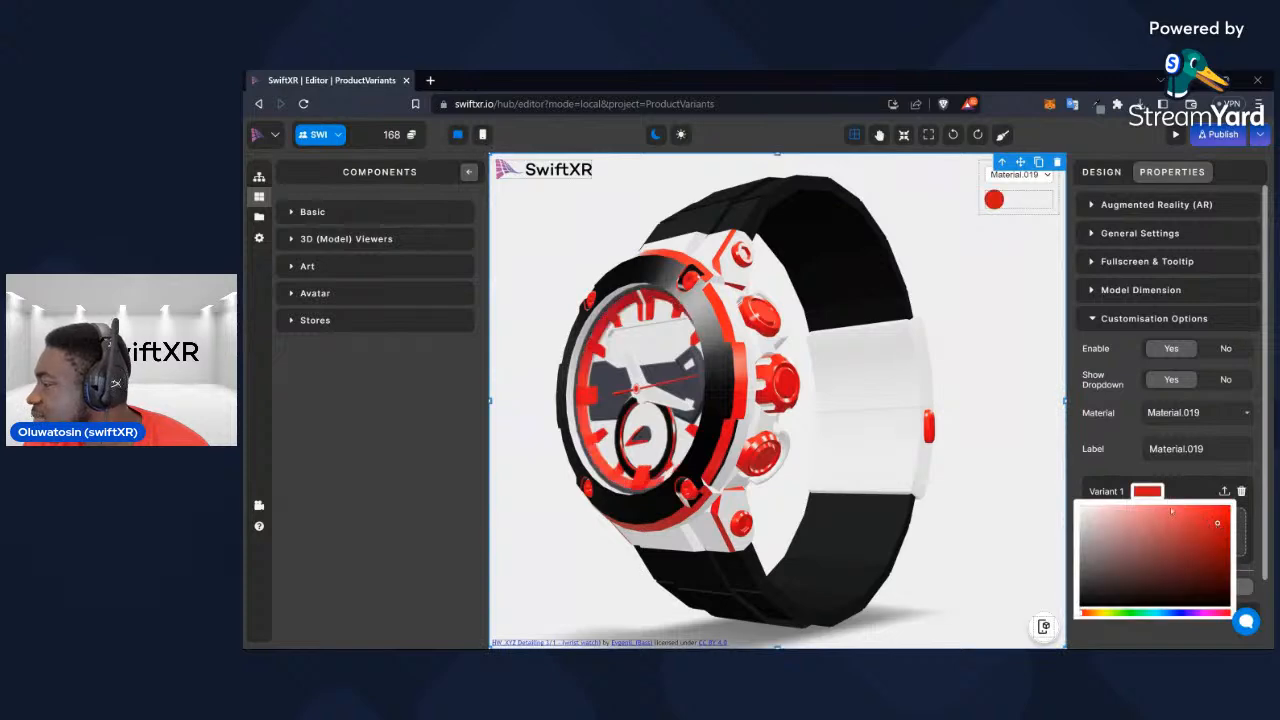
{"action": "left_click", "coordinate": [1241, 491]}
{"action": "left_click", "coordinate": [896, 219]}
Add a second variant to Material.001 (Watch_Face) and colour it dark blue
{"action": "left_click_drag", "start_coordinate": [625, 428], "coordinate": [688, 416]}
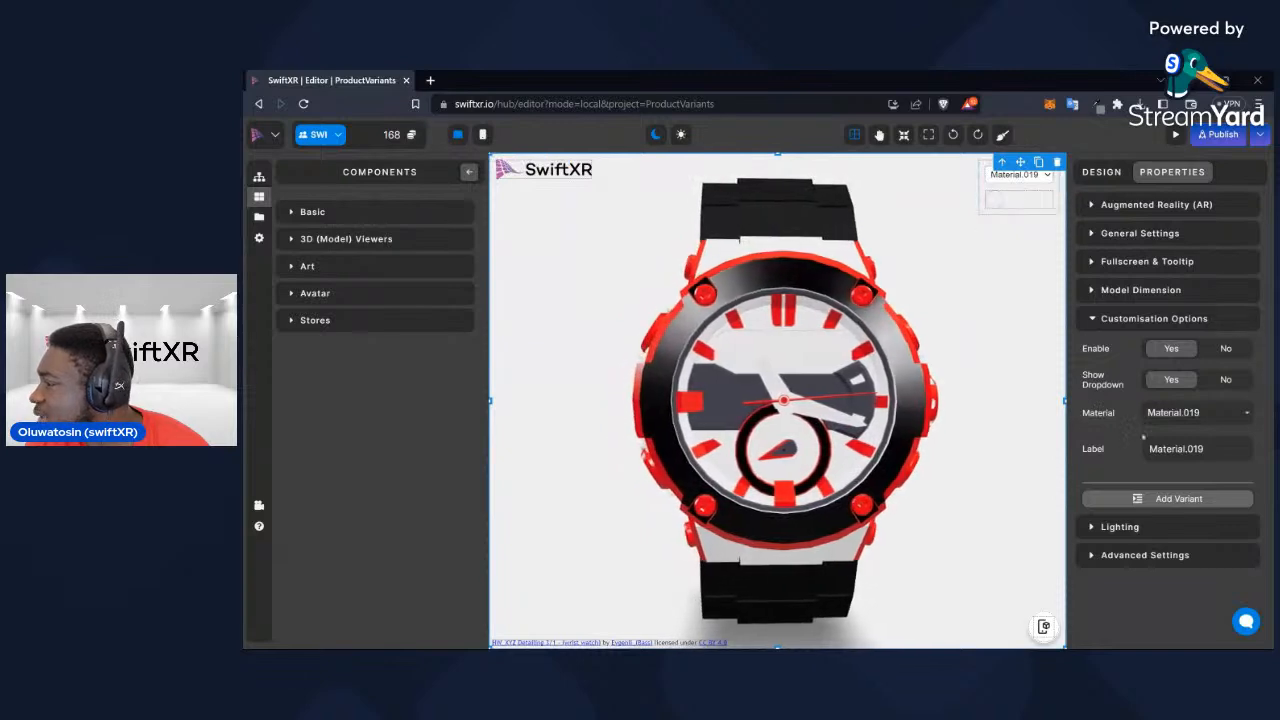
{"action": "left_click", "coordinate": [1197, 412]}
{"action": "left_click", "coordinate": [1191, 437]}
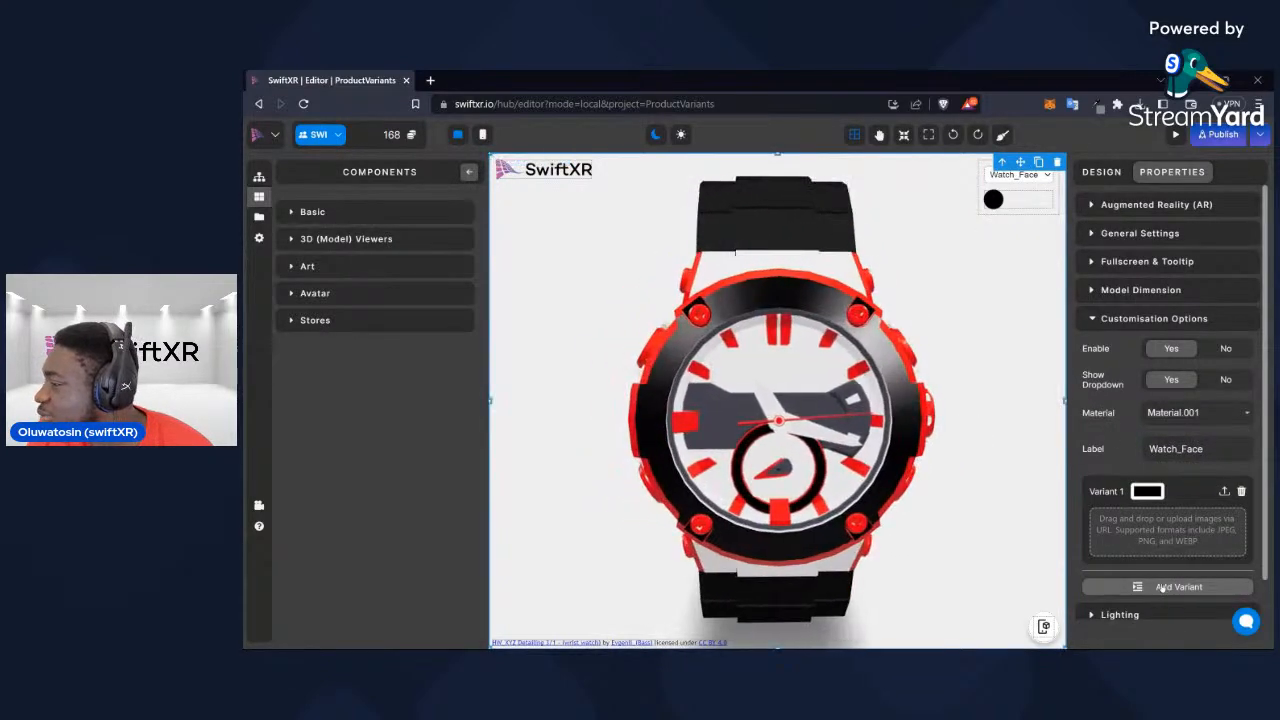
{"action": "scroll", "coordinate": [1193, 533], "scroll_direction": "down", "scroll_amount": 1}
{"action": "left_click", "coordinate": [1190, 543]}
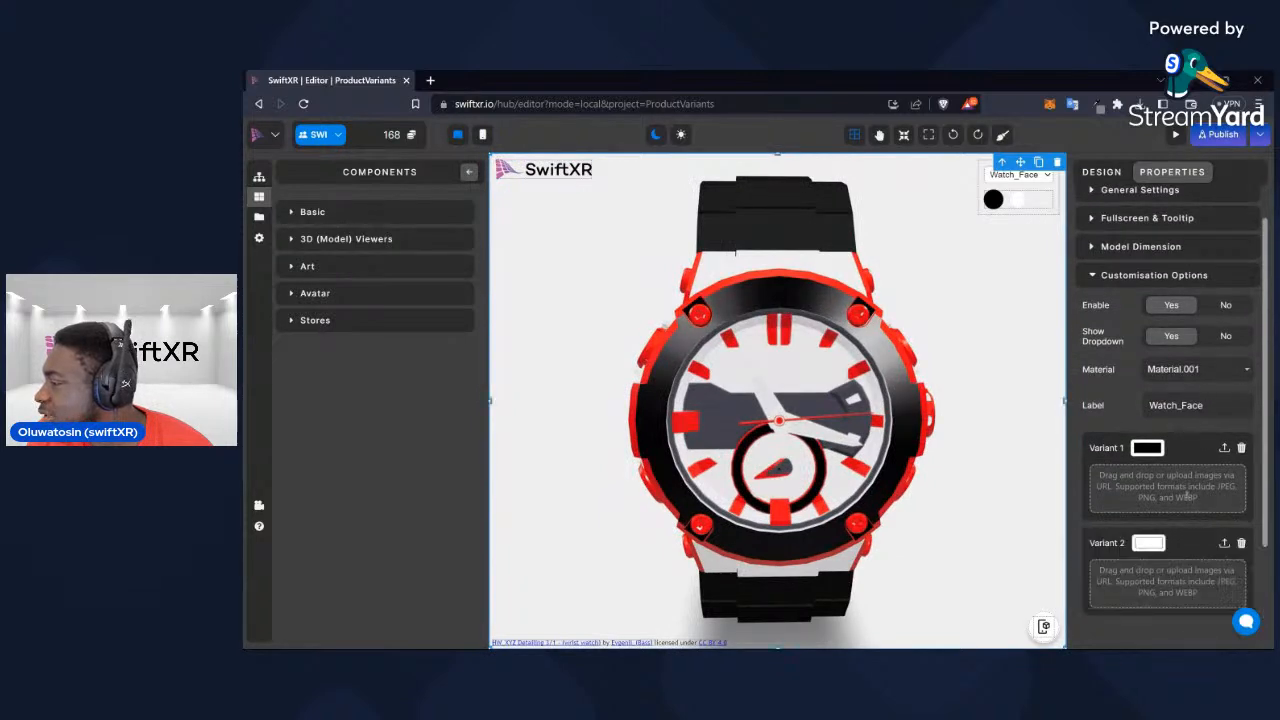
{"action": "left_click", "coordinate": [1147, 545]}
{"action": "scroll", "coordinate": [1200, 555], "scroll_direction": "down", "scroll_amount": 2}
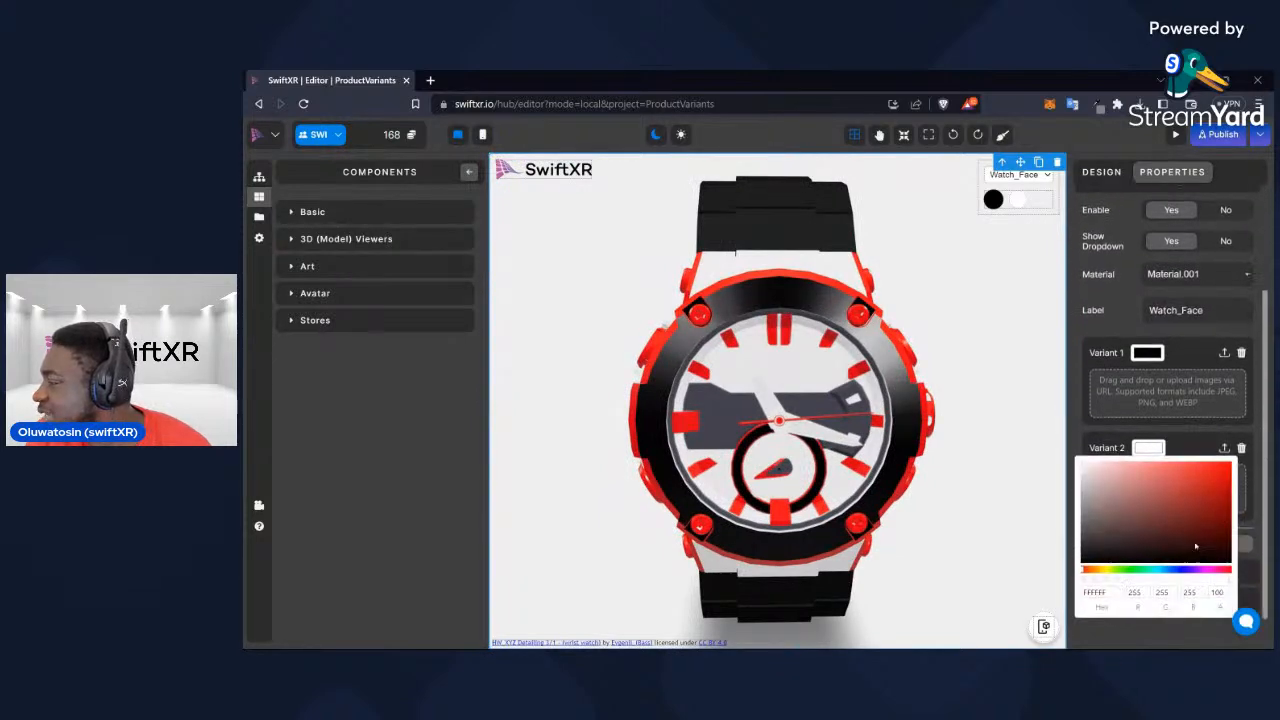
{"action": "left_click", "coordinate": [1183, 569]}
{"action": "left_click", "coordinate": [1213, 487]}
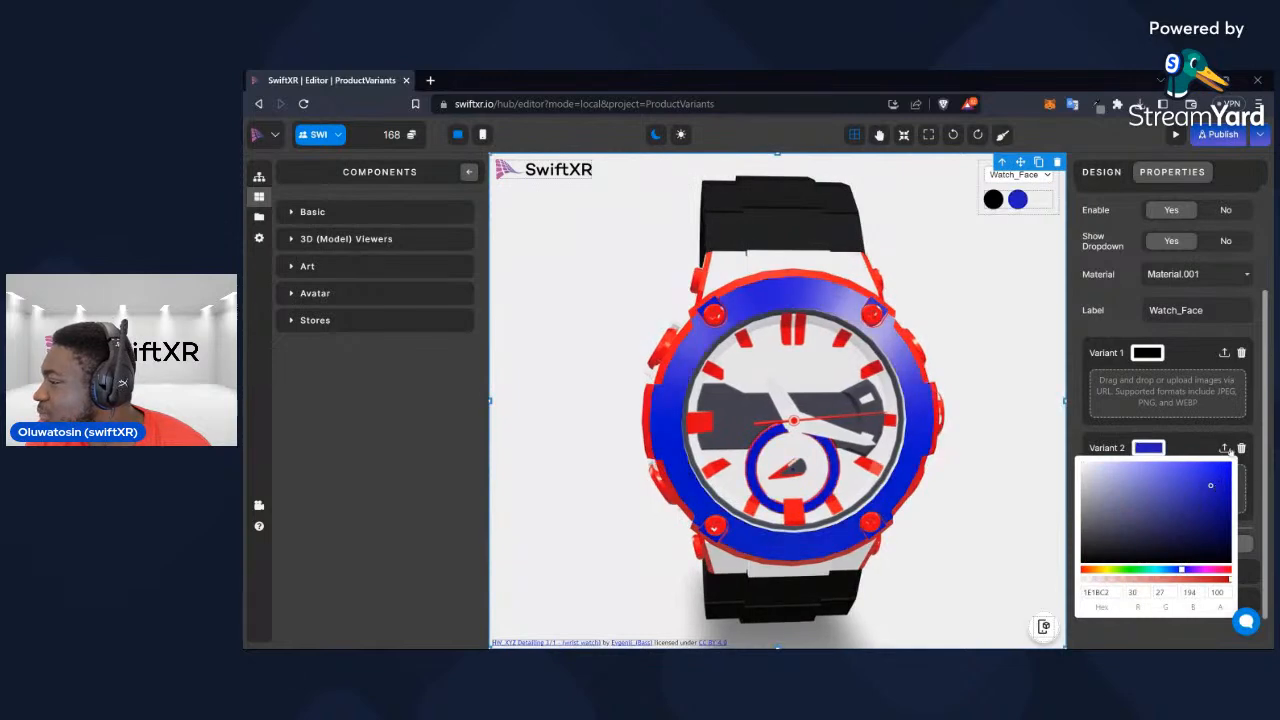
{"action": "left_click", "coordinate": [1227, 493]}
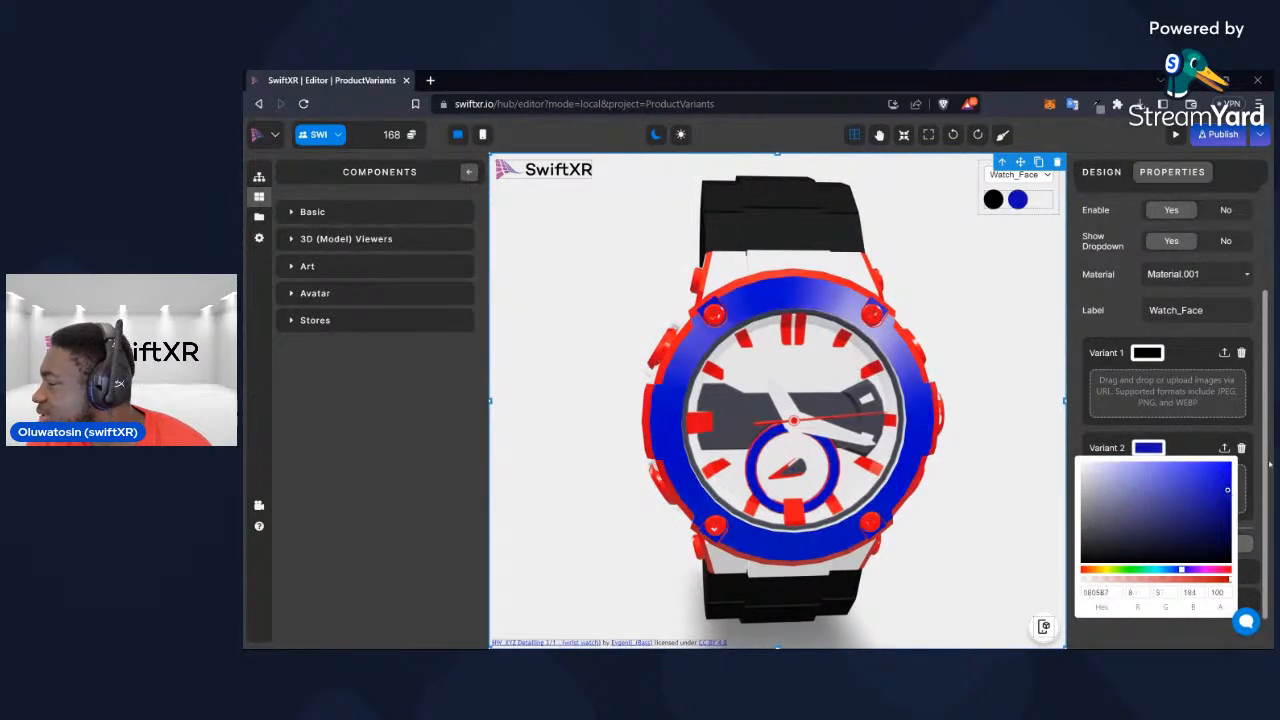
Add a second variant to Material.002 (Watch_Outline) and colour it a very dark navy blue
{"action": "left_click", "coordinate": [1203, 274]}
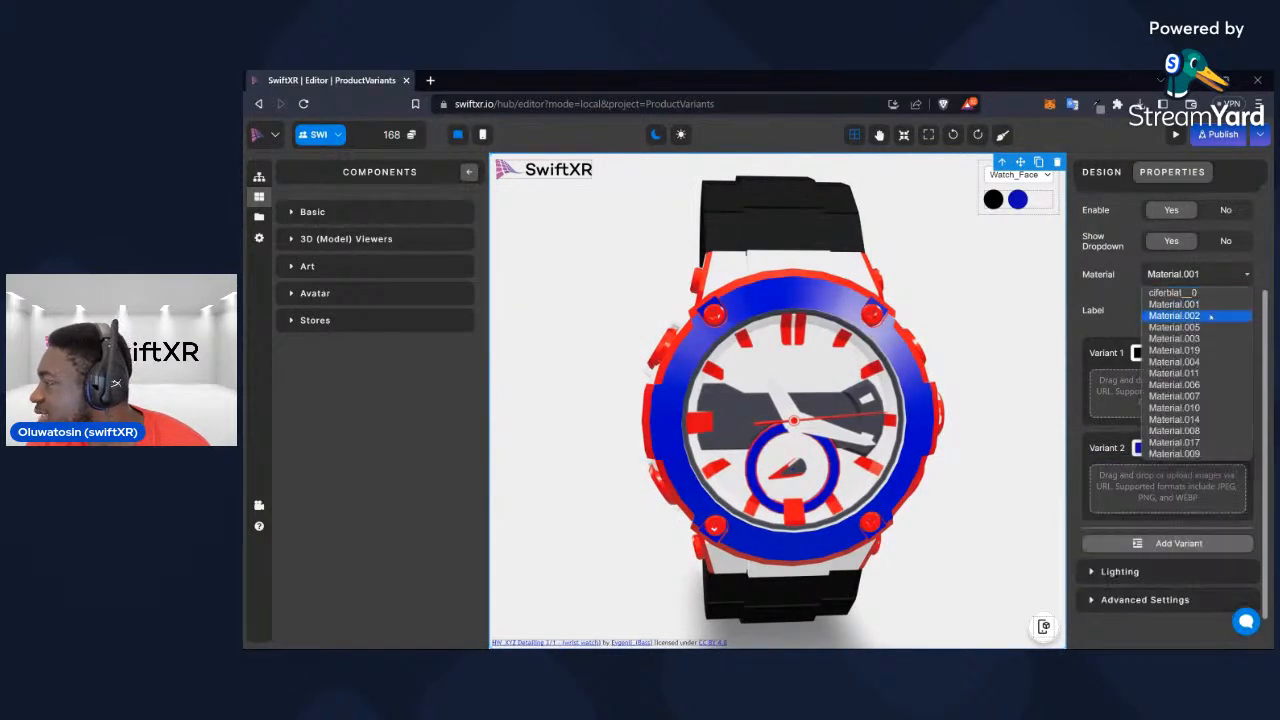
{"action": "left_click", "coordinate": [1197, 318]}
{"action": "left_click", "coordinate": [1183, 543]}
{"action": "scroll", "coordinate": [1180, 520], "scroll_direction": "down", "scroll_amount": 2}
{"action": "left_click", "coordinate": [1149, 450]}
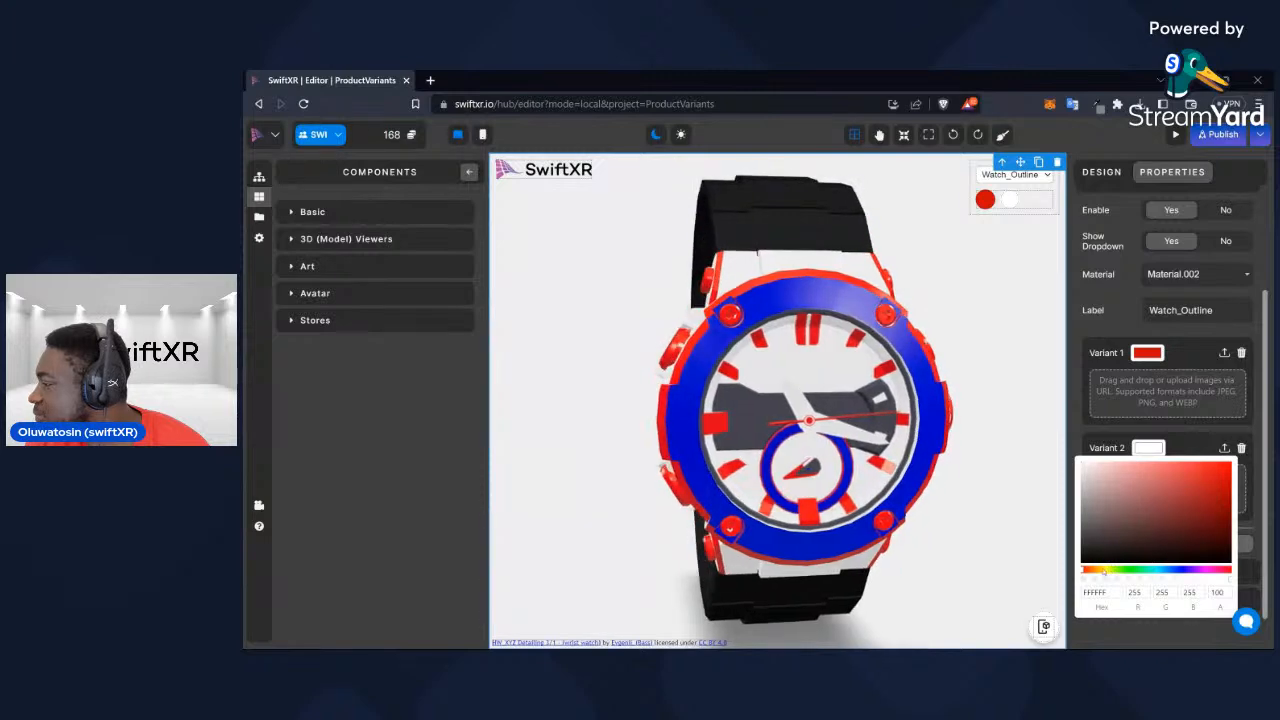
{"action": "left_click", "coordinate": [1188, 570]}
{"action": "left_click", "coordinate": [1222, 480]}
{"action": "left_click", "coordinate": [1226, 521]}
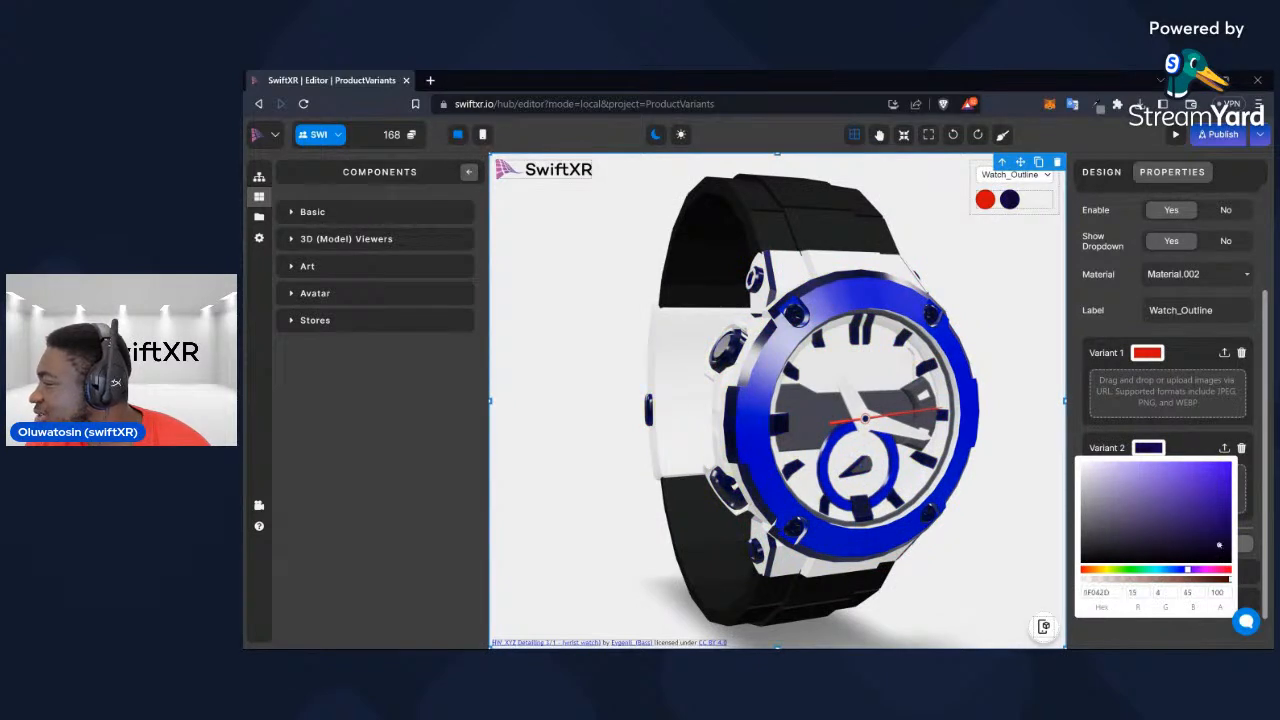
{"action": "left_click_drag", "start_coordinate": [982, 476], "coordinate": [869, 474]}
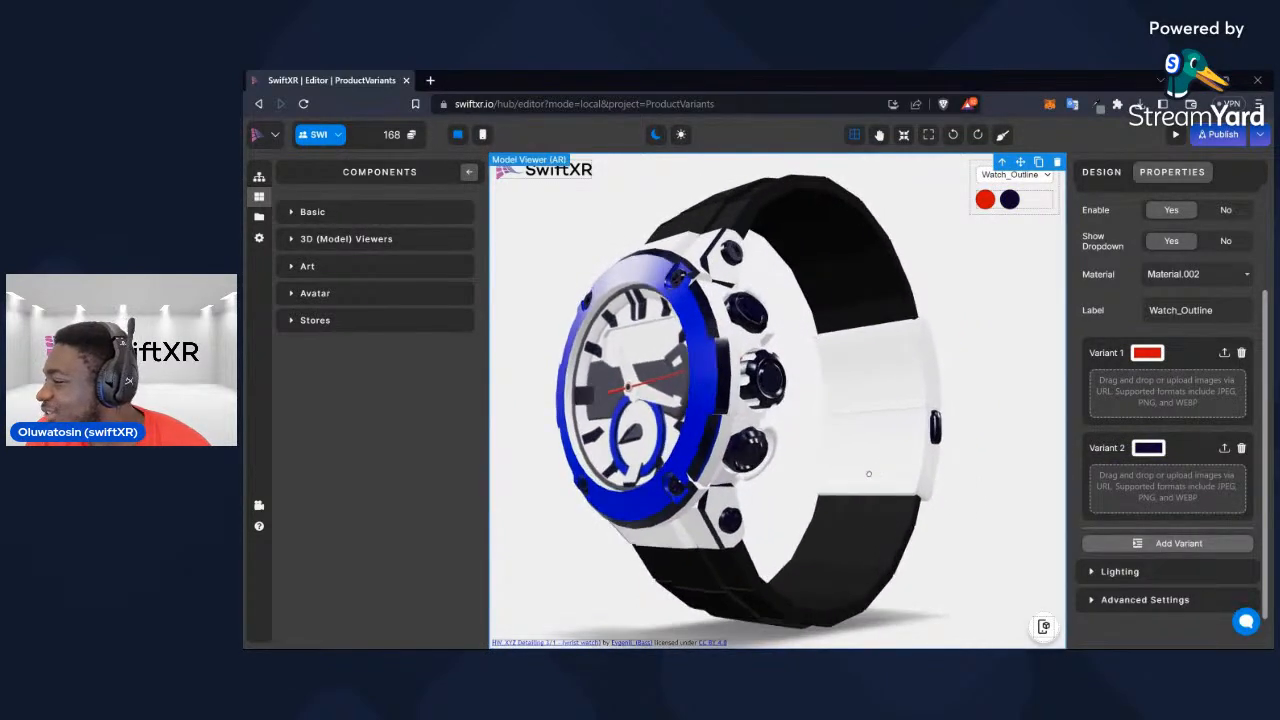
{"action": "mouse_move", "coordinate": [905, 406]}
{"action": "left_mouse_down"}
{"action": "mouse_move", "coordinate": [926, 442]}
{"action": "mouse_move", "coordinate": [914, 427]}
{"action": "left_mouse_up"}
Add a second variant to Material.014 (Watch_Strap), trying red and dark brownish red before settling on dark blue
{"action": "left_click", "coordinate": [1185, 274]}
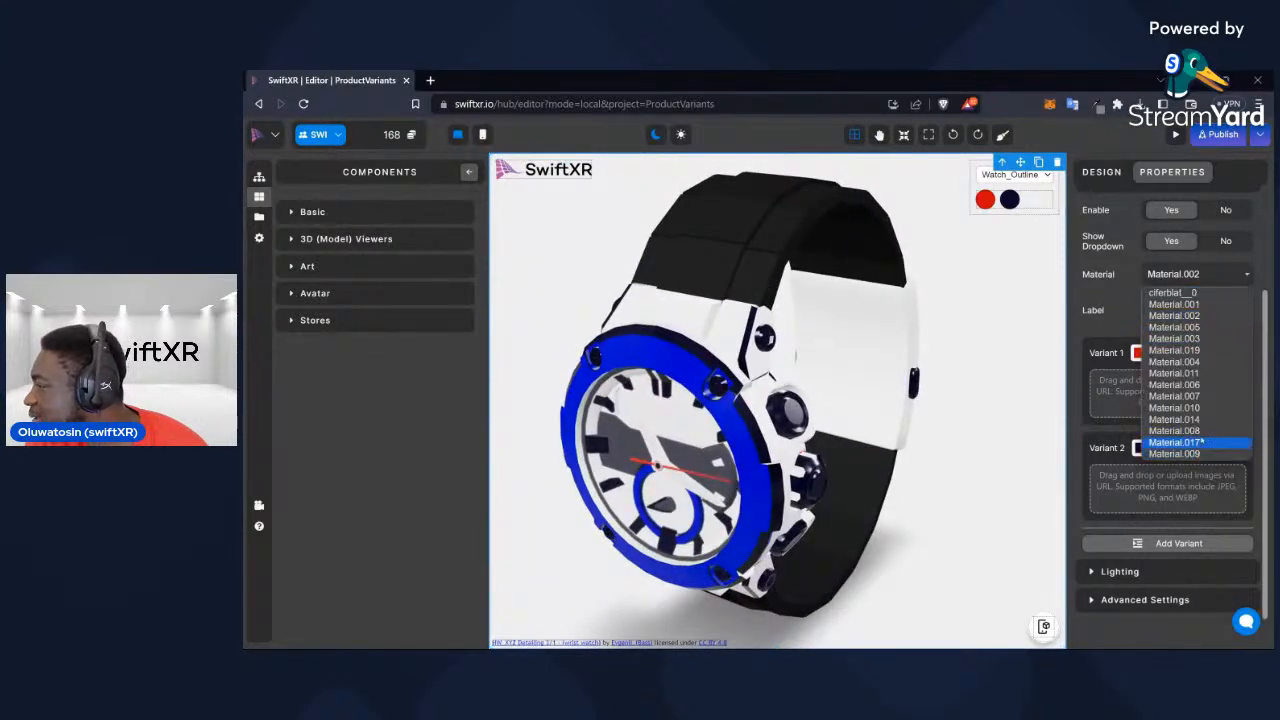
{"action": "left_click", "coordinate": [1190, 424]}
{"action": "left_click", "coordinate": [1180, 543]}
{"action": "scroll", "coordinate": [1165, 500], "scroll_direction": "down", "scroll_amount": 2}
{"action": "left_click", "coordinate": [1150, 448]}
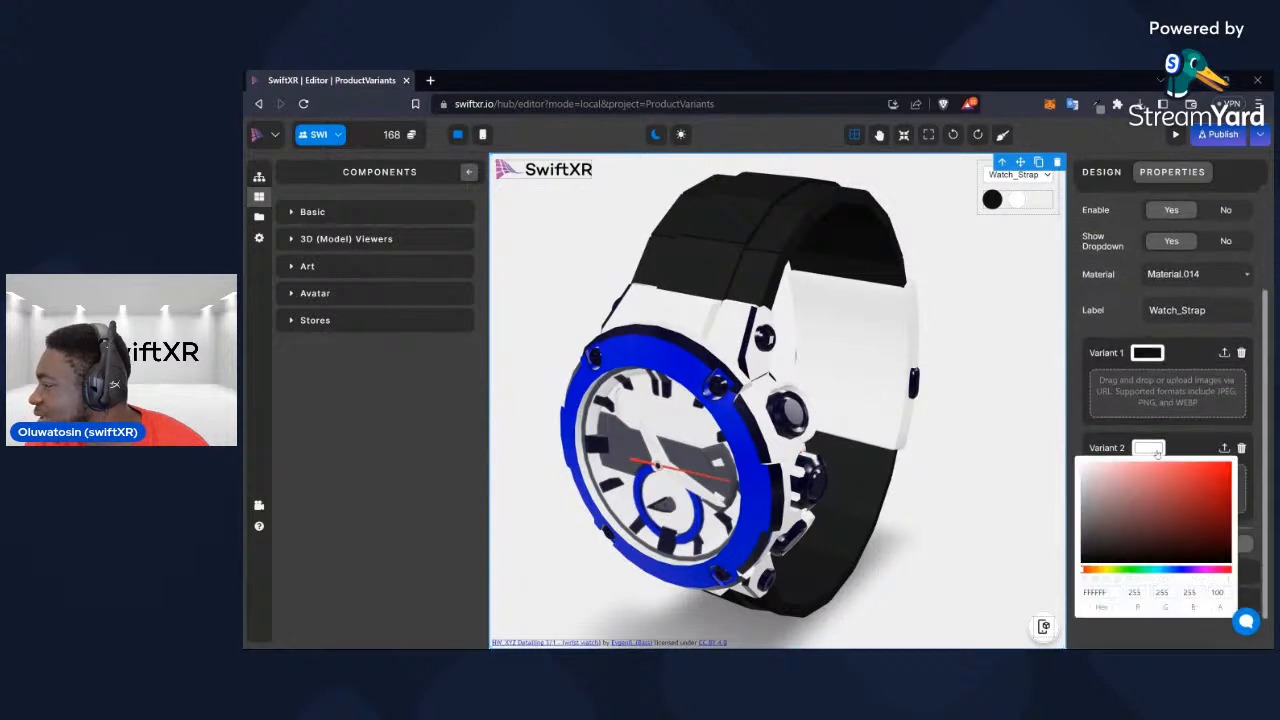
{"action": "left_click", "coordinate": [1221, 485]}
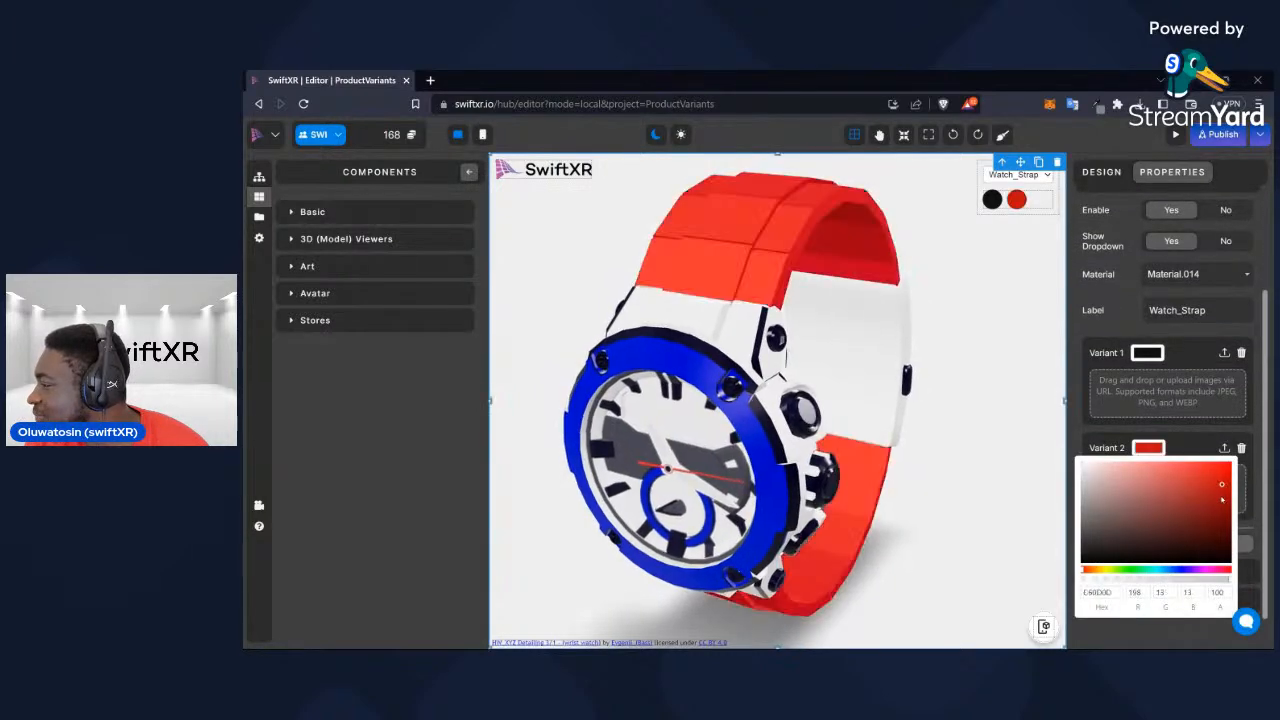
{"action": "left_click", "coordinate": [1208, 531]}
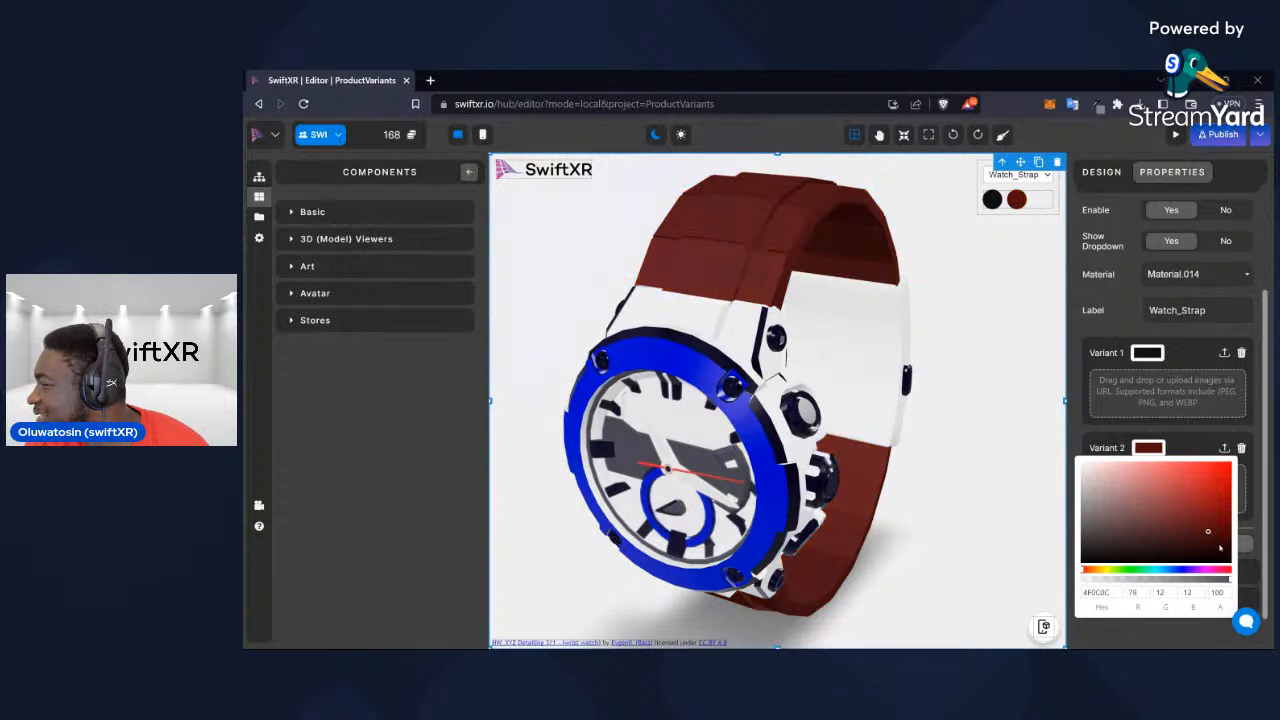
{"action": "left_click", "coordinate": [1222, 545]}
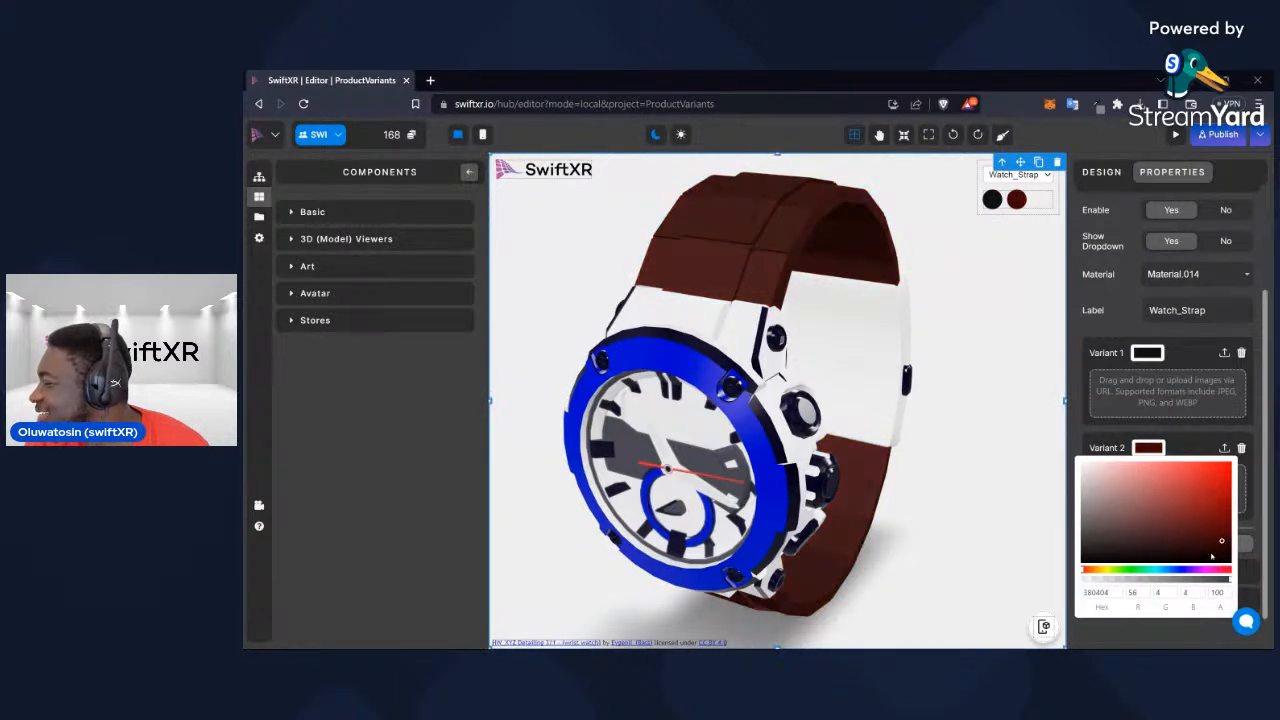
{"action": "left_click_drag", "start_coordinate": [1186, 571], "coordinate": [1190, 573]}
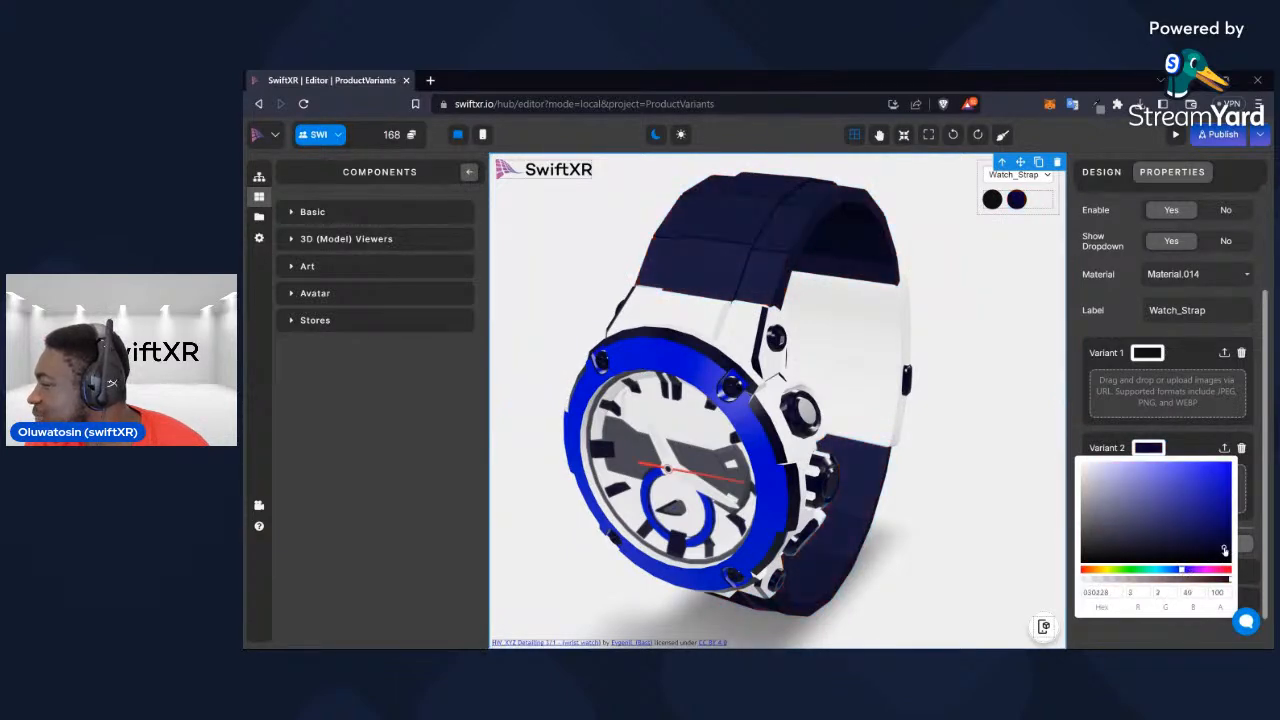
{"action": "mouse_move", "coordinate": [790, 492]}
{"action": "left_mouse_down"}
{"action": "mouse_move", "coordinate": [916, 492]}
{"action": "mouse_move", "coordinate": [774, 496]}
{"action": "left_mouse_up"}
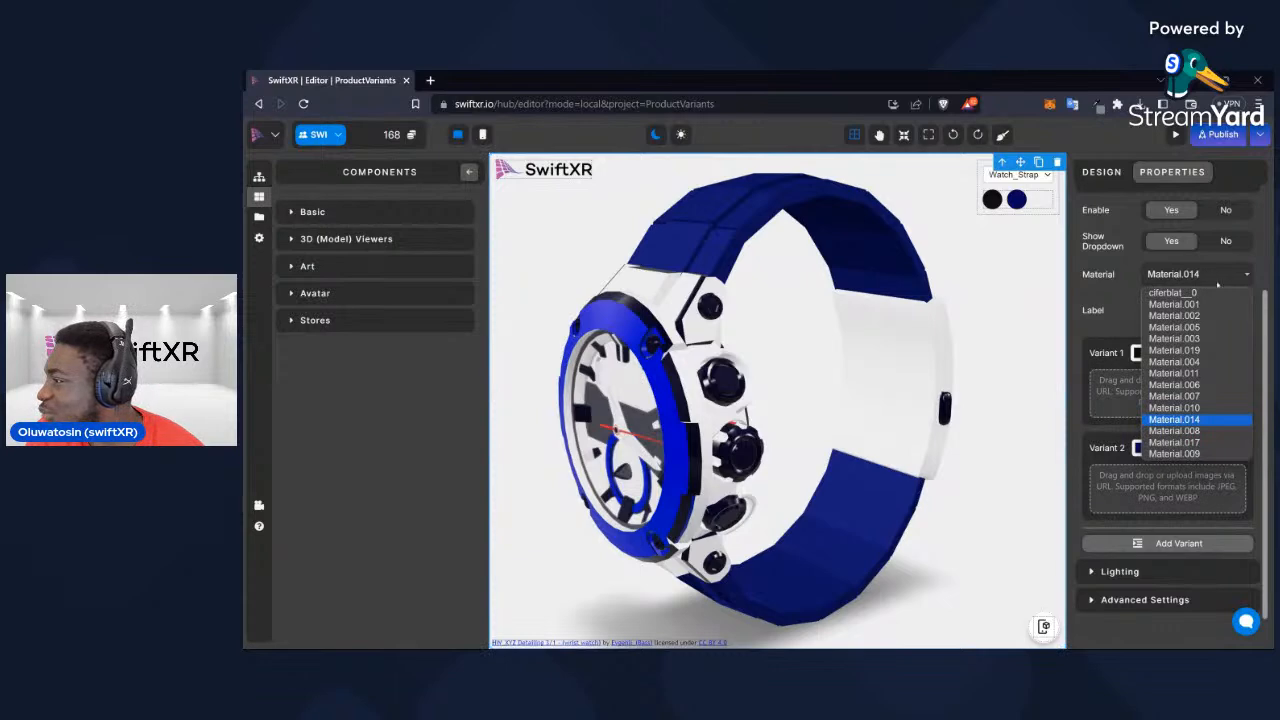
Add a third variant to Material.014 (Watch_Strap) and colour it dark brown
{"action": "left_click", "coordinate": [1173, 546]}
{"action": "left_click", "coordinate": [1148, 544]}
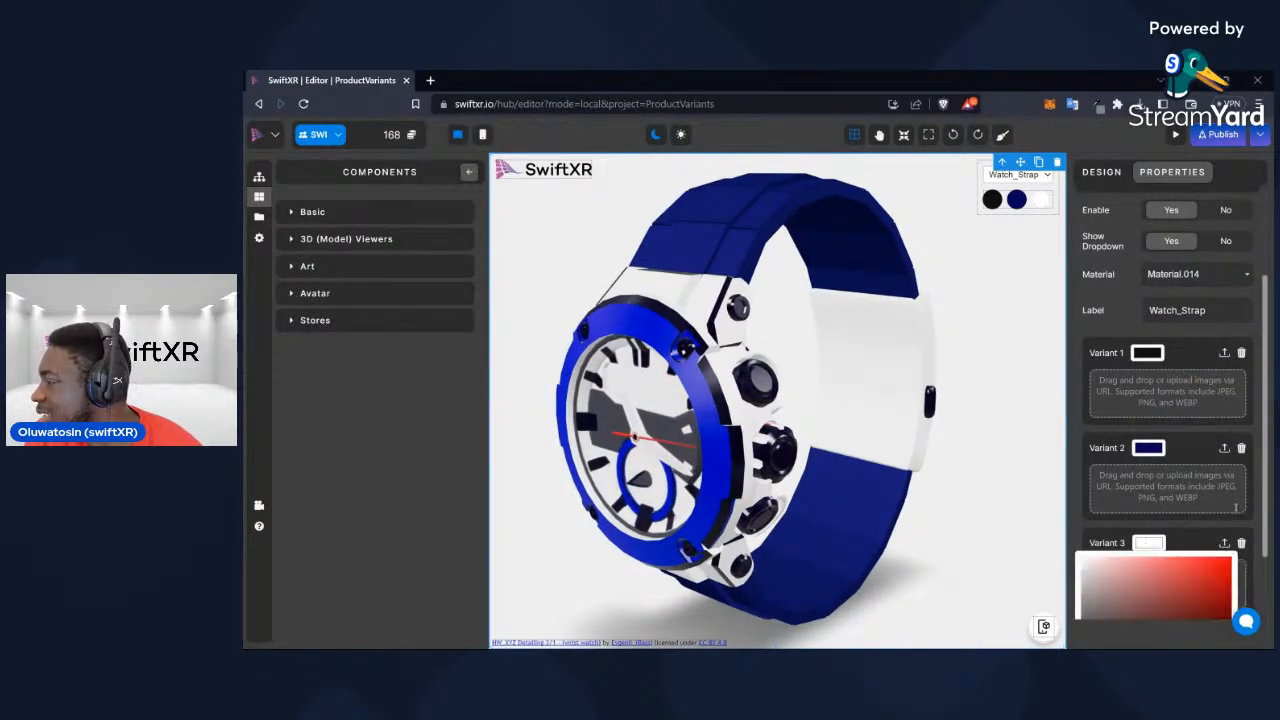
{"action": "scroll", "coordinate": [1235, 508], "scroll_direction": "down", "scroll_amount": 2}
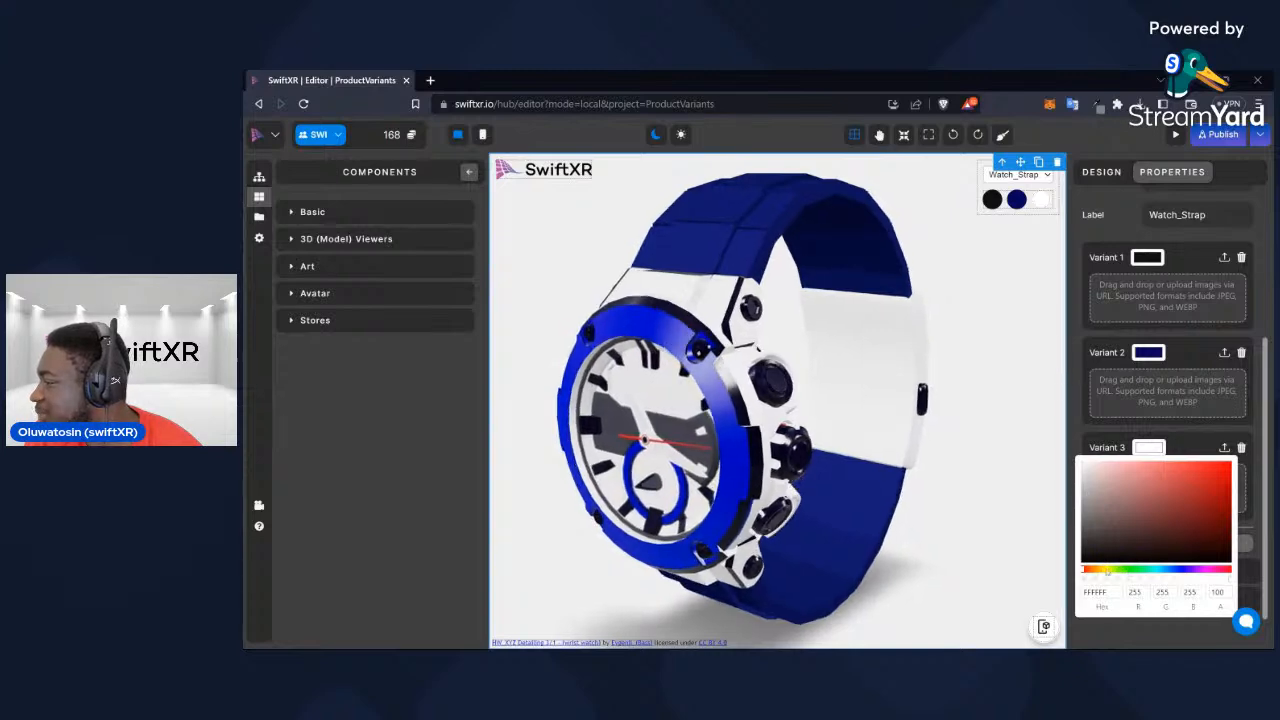
{"action": "left_click", "coordinate": [1097, 569]}
{"action": "left_click", "coordinate": [1215, 506]}
{"action": "left_click_drag", "start_coordinate": [1223, 505], "coordinate": [1223, 541]}
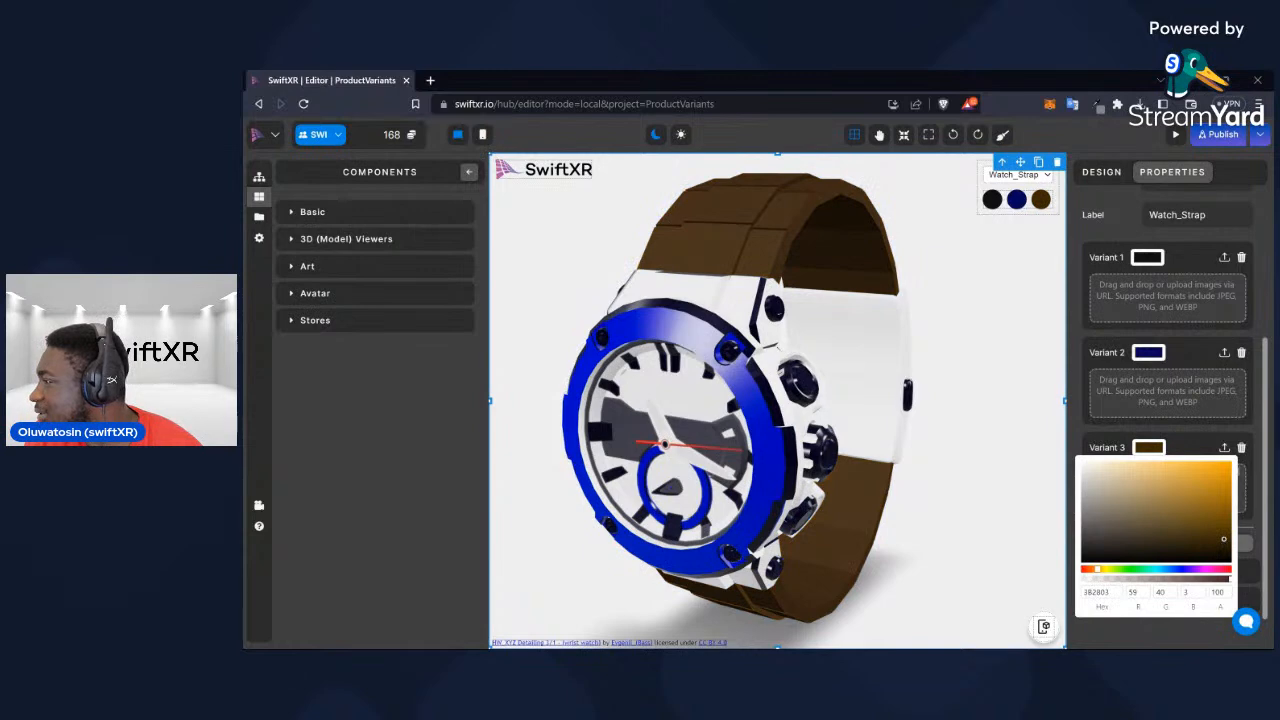
Add a third variant to Material.002 (Watch_Outline) and colour it olive yellow
{"action": "scroll", "coordinate": [1182, 222], "scroll_direction": "up", "scroll_amount": 3}
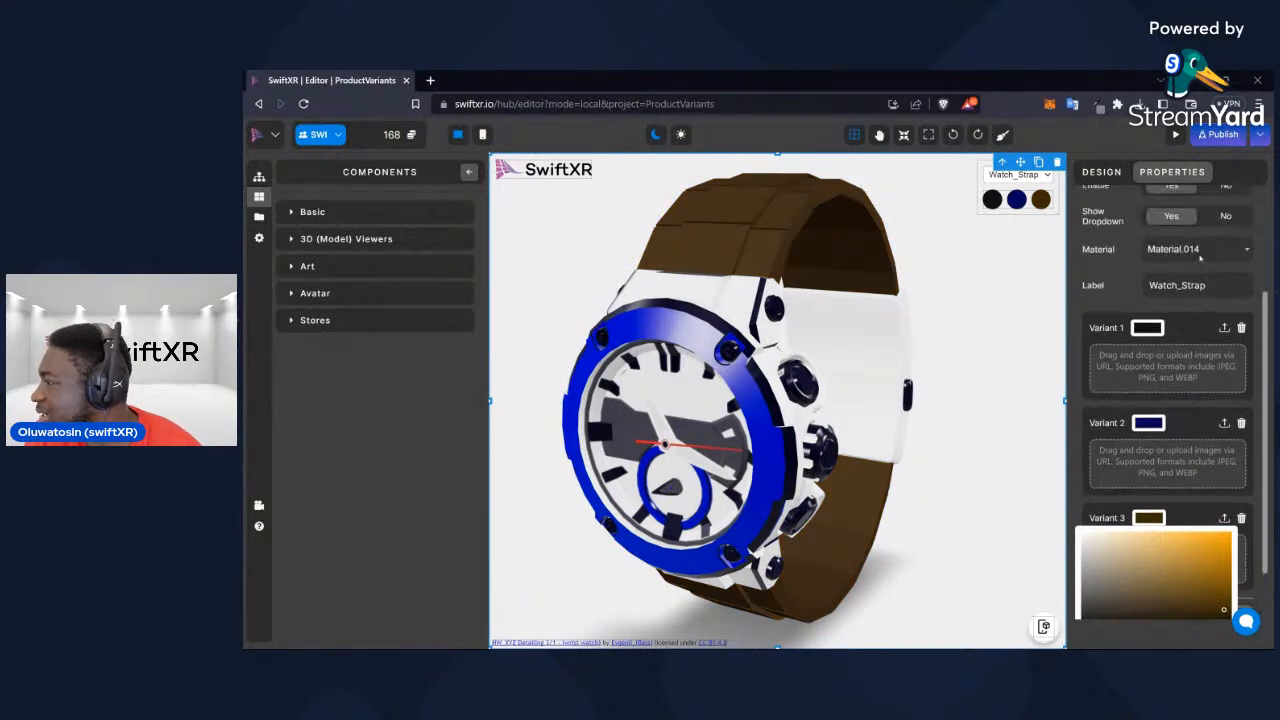
{"action": "left_click", "coordinate": [1195, 249]}
{"action": "left_click", "coordinate": [1190, 290]}
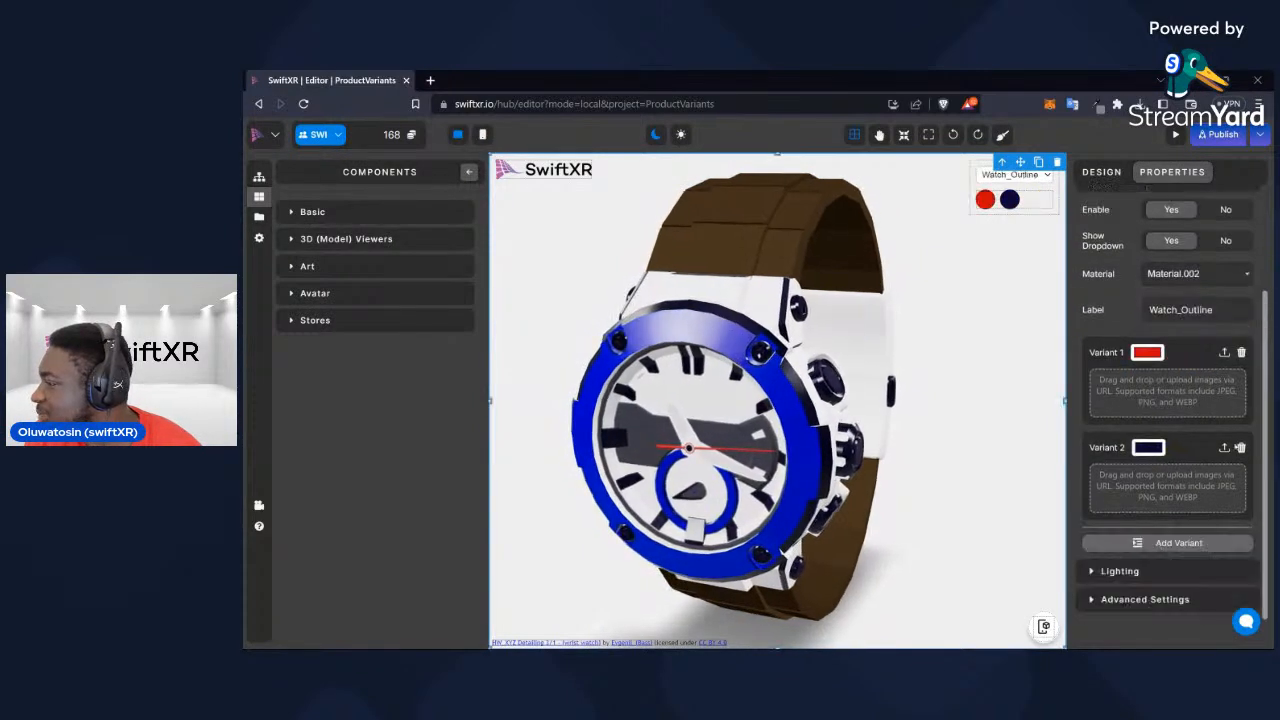
{"action": "left_click", "coordinate": [1180, 543]}
{"action": "left_click", "coordinate": [1148, 547]}
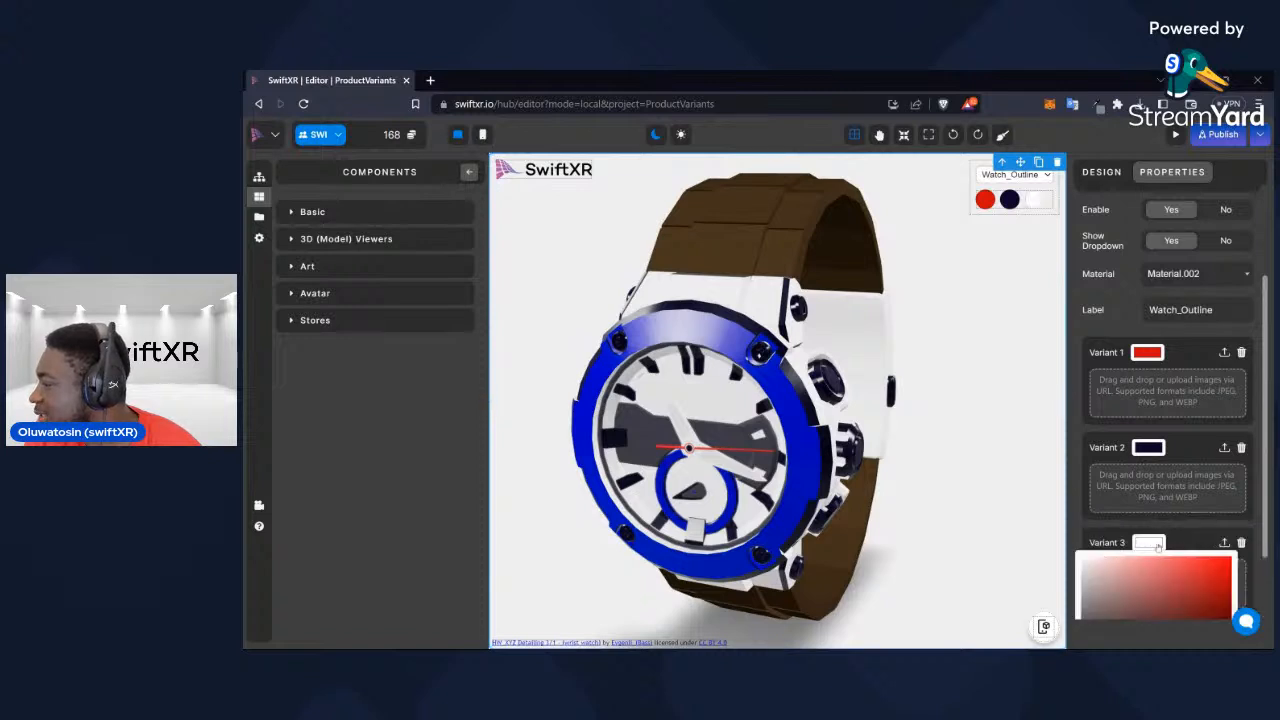
{"action": "scroll", "coordinate": [1140, 560], "scroll_direction": "down", "scroll_amount": 1}
{"action": "left_click", "coordinate": [1106, 570]}
{"action": "mouse_move", "coordinate": [1219, 538]}
{"action": "left_mouse_down"}
{"action": "mouse_move", "coordinate": [1223, 510]}
{"action": "mouse_move", "coordinate": [1218, 527]}
{"action": "left_mouse_up"}
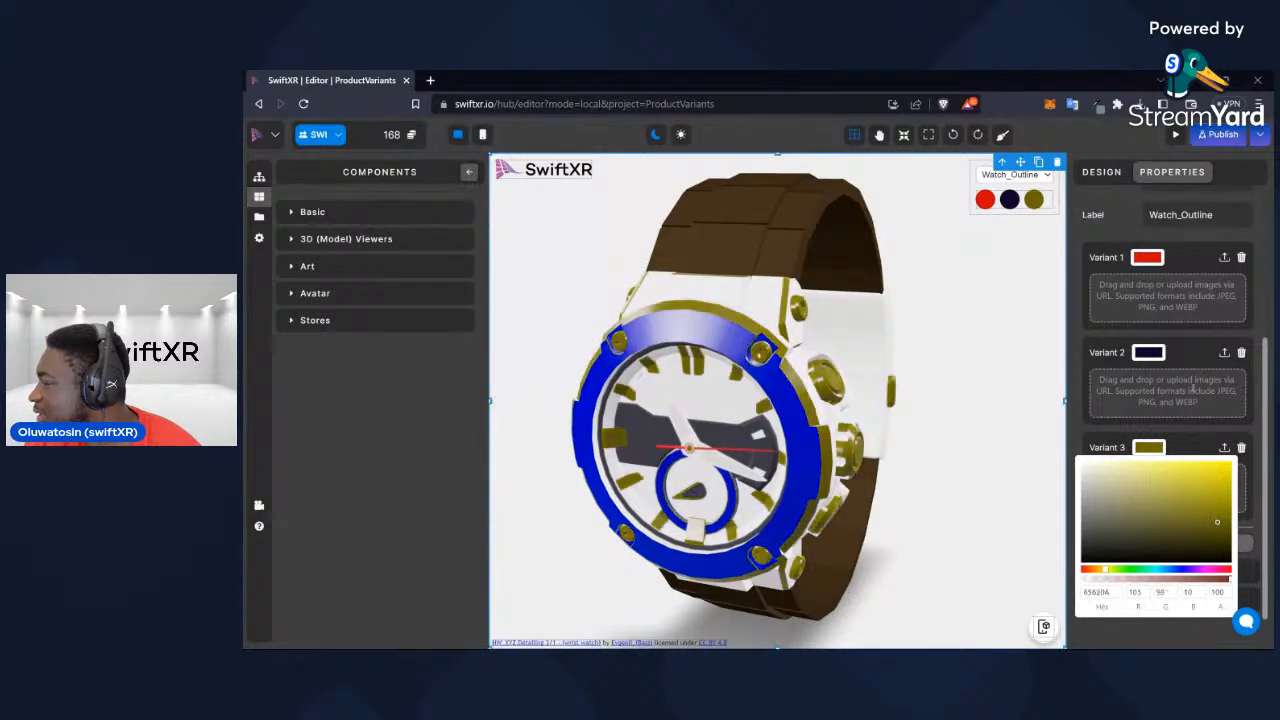
{"action": "left_click", "coordinate": [1259, 436]}
Add a third variant to Material.001 (Watch_Face) and colour it dark olive
{"action": "scroll", "coordinate": [1257, 434], "scroll_direction": "up", "scroll_amount": 4}
{"action": "left_click", "coordinate": [1198, 393]}
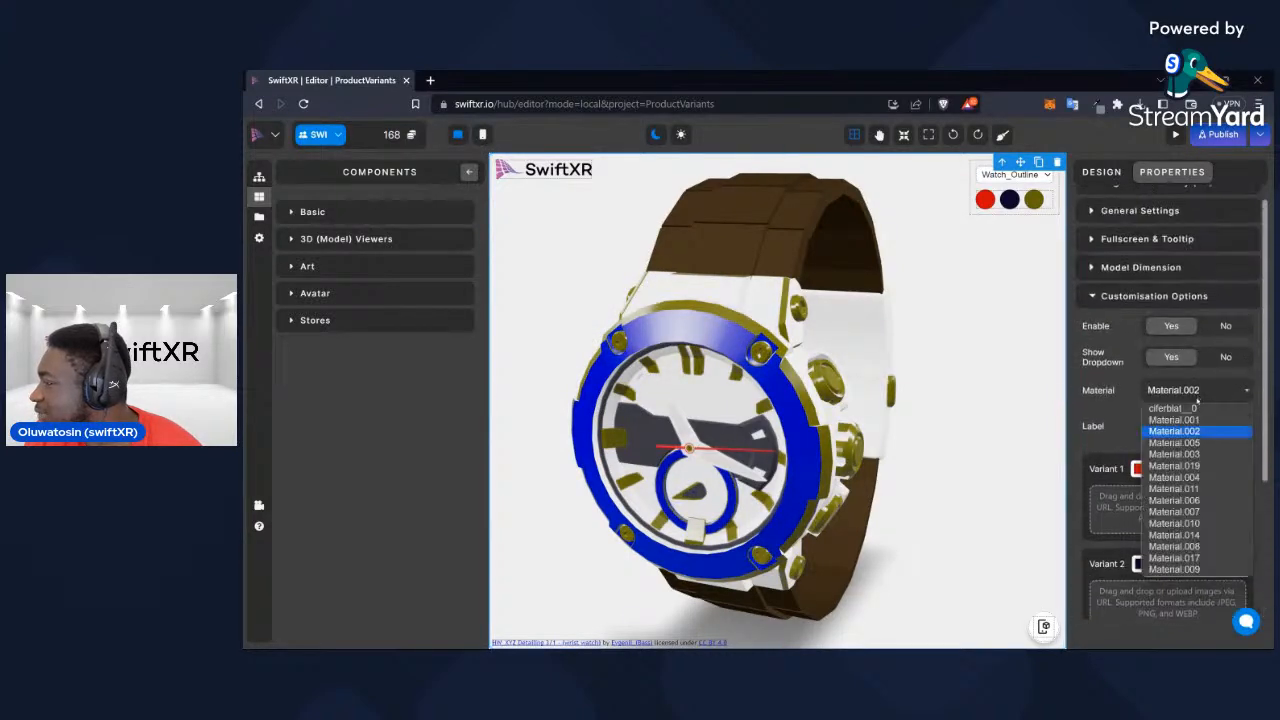
{"action": "left_click", "coordinate": [1195, 420]}
{"action": "scroll", "coordinate": [1217, 495], "scroll_direction": "down", "scroll_amount": 2}
{"action": "left_click", "coordinate": [1133, 548]}
{"action": "left_click", "coordinate": [1145, 542]}
{"action": "scroll", "coordinate": [1144, 546], "scroll_direction": "down", "scroll_amount": 1}
{"action": "scroll", "coordinate": [1160, 540], "scroll_direction": "down", "scroll_amount": 1}
{"action": "left_click", "coordinate": [1107, 569]}
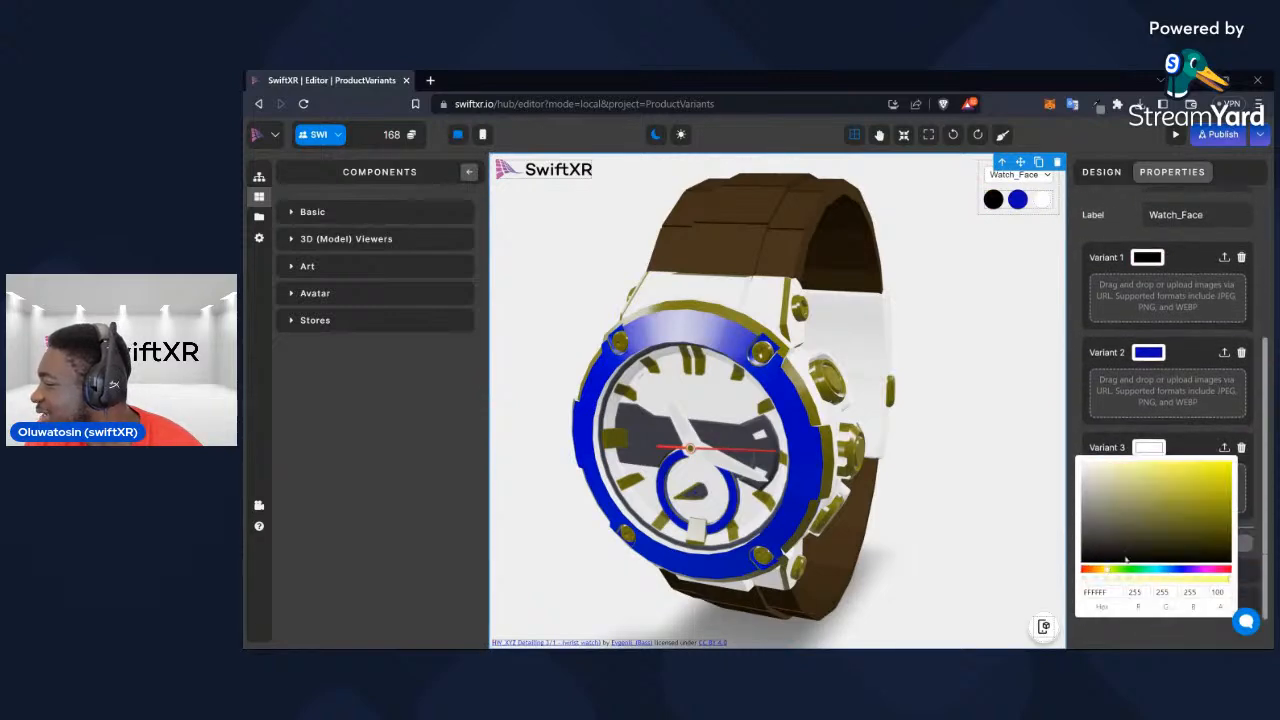
{"action": "left_click", "coordinate": [1176, 525]}
{"action": "left_click_drag", "start_coordinate": [1208, 541], "coordinate": [1148, 558]}
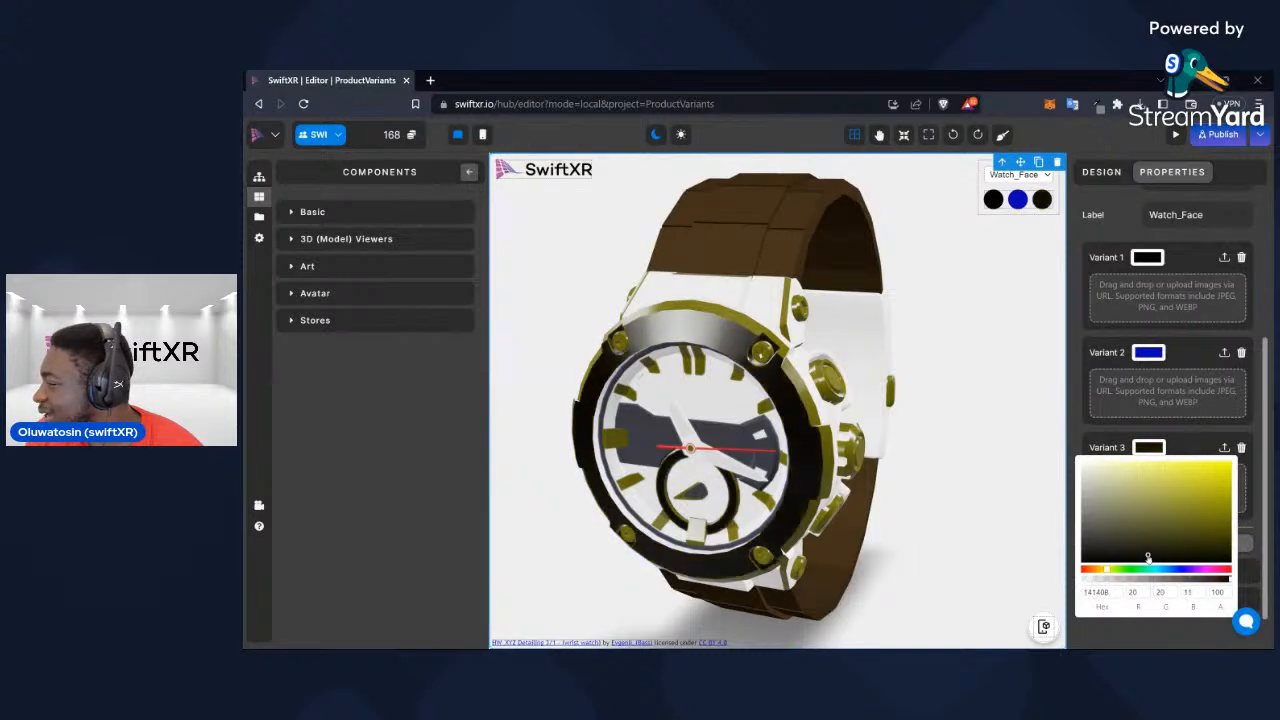
{"action": "left_click", "coordinate": [1215, 548]}
{"action": "left_click_drag", "start_coordinate": [852, 545], "coordinate": [946, 519]}
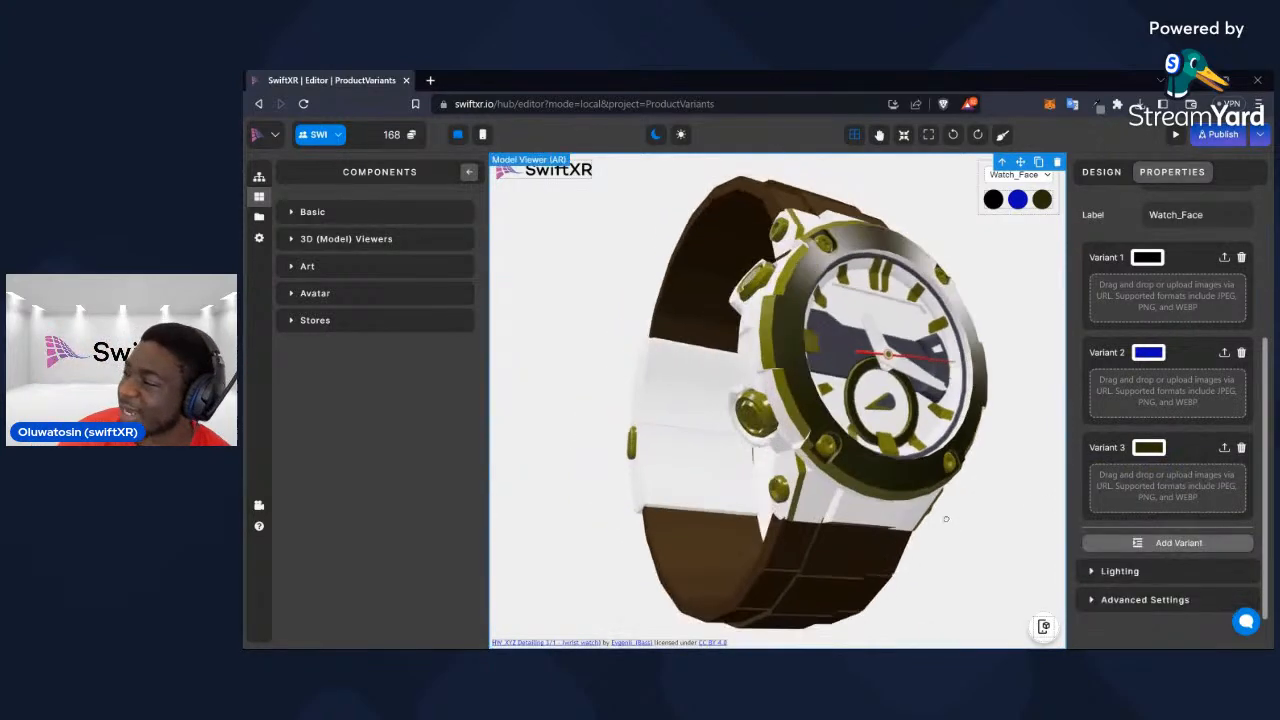
Preview the project, check which materials the variant dropdown offers, and close the preview
{"action": "left_click", "coordinate": [1176, 135]}
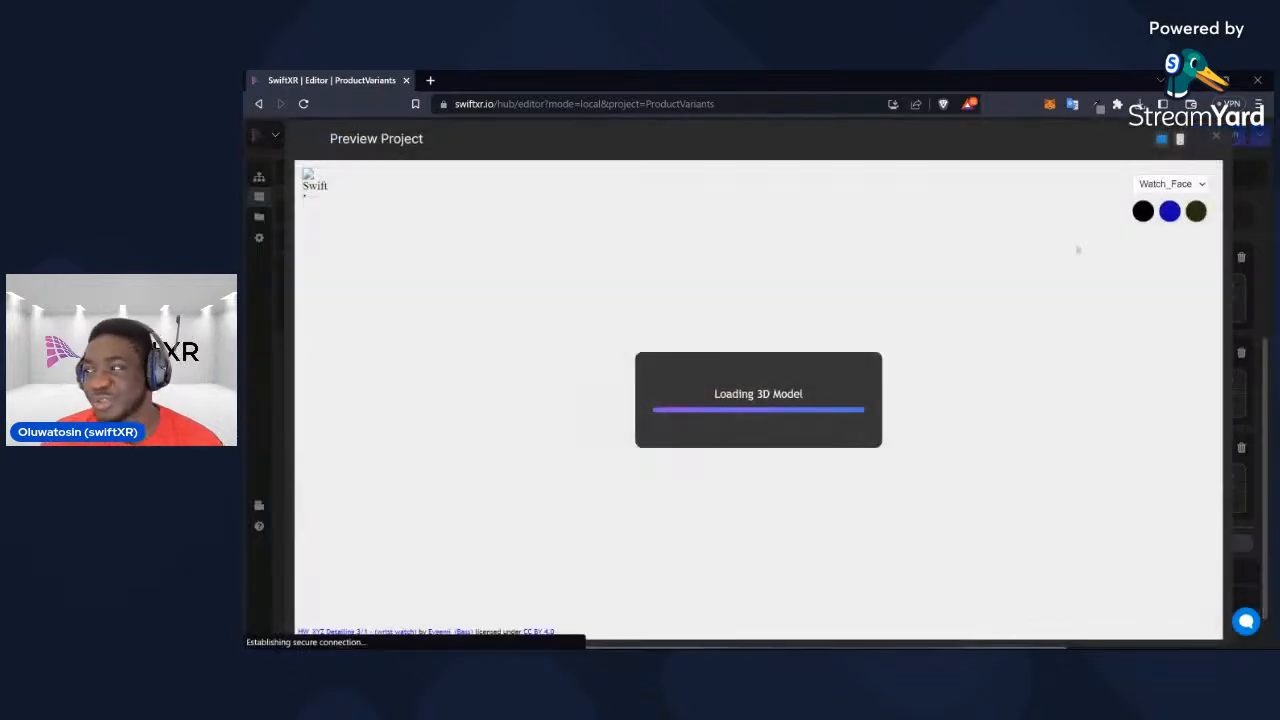
{"action": "left_click_drag", "start_coordinate": [1086, 408], "coordinate": [1045, 387]}
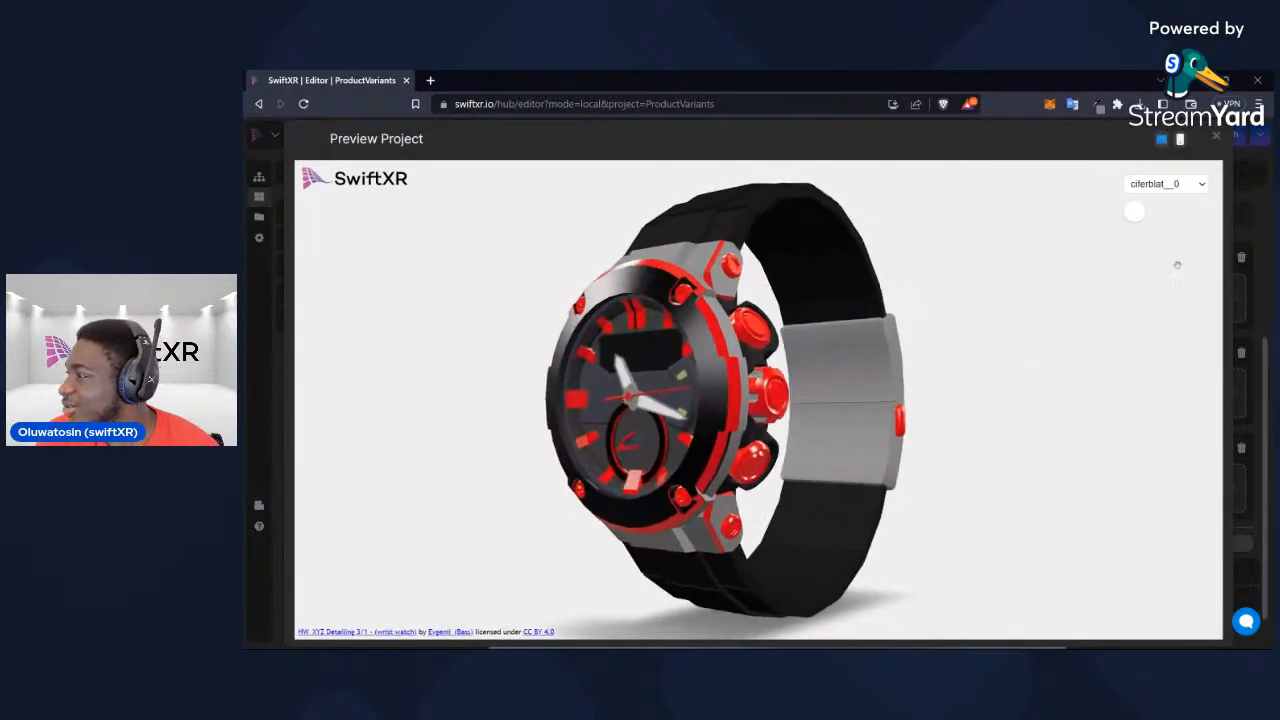
{"action": "left_click", "coordinate": [1195, 186]}
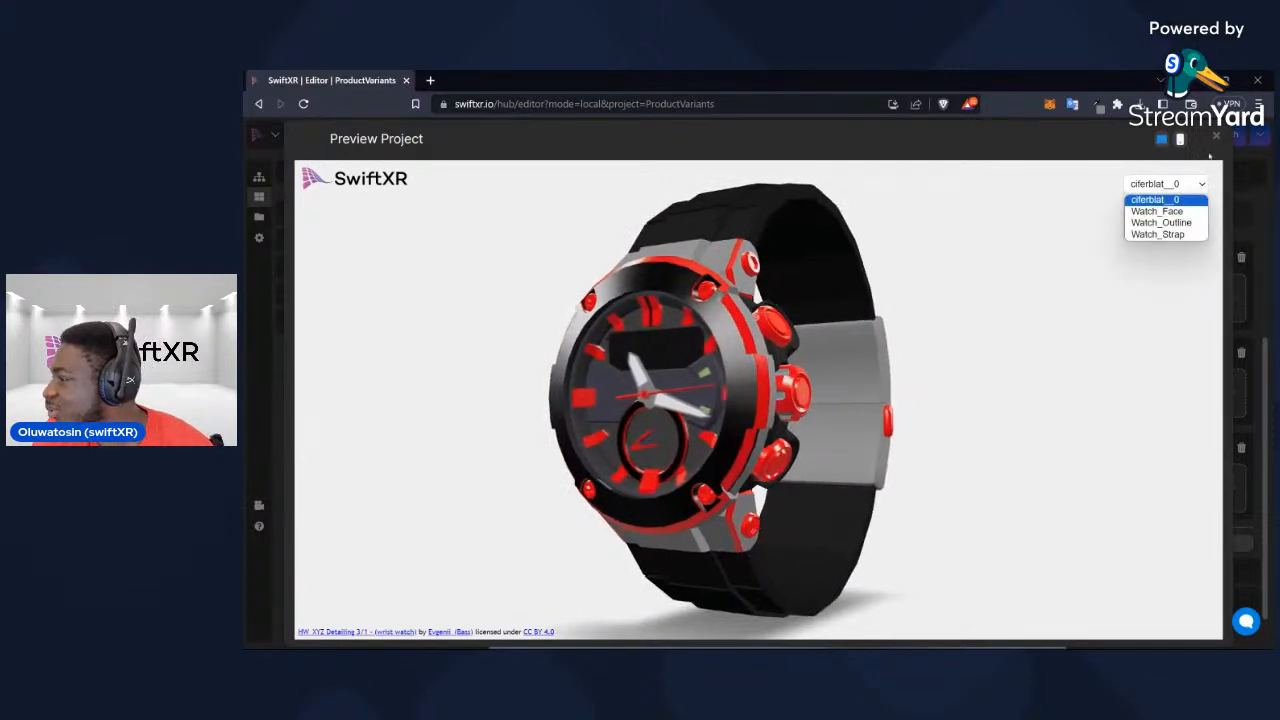
{"action": "left_click", "coordinate": [1216, 140]}
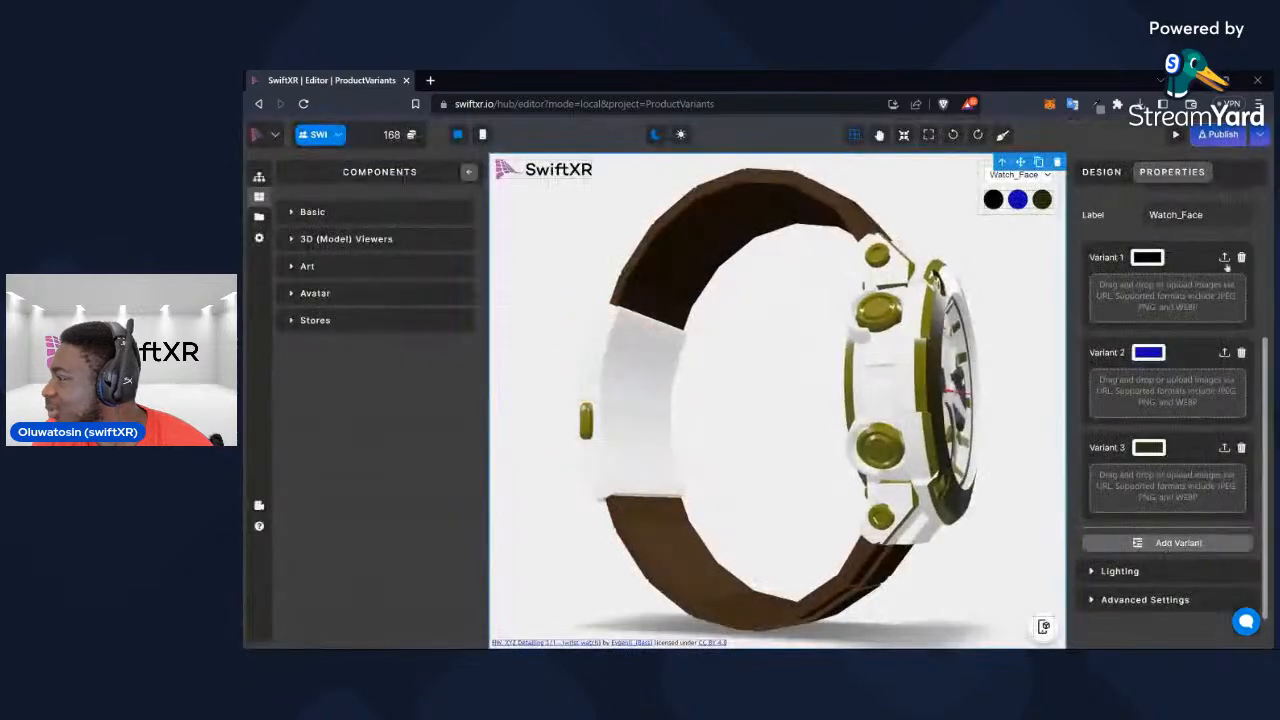
Delete the white variant of the ciferblat__0 material
{"action": "scroll", "coordinate": [1202, 275], "scroll_direction": "up", "scroll_amount": 3}
{"action": "left_click", "coordinate": [1196, 319]}
{"action": "left_click", "coordinate": [1200, 337]}
{"action": "left_click", "coordinate": [1241, 448]}
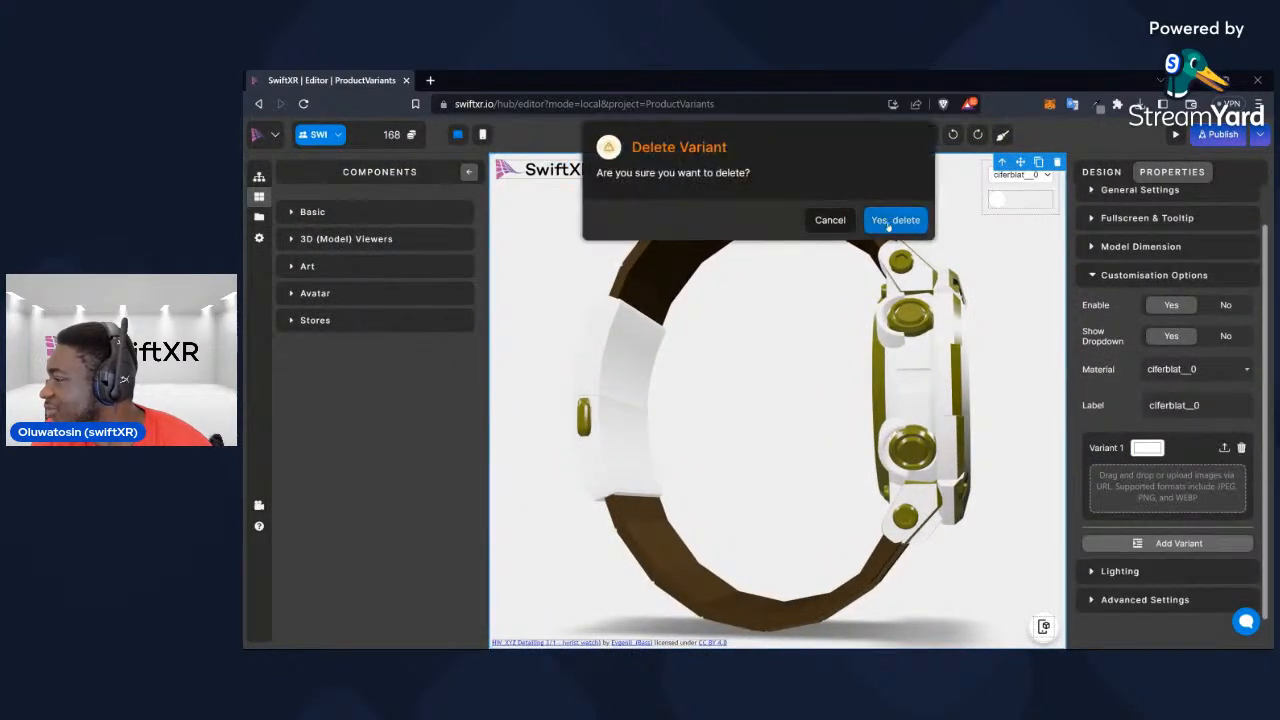
{"action": "left_click", "coordinate": [892, 220]}
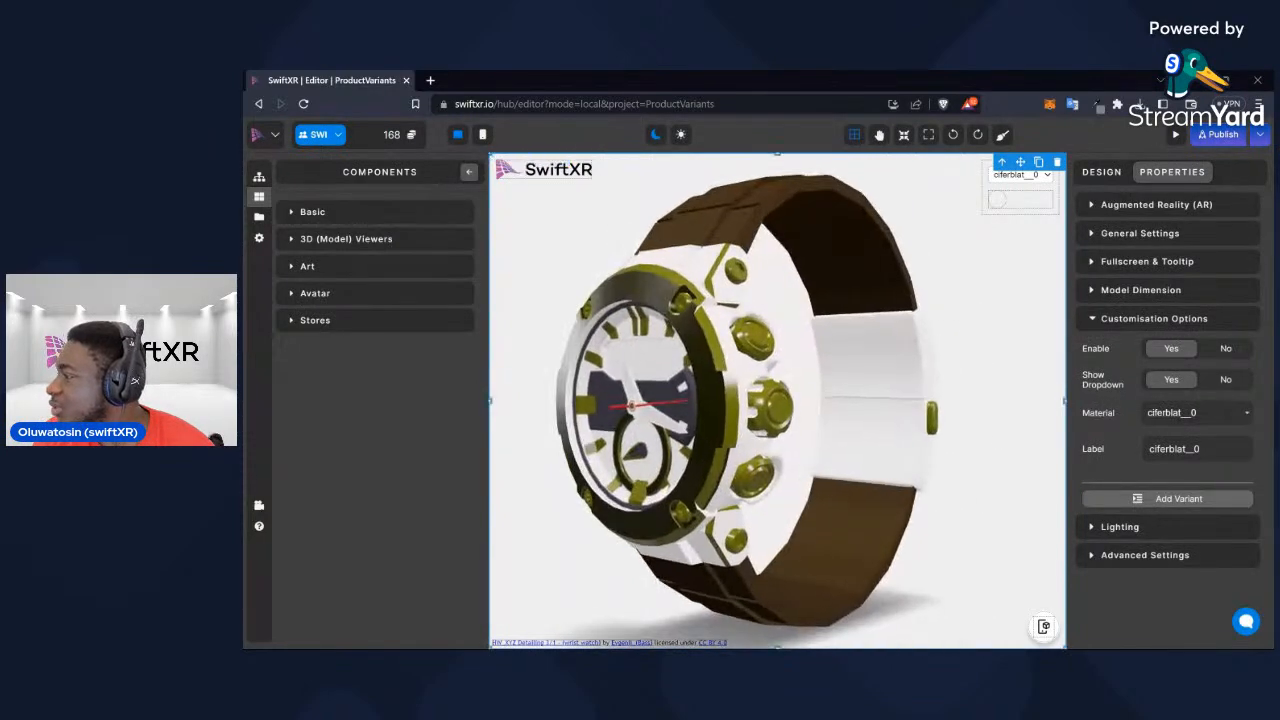
Preview the project again and switch through the Watch_Outline, Watch_Strap and Watch_Face materials
{"action": "left_click", "coordinate": [1175, 134]}
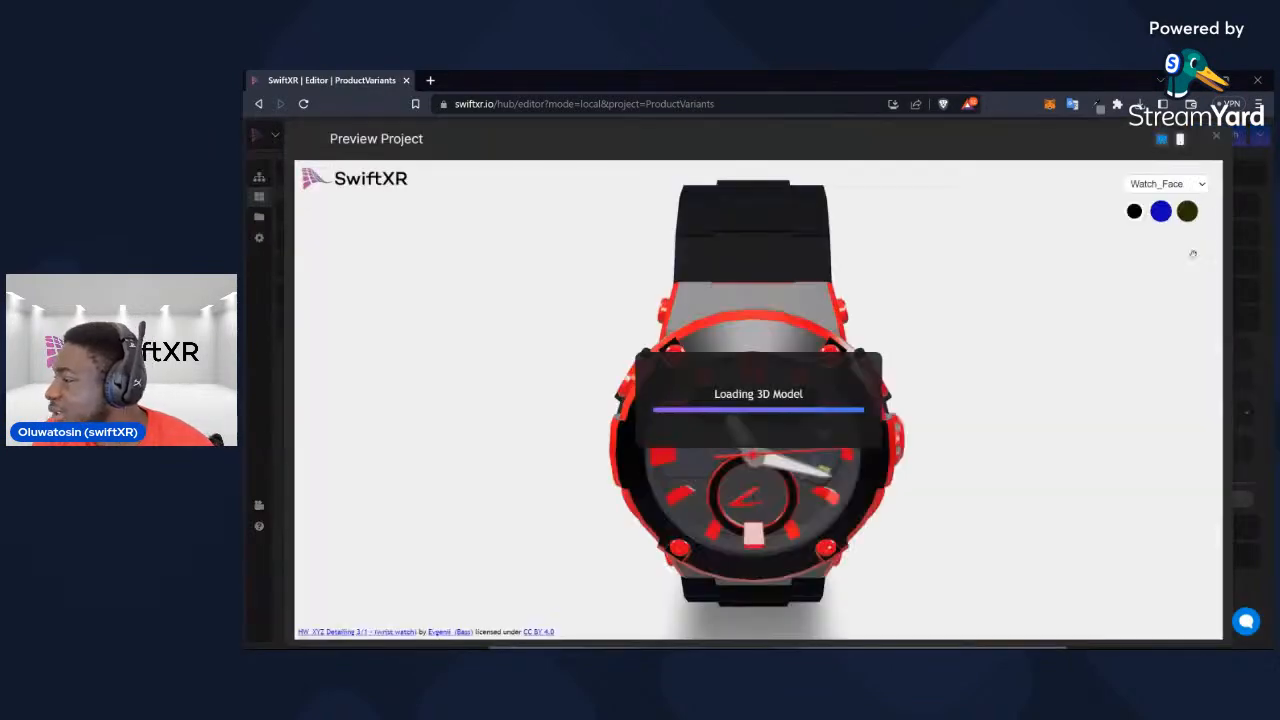
{"action": "left_click", "coordinate": [1193, 184]}
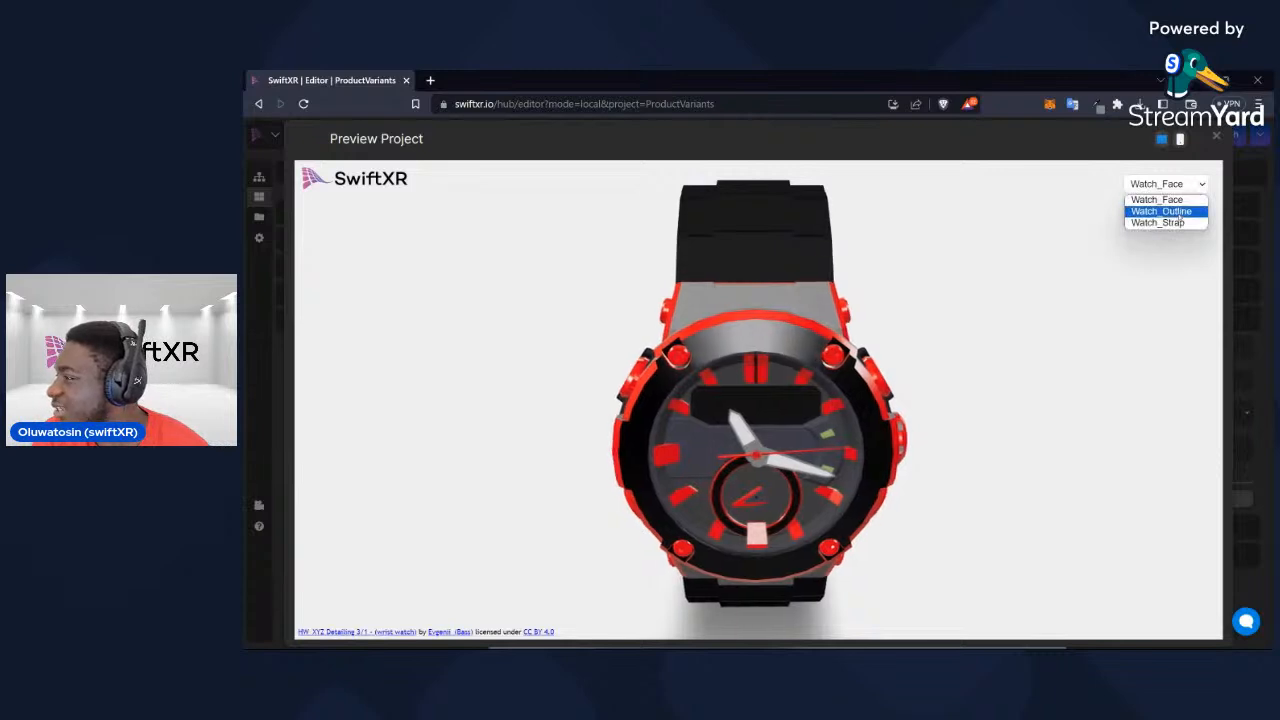
{"action": "left_click", "coordinate": [1161, 211]}
{"action": "left_click", "coordinate": [1165, 184]}
{"action": "left_click", "coordinate": [1180, 223]}
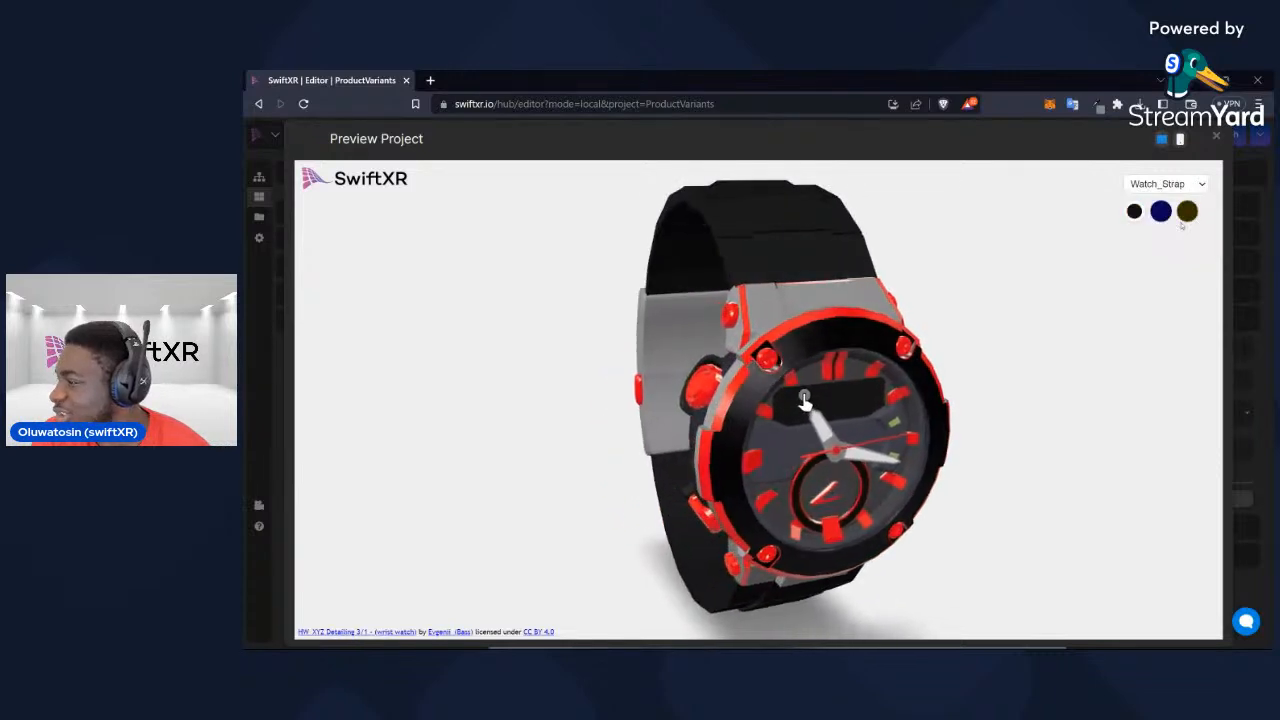
{"action": "left_click", "coordinate": [1199, 186]}
{"action": "left_click", "coordinate": [1192, 199]}
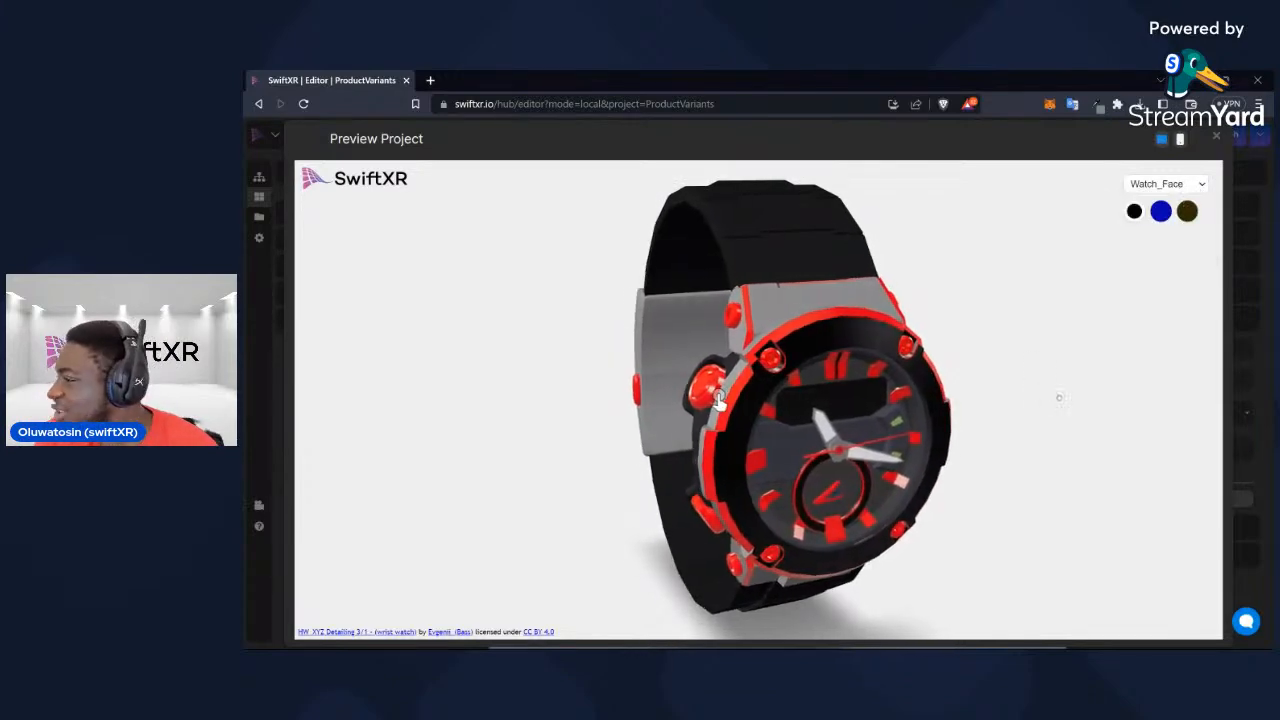
Test the Watch_Face, Watch_Outline and Watch_Strap colour variants on the previewed watch, and close the preview
{"action": "left_click", "coordinate": [1161, 212]}
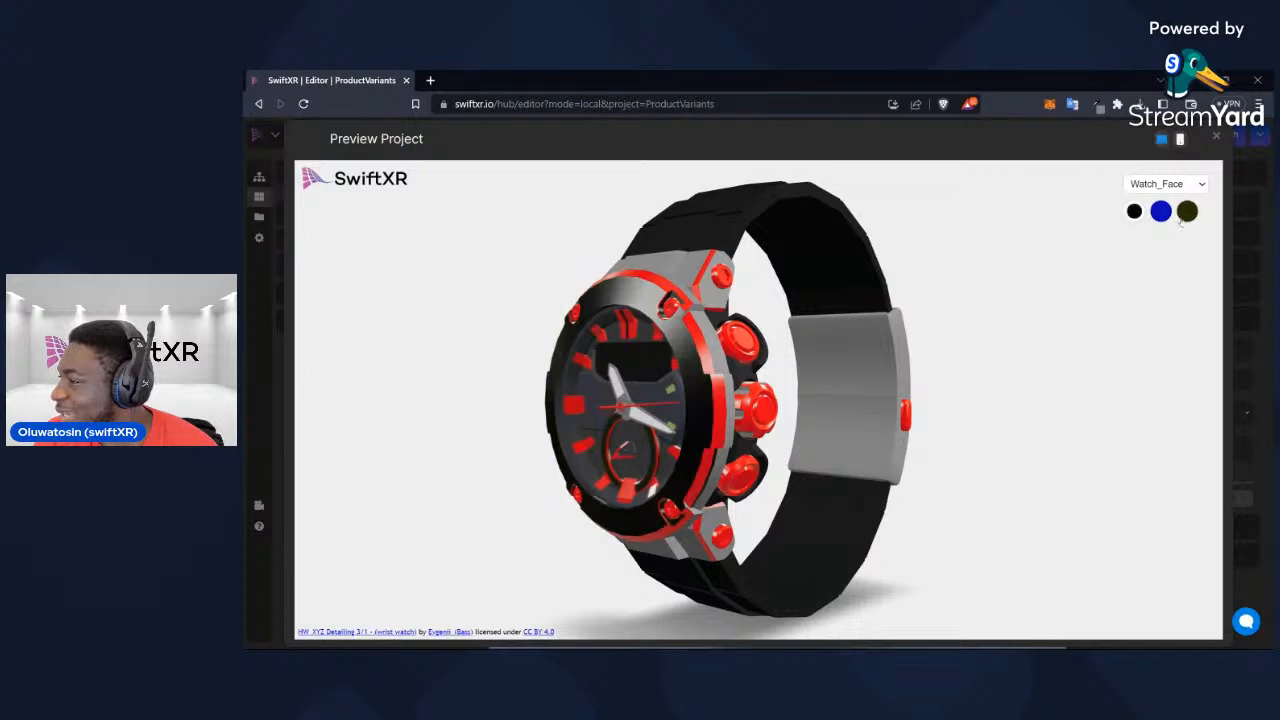
{"action": "left_click", "coordinate": [1164, 211]}
{"action": "left_click", "coordinate": [1187, 211]}
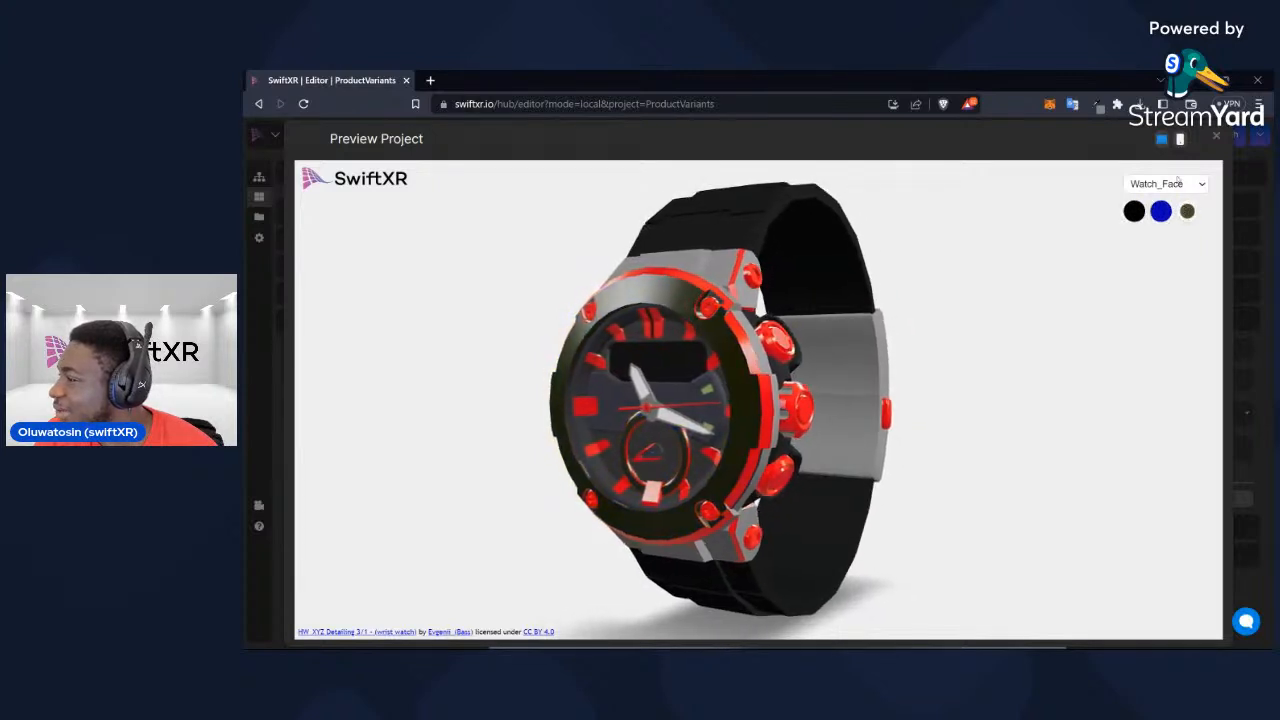
{"action": "left_click", "coordinate": [1180, 186]}
{"action": "left_click", "coordinate": [1170, 211]}
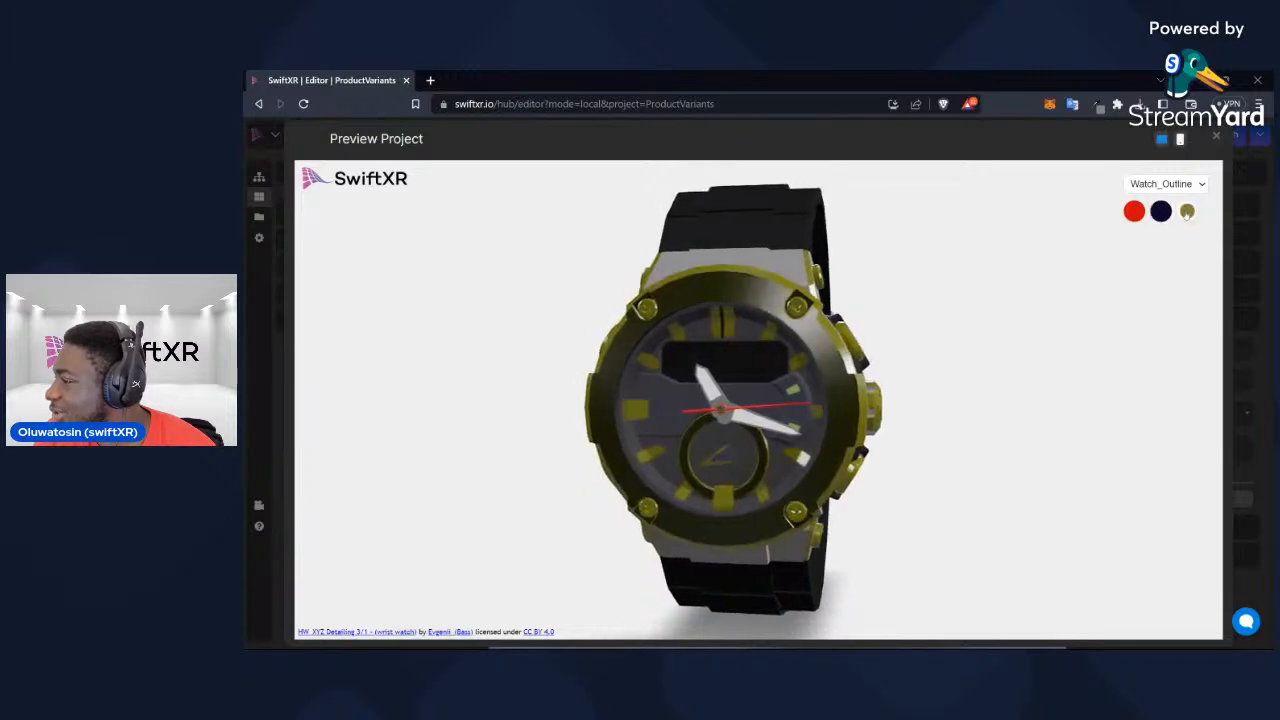
{"action": "left_click", "coordinate": [1187, 184]}
{"action": "left_click", "coordinate": [1158, 223]}
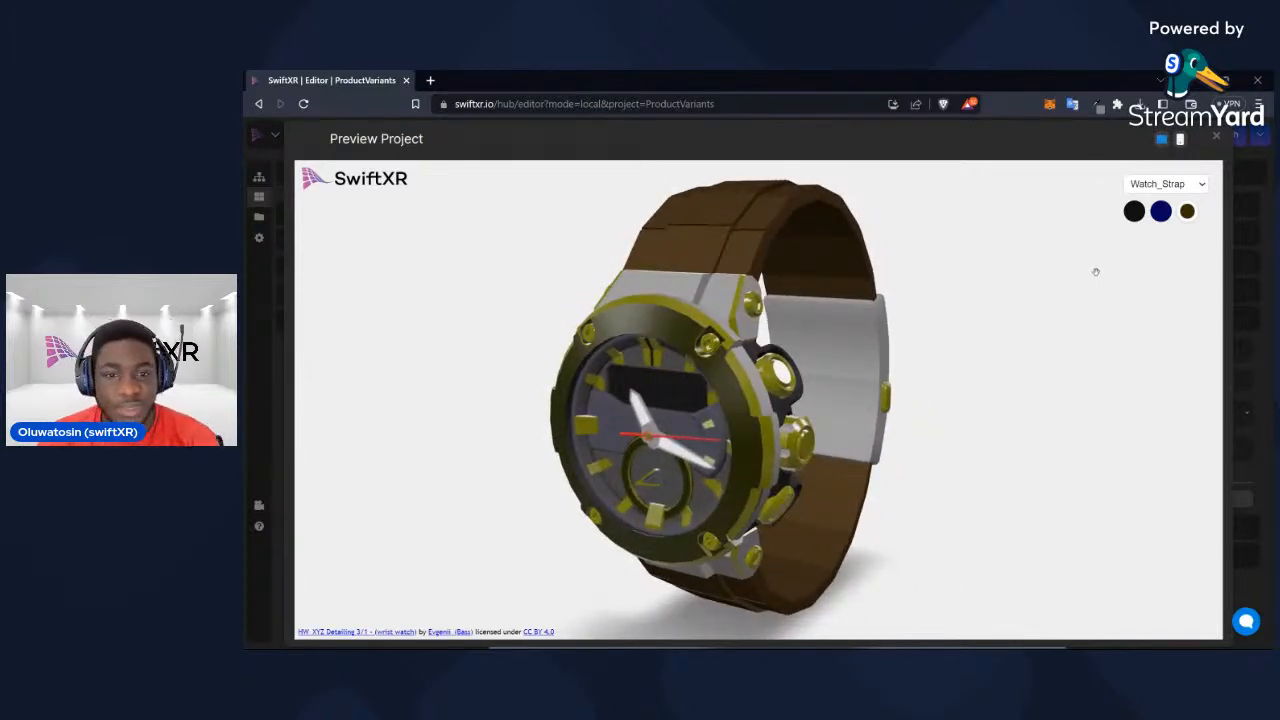
{"action": "left_click", "coordinate": [1216, 137]}
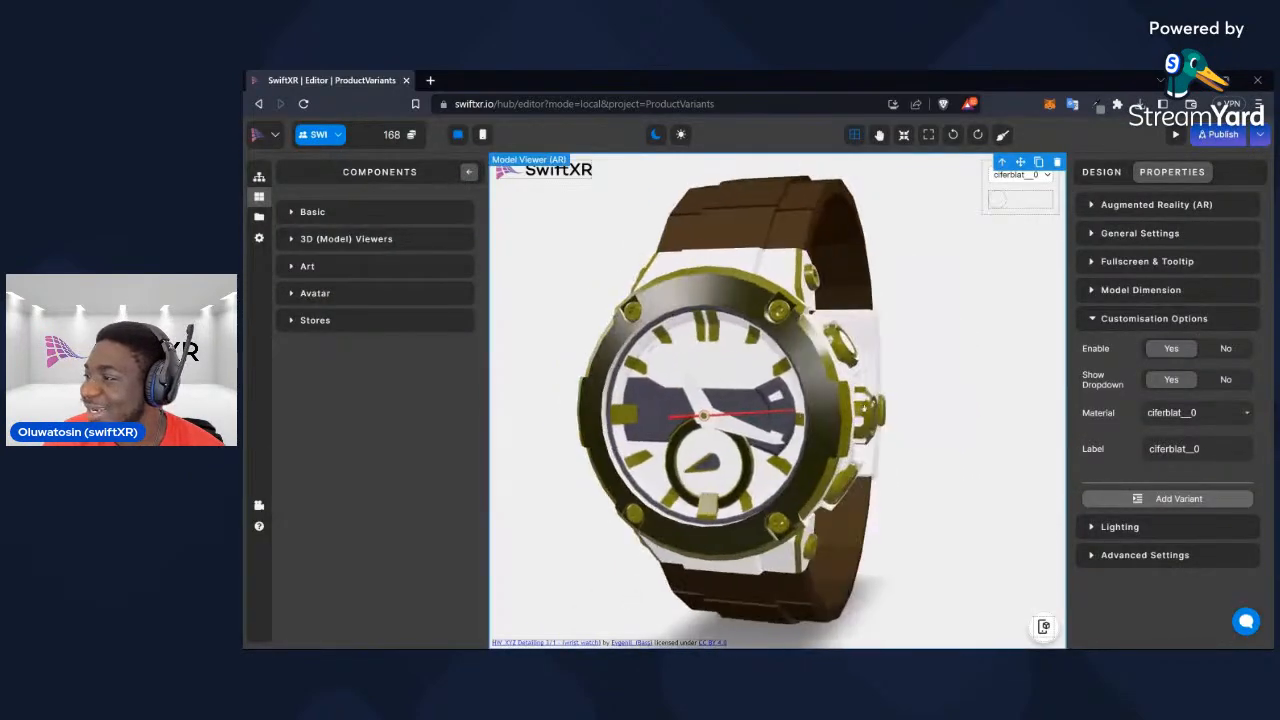